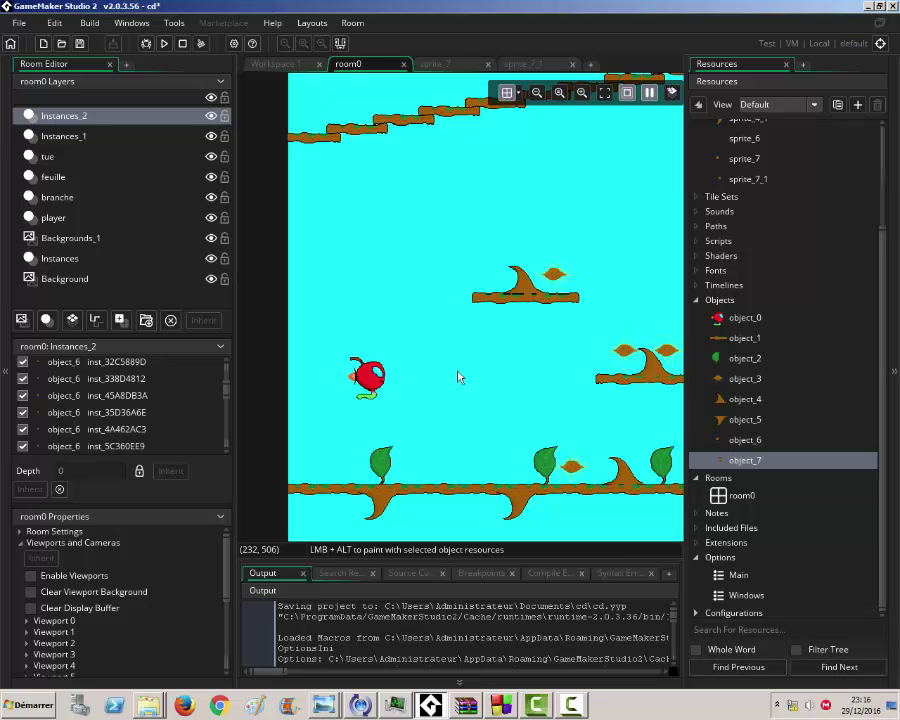
# Step: Examine the overall layout of room0, from the player character to the upper and lower branches
pyautogui.scroll(-5, 425, 329)
pyautogui.scroll(5, 448, 310)
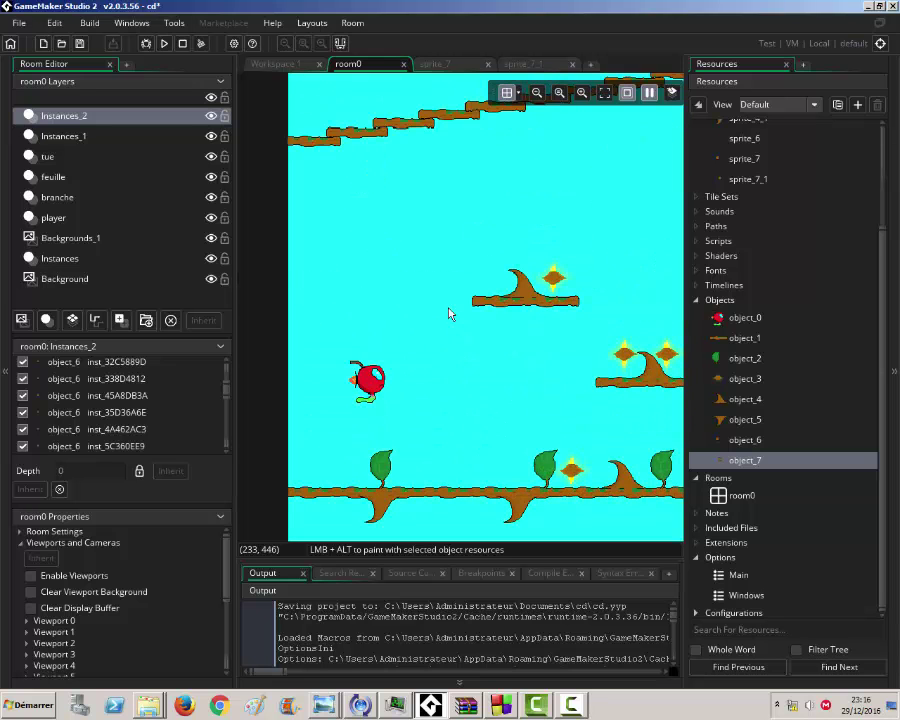
pyautogui.keyDown('ctrl'); pyautogui.scroll(-2, 448, 310); pyautogui.keyUp('ctrl')
pyautogui.keyDown('ctrl'); pyautogui.scroll(-1, 448, 313); pyautogui.keyUp('ctrl')
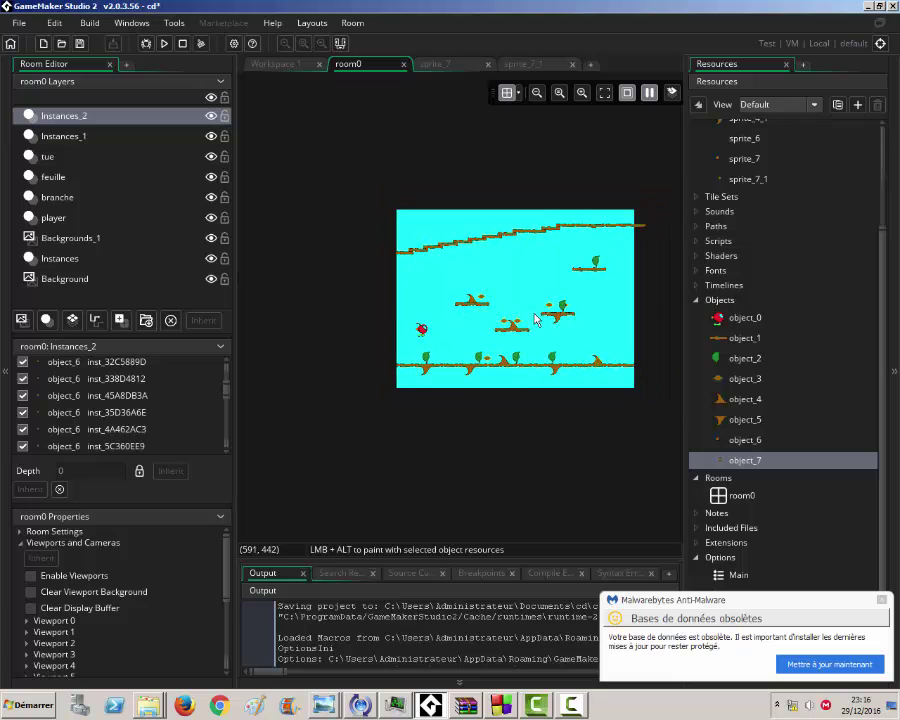
pyautogui.keyDown('shift'); pyautogui.hscroll(2, 482, 306); pyautogui.keyUp('shift')
pyautogui.scroll(4, 470, 310)
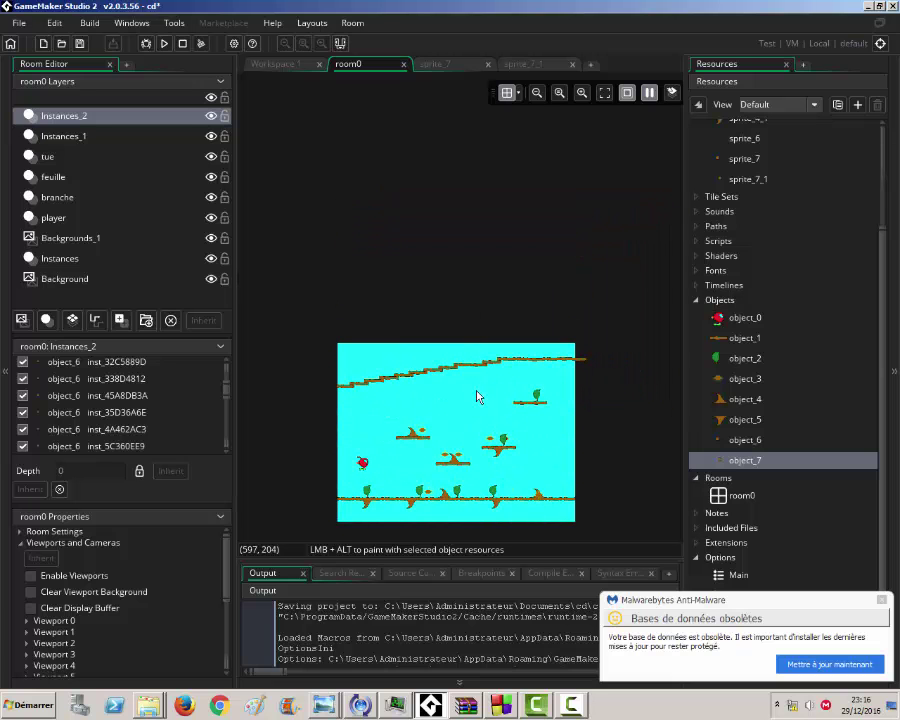
pyautogui.scroll(-2, 478, 400)
# Step: Switch to Code::Blocks and look through the source code in game.c as far as the game_run function
pyautogui.click(503, 707)
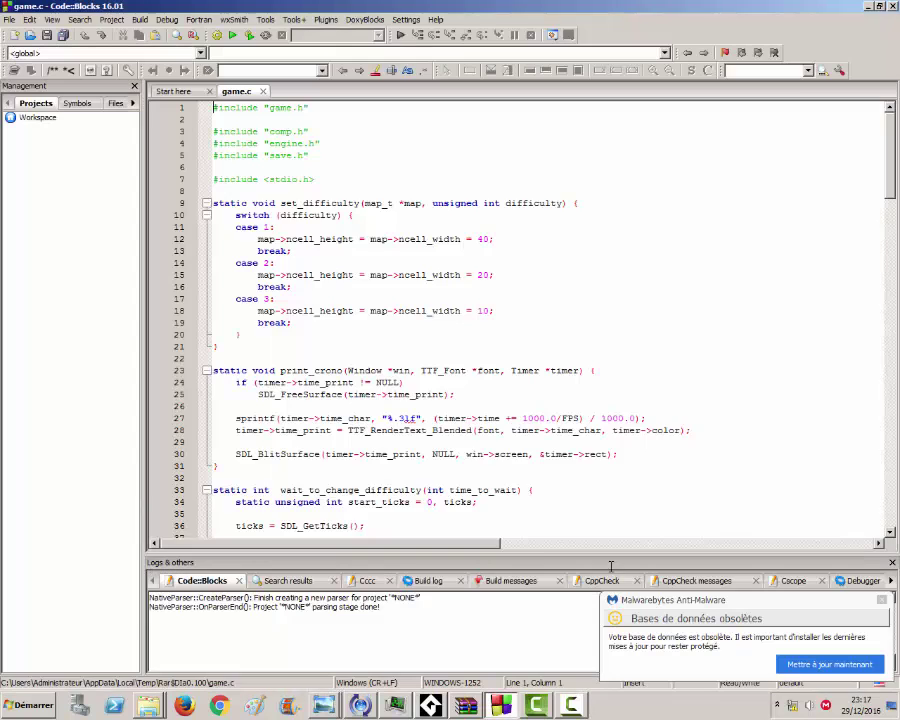
pyautogui.scroll(-13, 450, 280)
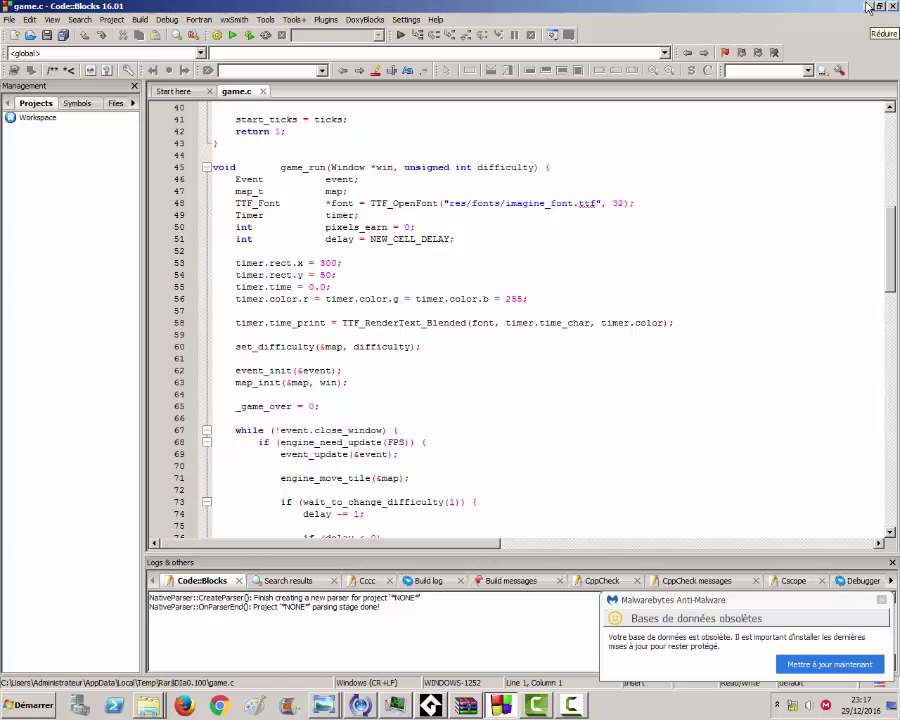
pyautogui.click(867, 6)
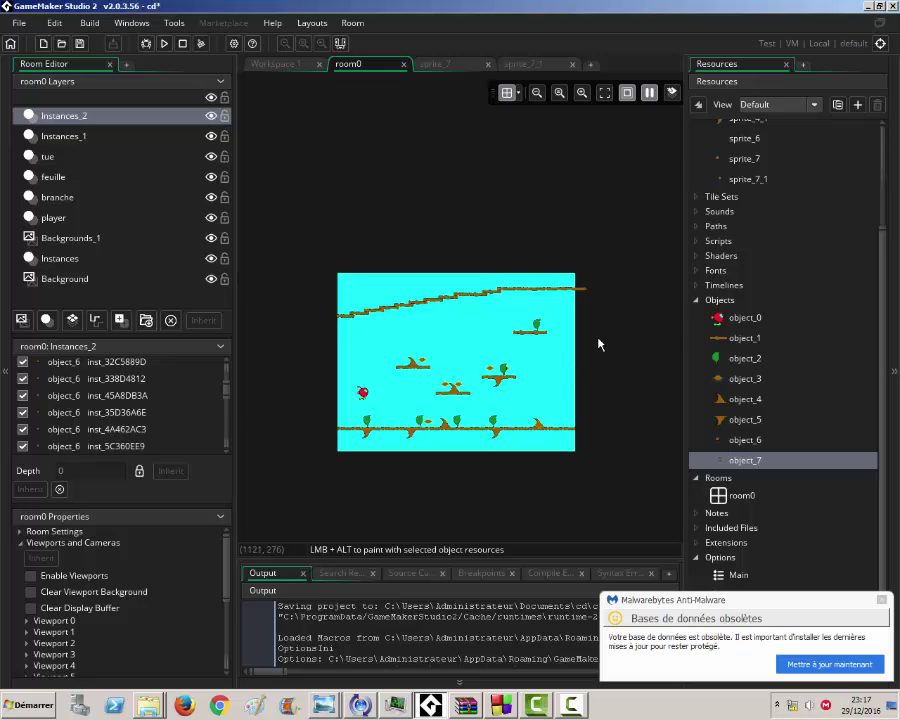
# Step: Look over the platforms and collectibles in room0 and the sprite and object resources in the project
pyautogui.keyDown('ctrl'); pyautogui.scroll(3, 472, 392); pyautogui.keyUp('ctrl')
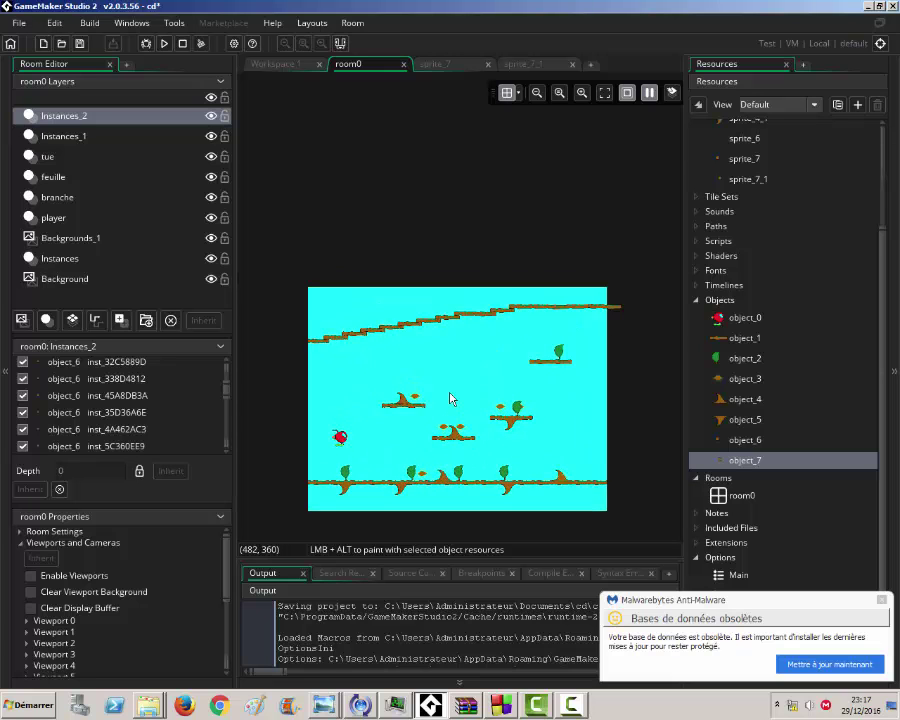
pyautogui.keyDown('ctrl'); pyautogui.scroll(2, 490, 357); pyautogui.keyUp('ctrl')
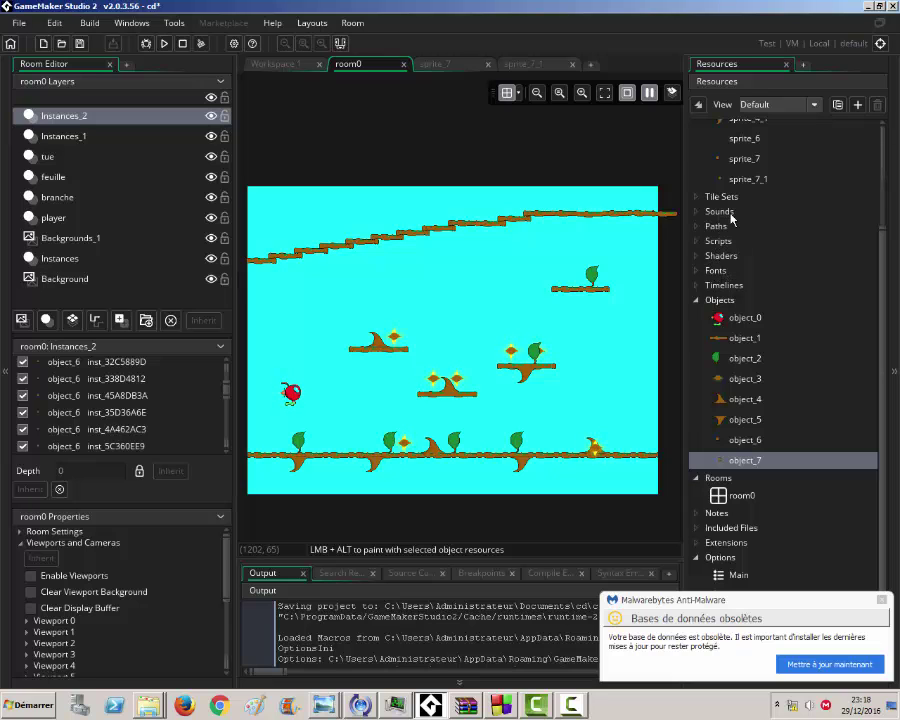
pyautogui.scroll(2, 759, 310)
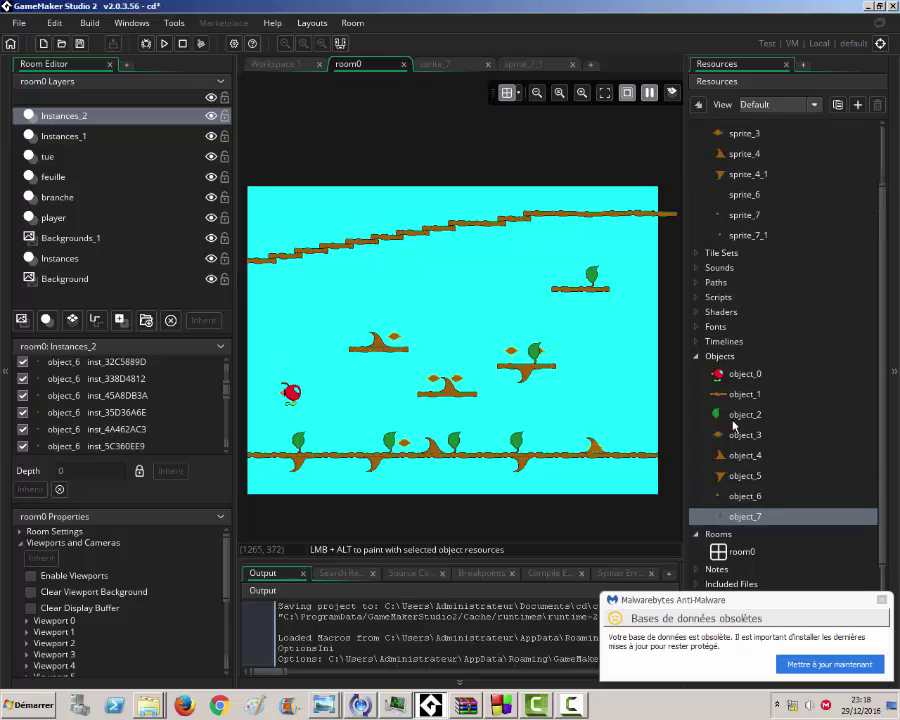
pyautogui.scroll(-2, 736, 470)
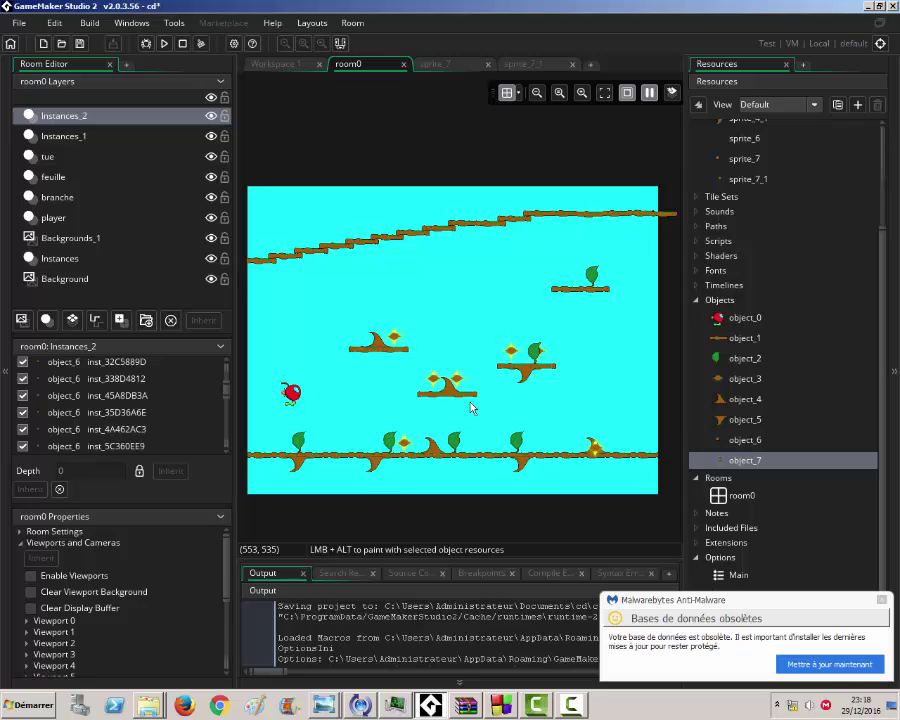
# Step: Save the cd project
pyautogui.click(30, 24)
pyautogui.click(60, 95)
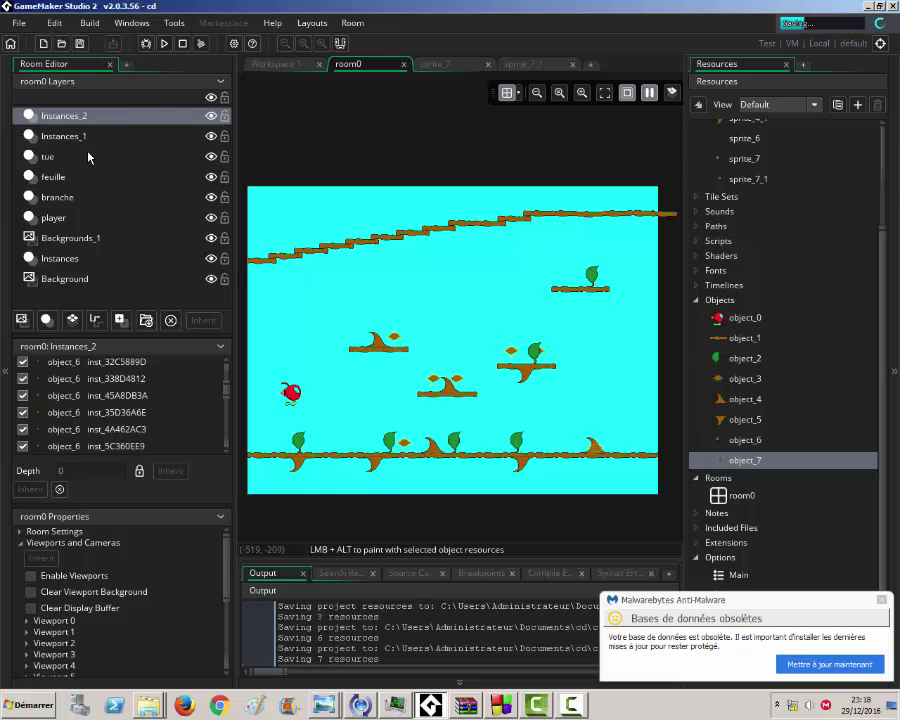
pyautogui.click(30, 25)
pyautogui.click(368, 395)
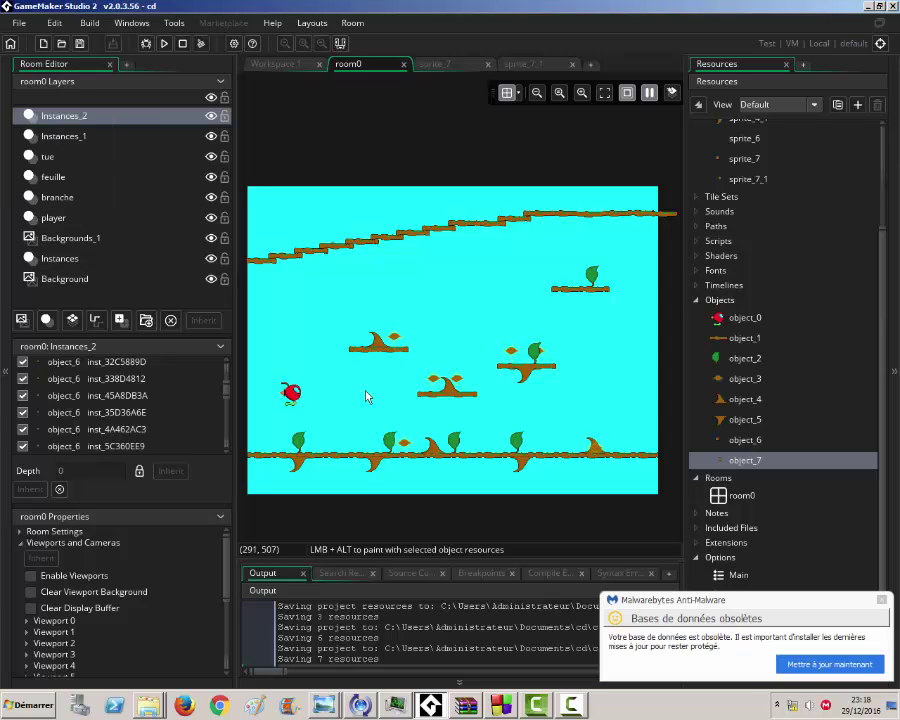
# Step: Examine the red player character in room0 up close, including its pixel details and nearby leaf
pyautogui.keyDown('ctrl'); pyautogui.scroll(5, 303, 400); pyautogui.keyUp('ctrl')
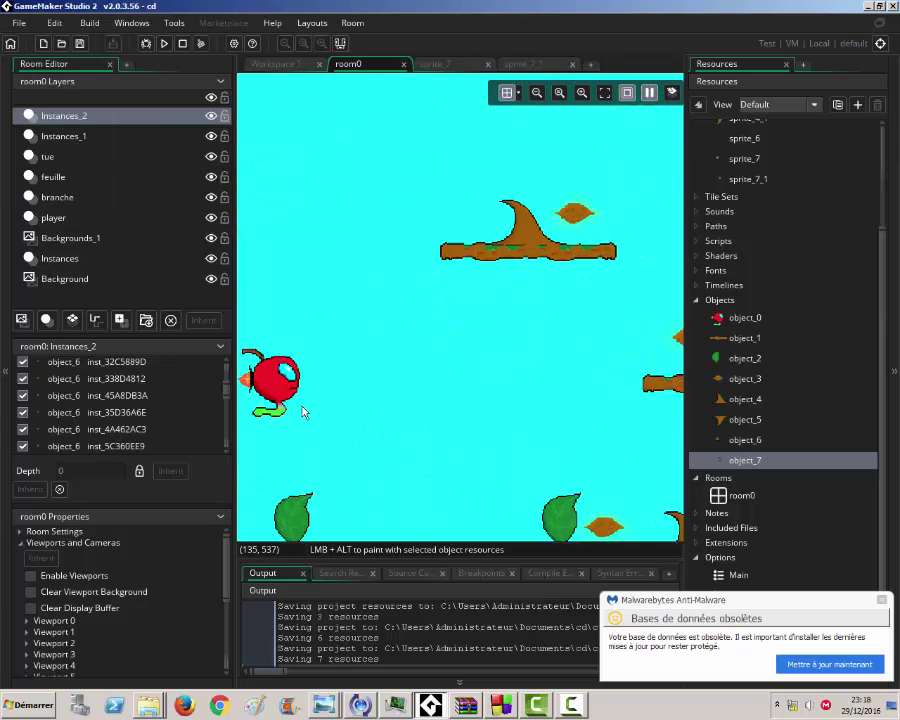
pyautogui.moveTo(297, 368); pyautogui.dragTo(422, 382, button='middle')
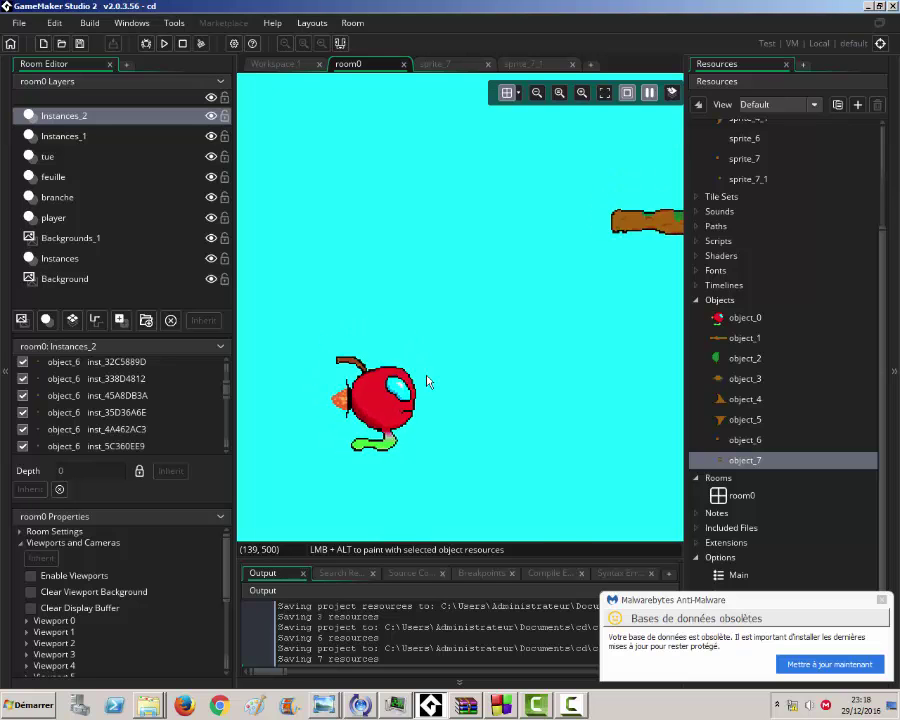
pyautogui.scroll(-2, 428, 383)
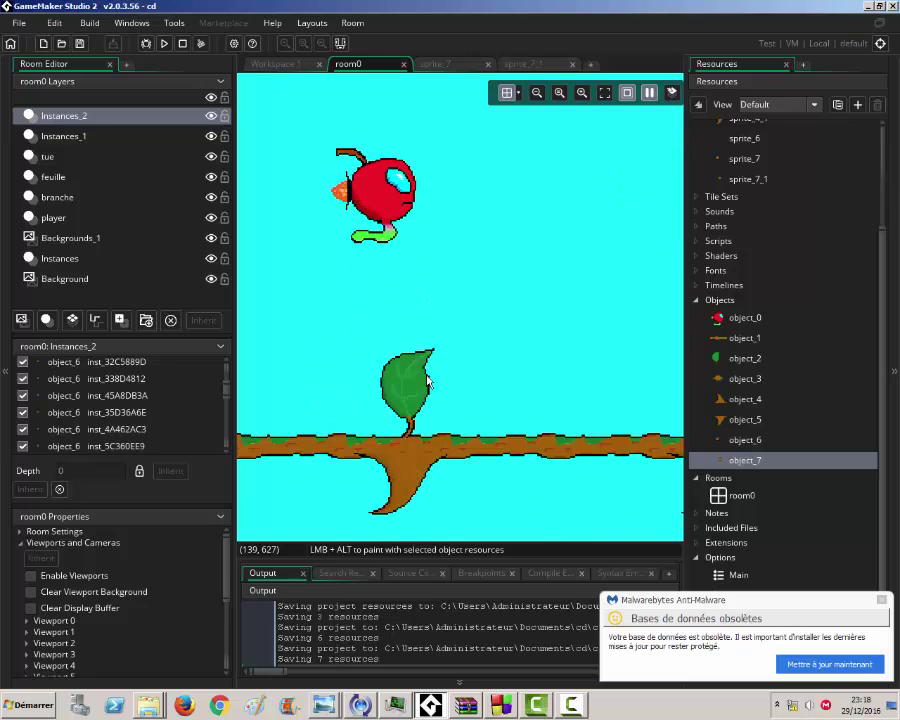
pyautogui.keyDown('ctrl'); pyautogui.scroll(3, 392, 301); pyautogui.keyUp('ctrl')
pyautogui.moveTo(370, 185); pyautogui.dragTo(397, 357, button='middle')
pyautogui.keyDown('ctrl'); pyautogui.scroll(2, 368, 288); pyautogui.keyUp('ctrl')
pyautogui.keyDown('ctrl'); pyautogui.scroll(-1, 446, 416); pyautogui.keyUp('ctrl')
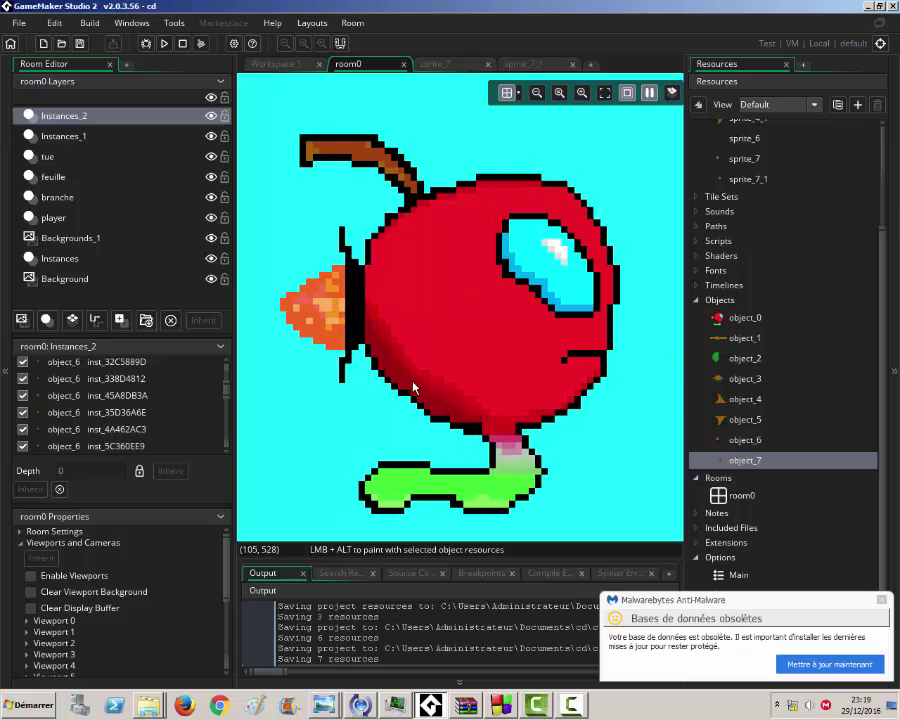
pyautogui.keyDown('ctrl'); pyautogui.scroll(-6, 418, 383); pyautogui.keyUp('ctrl')
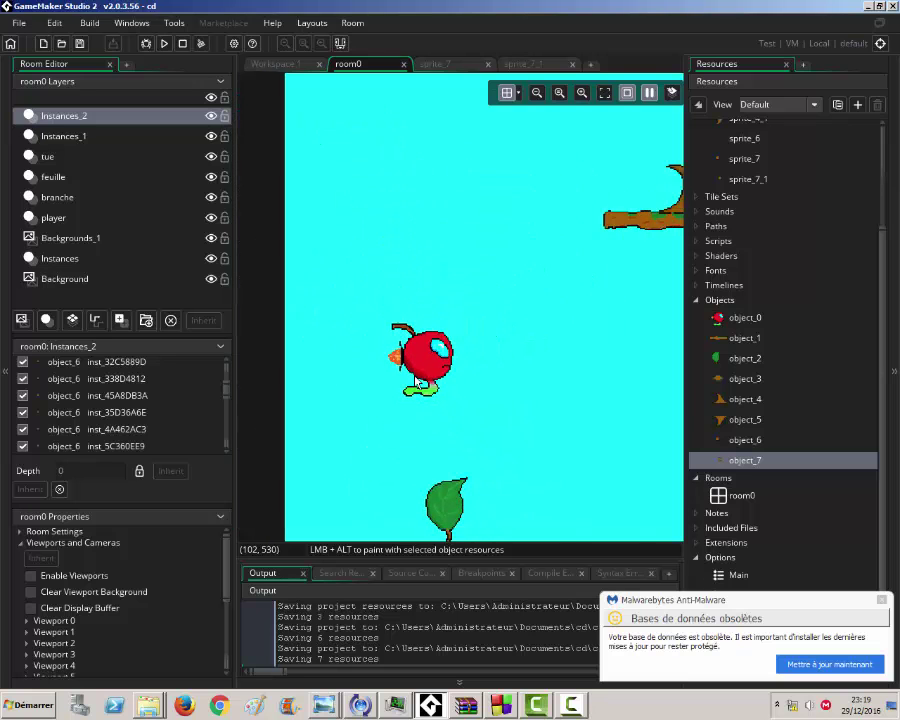
pyautogui.keyDown('ctrl'); pyautogui.scroll(-3, 446, 392); pyautogui.keyUp('ctrl')
pyautogui.click(18, 22)
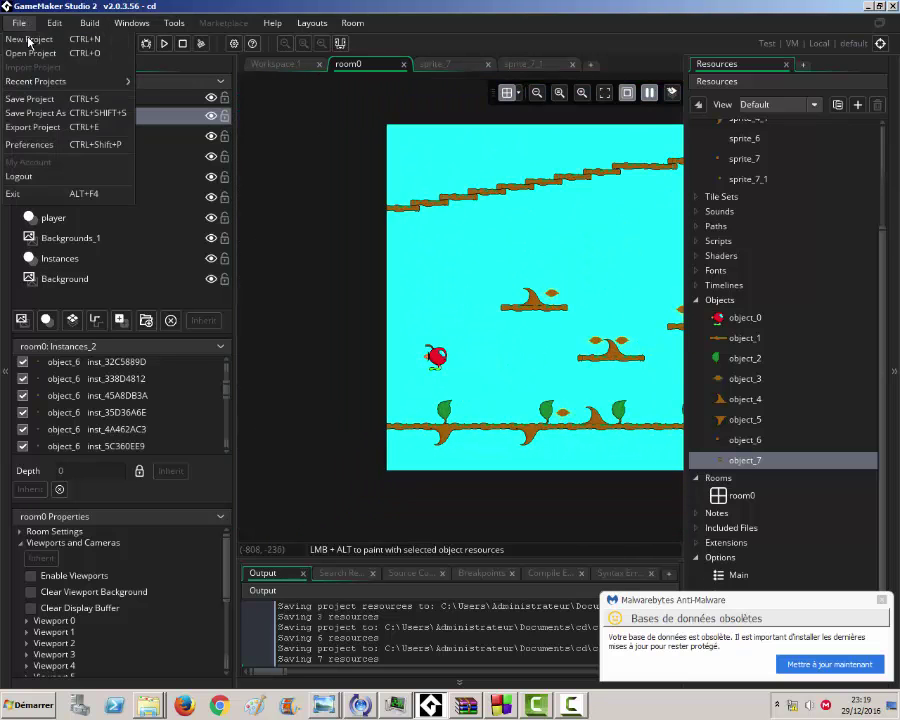
pyautogui.click(30, 39)
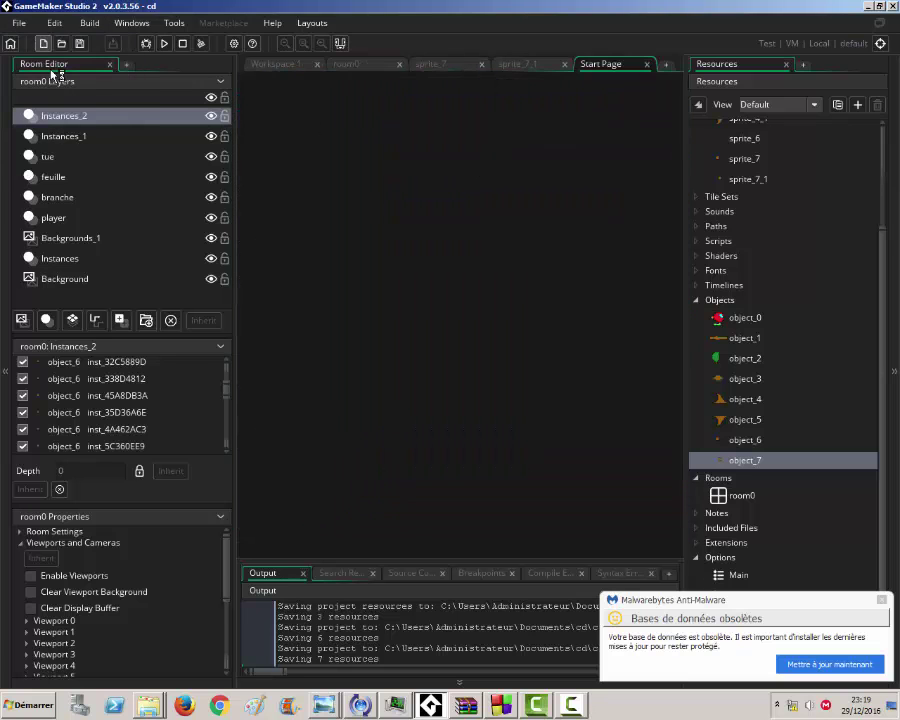
pyautogui.click(17, 24)
pyautogui.click(415, 288)
pyautogui.click(646, 64)
# Step: Clear the work area by closing the sprite and room editors and the resource tree, leaving a second empty workspace
pyautogui.click(566, 64)
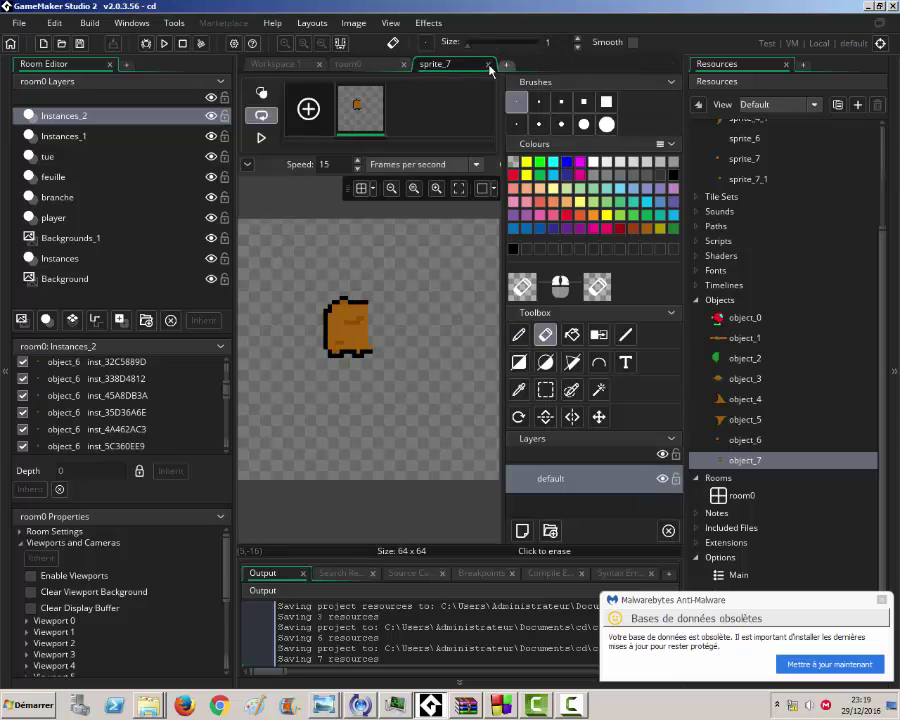
pyautogui.click(489, 64)
pyautogui.click(402, 64)
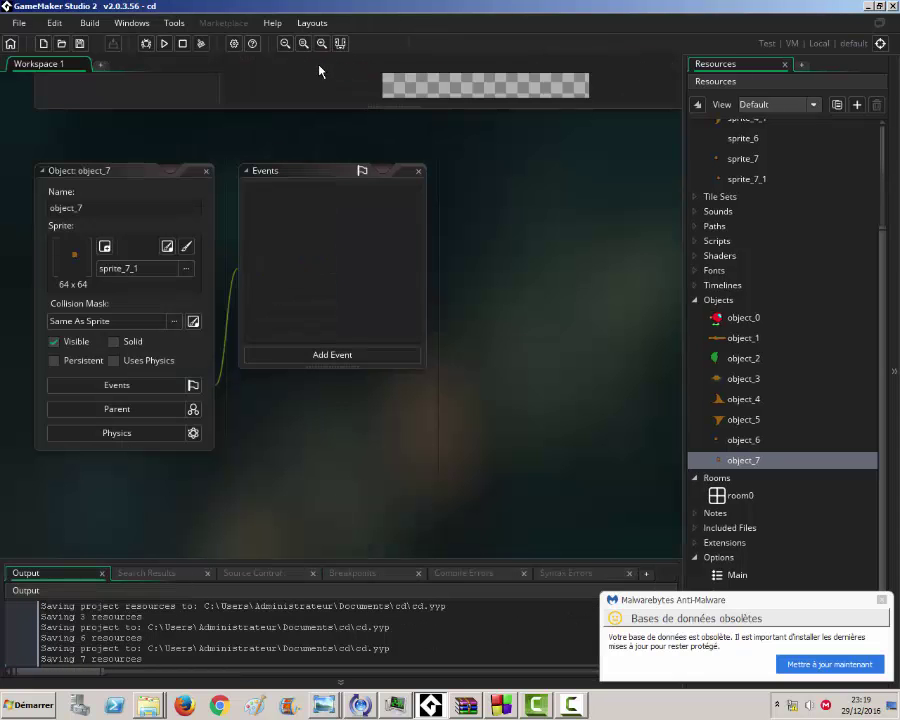
pyautogui.click(102, 67)
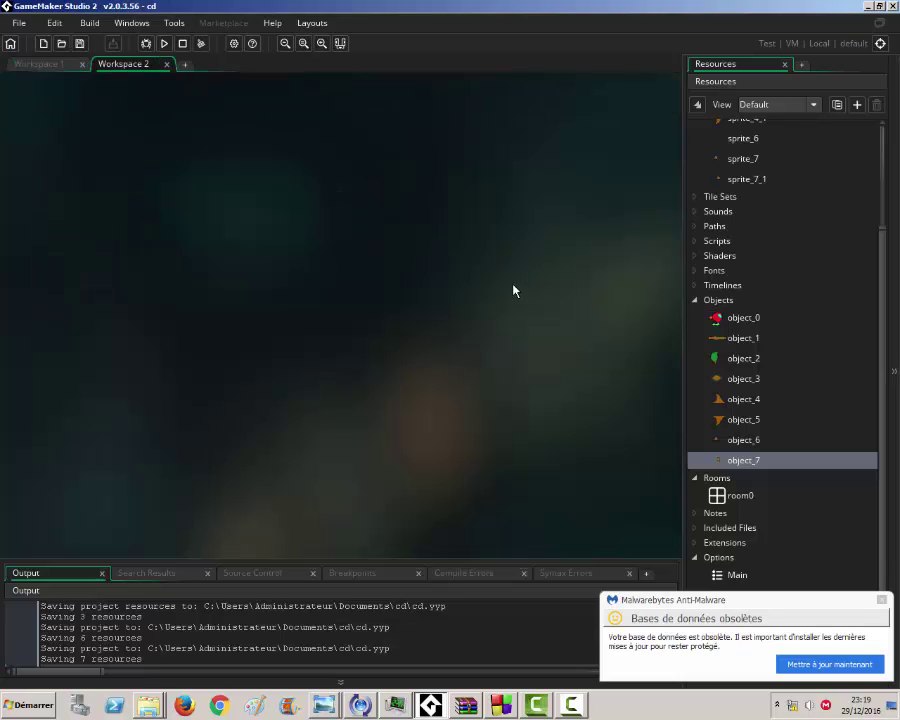
pyautogui.click(786, 65)
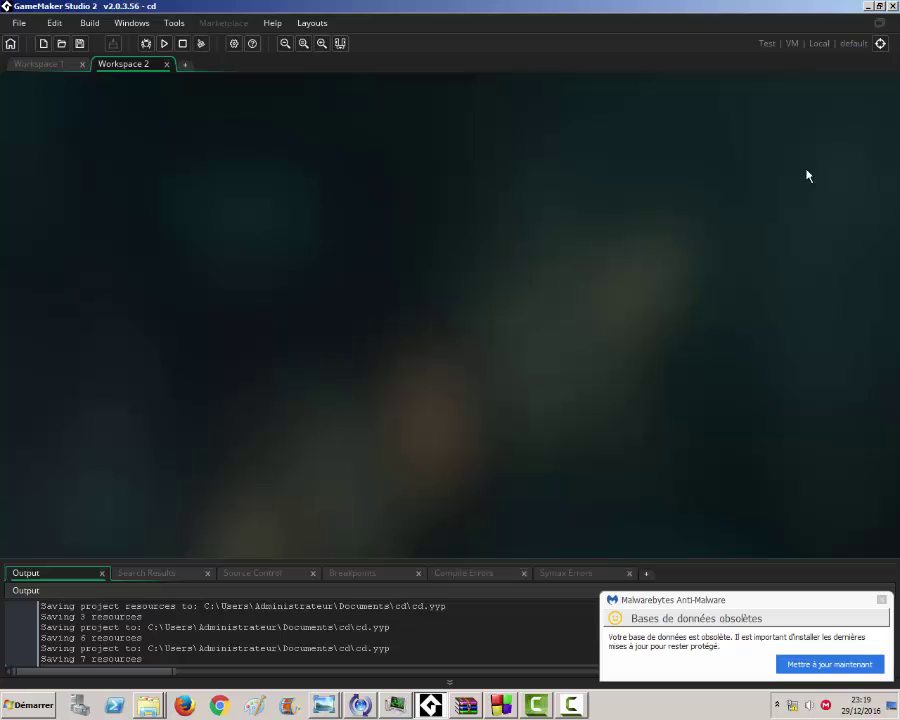
pyautogui.click(895, 6)
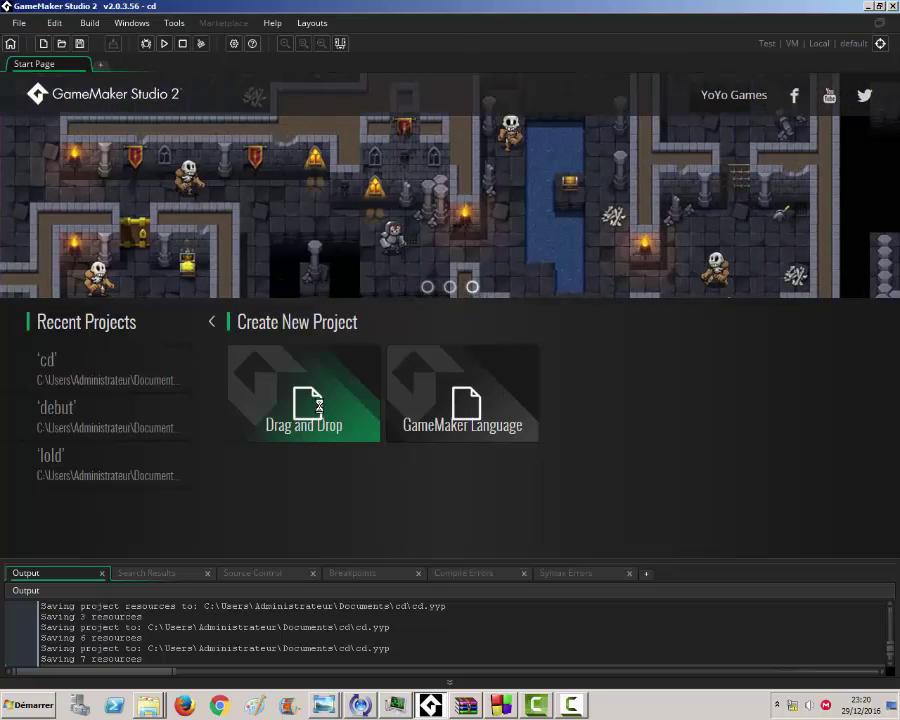
# Step: Create a new Drag and Drop project and save it as "program tuto" in the Documents library
pyautogui.click(311, 372)
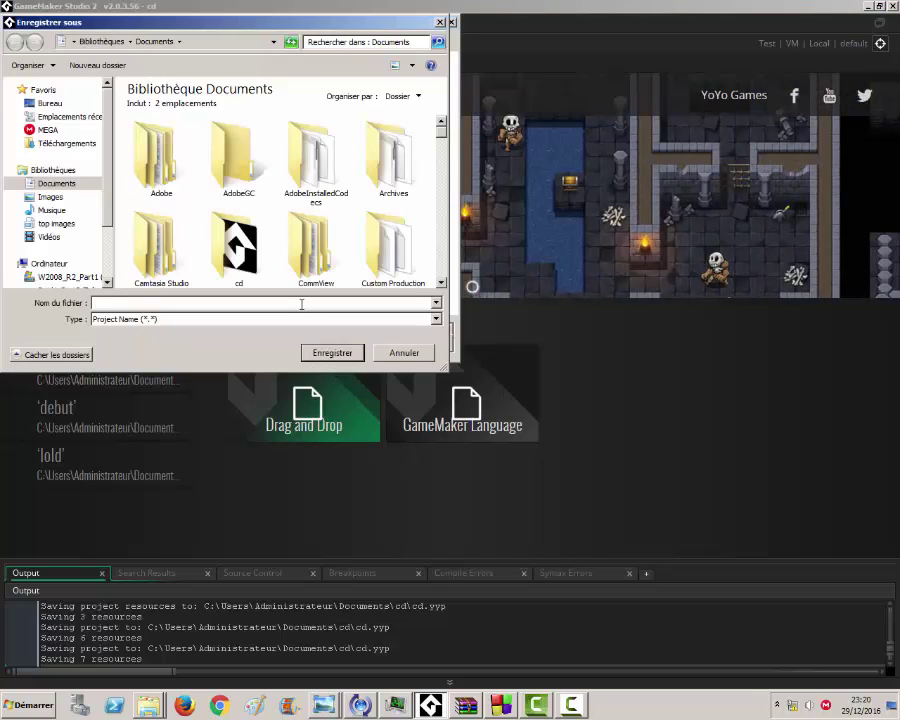
pyautogui.write('program tuto')
pyautogui.click(330, 353)
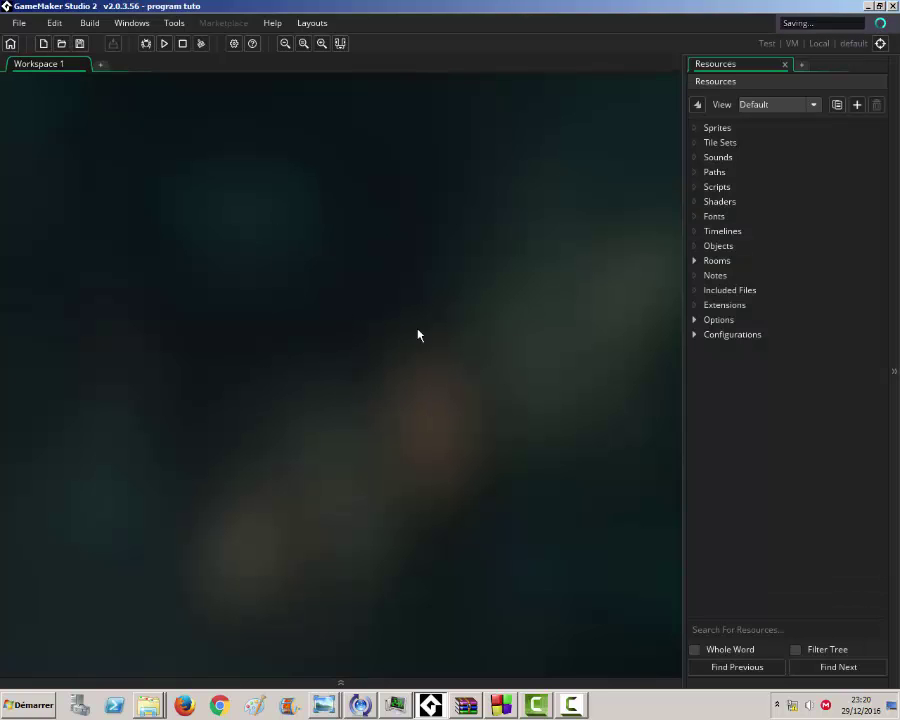
# Step: Create a new sprite and open its 64 x 64 image for drawing with black as the primary colour
pyautogui.rightClick(111, 183)
pyautogui.moveTo(129, 208)
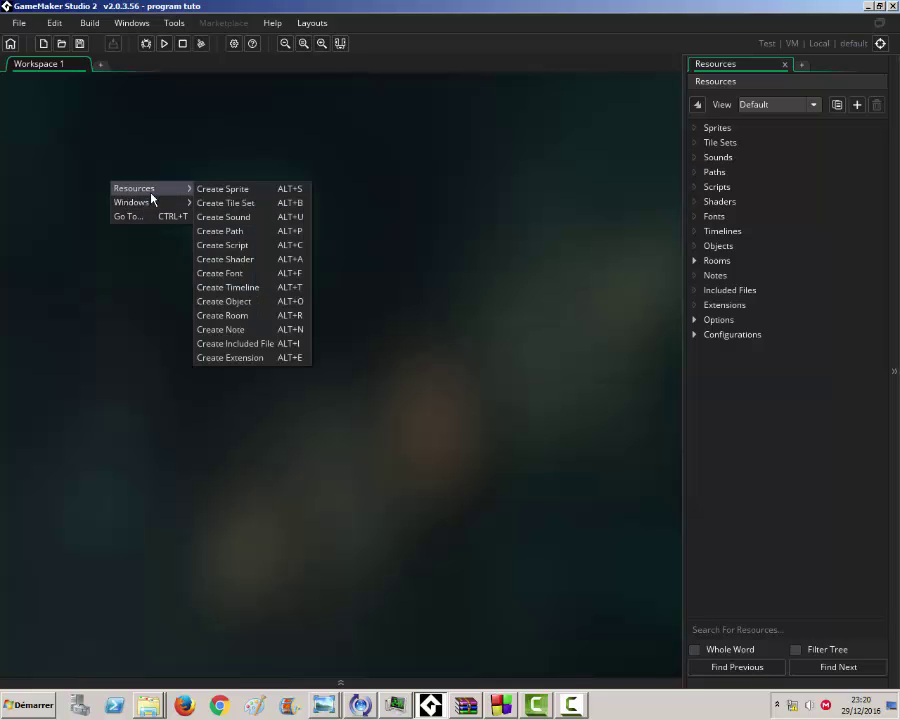
pyautogui.click(230, 190)
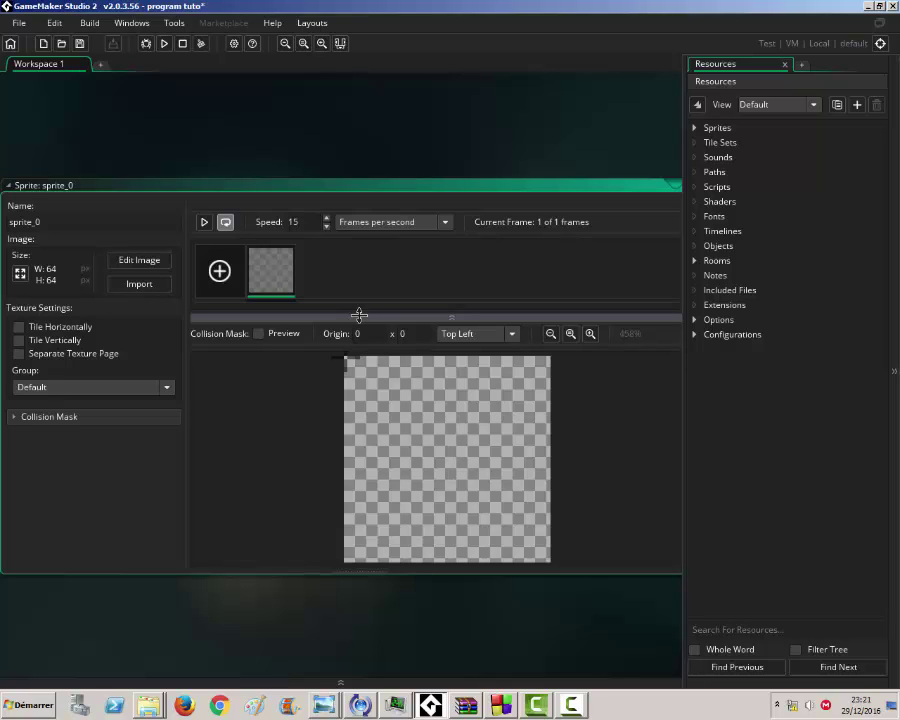
pyautogui.doubleClick(408, 424)
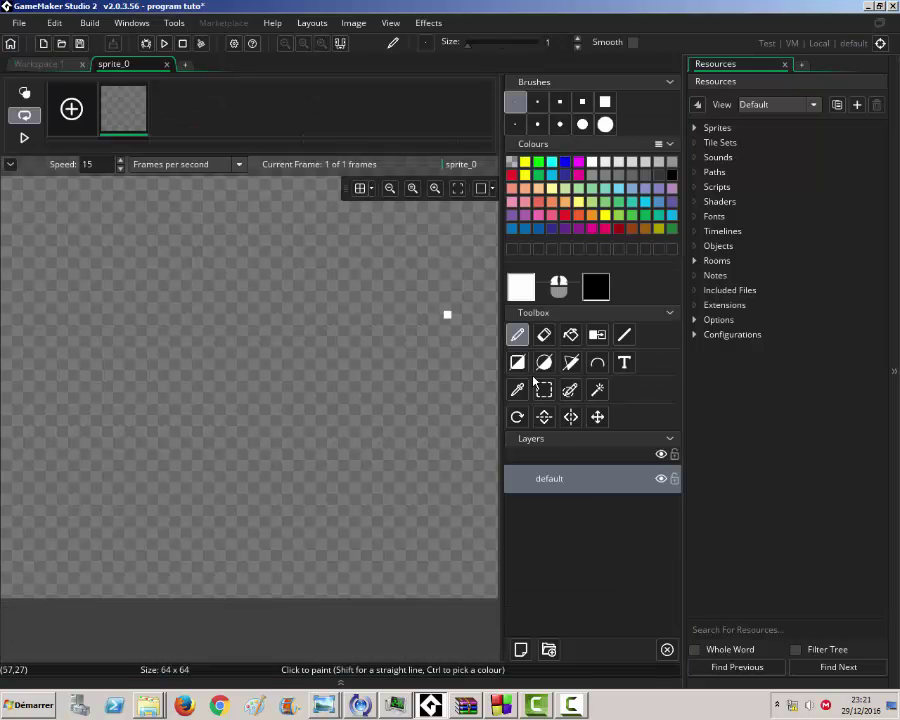
pyautogui.scroll(-2, 381, 342)
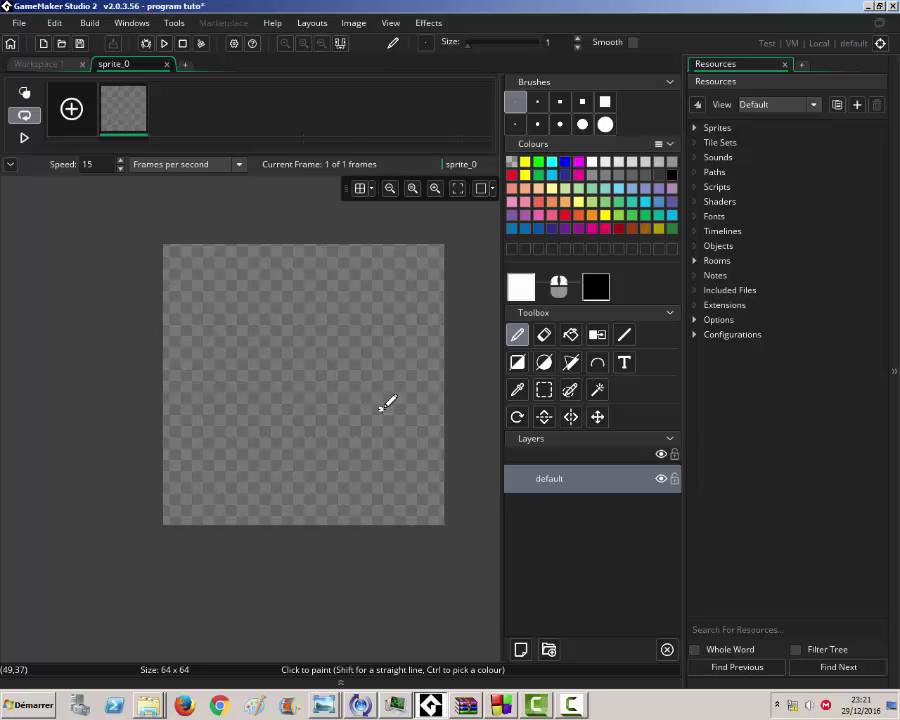
pyautogui.click(672, 174)
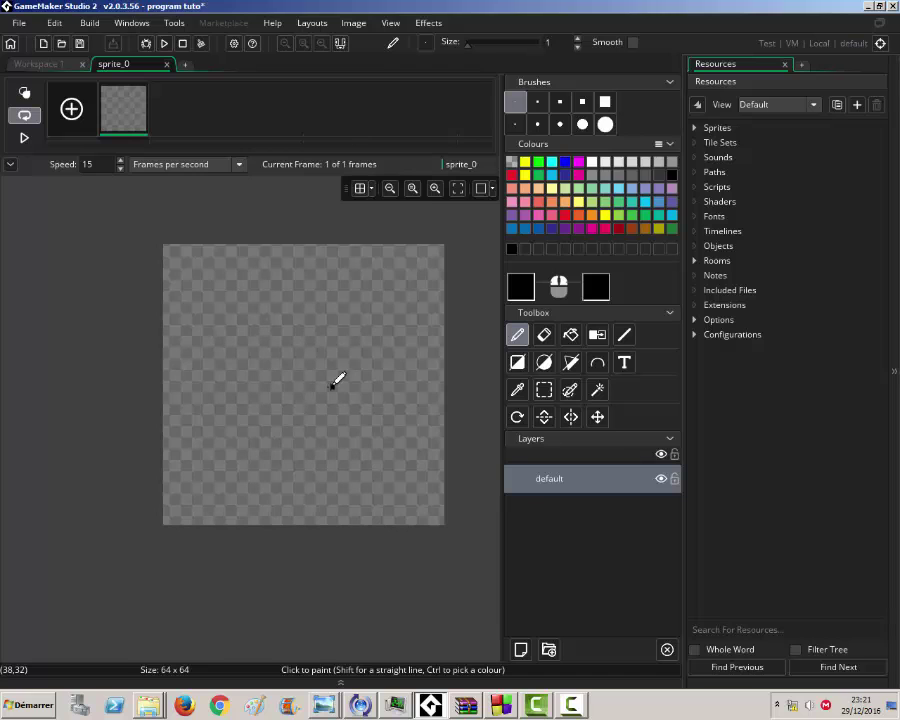
# Step: Sketch a black outline of a two-legged creature on the canvas, and erase it all with the largest round brush
pyautogui.moveTo(330, 387)
pyautogui.mouseDown()
pyautogui.moveTo(350, 291)
pyautogui.moveTo(263, 325)
pyautogui.moveTo(217, 444)
pyautogui.moveTo(236, 482)
pyautogui.moveTo(262, 488)
pyautogui.moveTo(265, 462)
pyautogui.moveTo(312, 418)
pyautogui.moveTo(320, 482)
pyautogui.moveTo(350, 424)
pyautogui.moveTo(336, 384)
pyautogui.mouseUp()
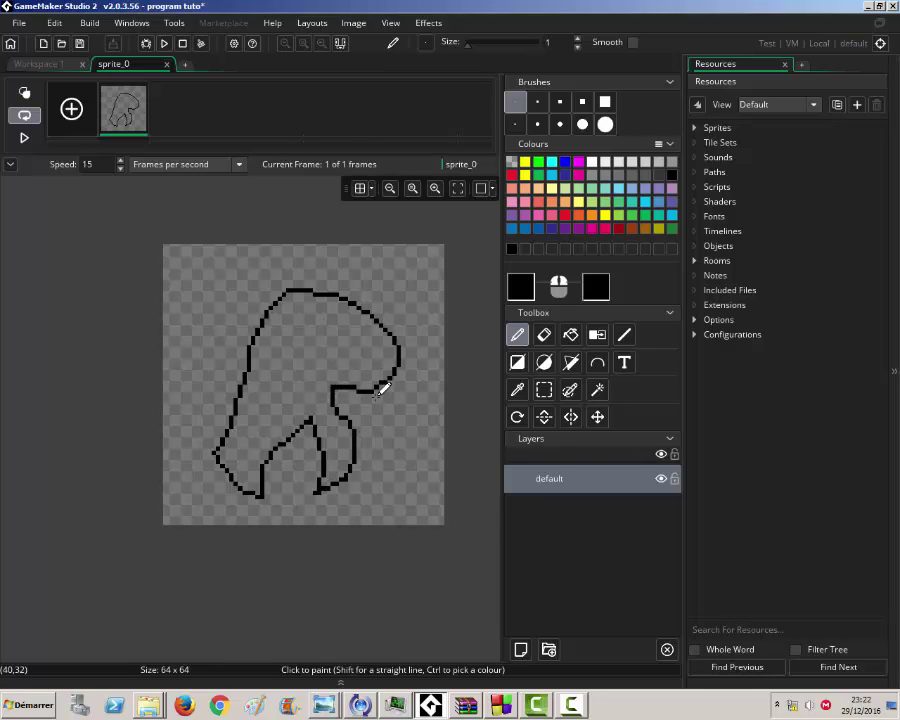
pyautogui.click(543, 334)
pyautogui.click(605, 124)
pyautogui.moveTo(330, 290)
pyautogui.mouseDown()
pyautogui.moveTo(293, 488)
pyautogui.moveTo(333, 354)
pyautogui.mouseUp()
# Step: Draw a black outline of a two-legged creature with an open mouth using the pencil at brush size 1
pyautogui.click(517, 334)
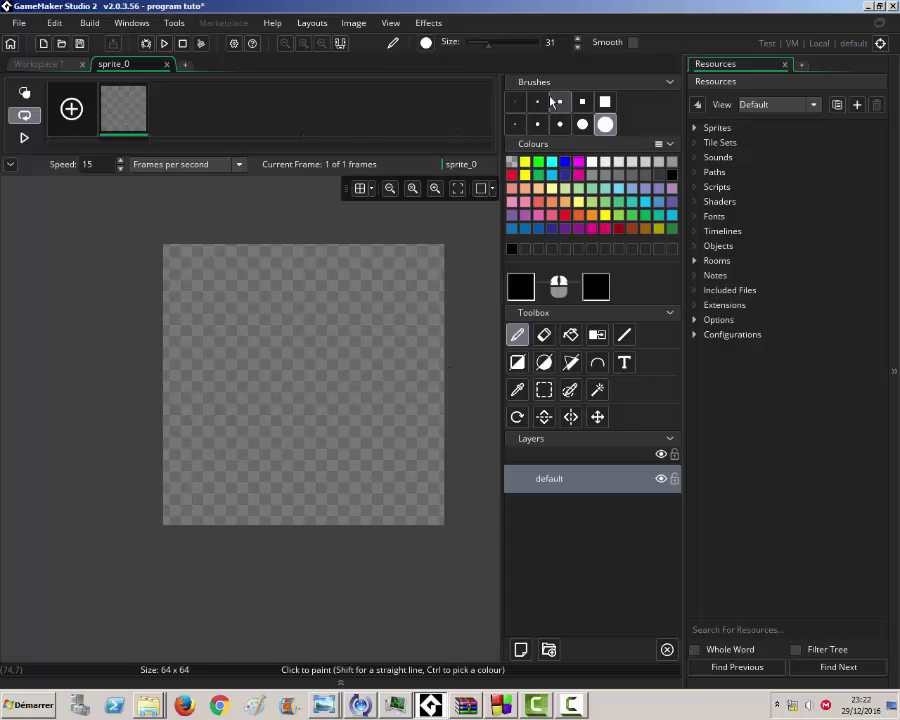
pyautogui.click(518, 110)
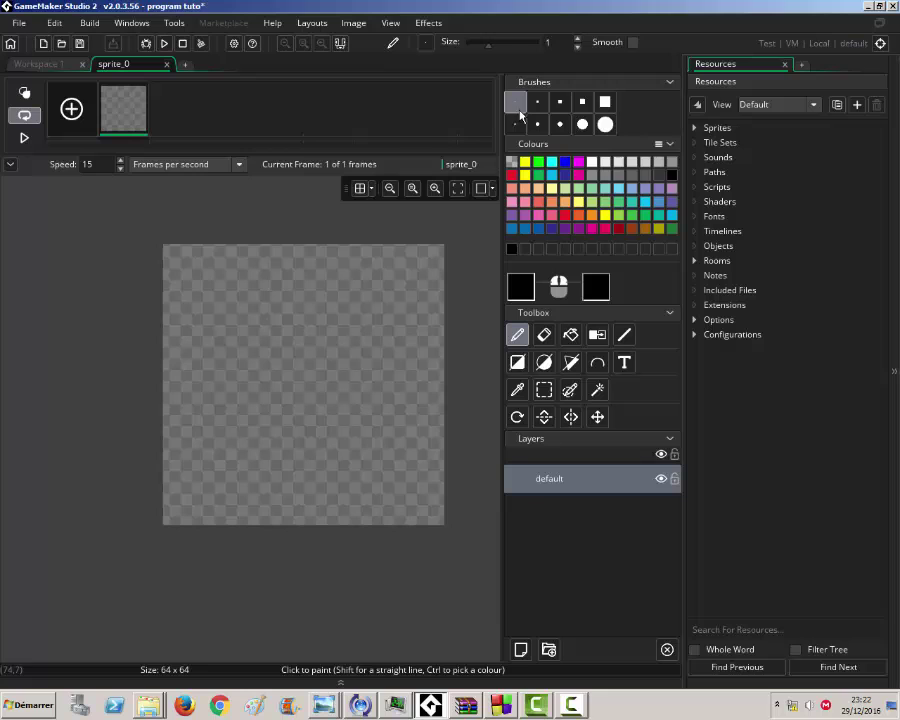
pyautogui.click(245, 390)
pyautogui.moveTo(245, 390)
pyautogui.mouseDown()
pyautogui.moveTo(237, 370)
pyautogui.moveTo(270, 287)
pyautogui.moveTo(340, 292)
pyautogui.moveTo(386, 318)
pyautogui.moveTo(346, 308)
pyautogui.moveTo(325, 318)
pyautogui.moveTo(348, 386)
pyautogui.moveTo(306, 374)
pyautogui.moveTo(305, 480)
pyautogui.moveTo(253, 408)
pyautogui.moveTo(348, 454)
pyautogui.moveTo(342, 462)
pyautogui.mouseUp()
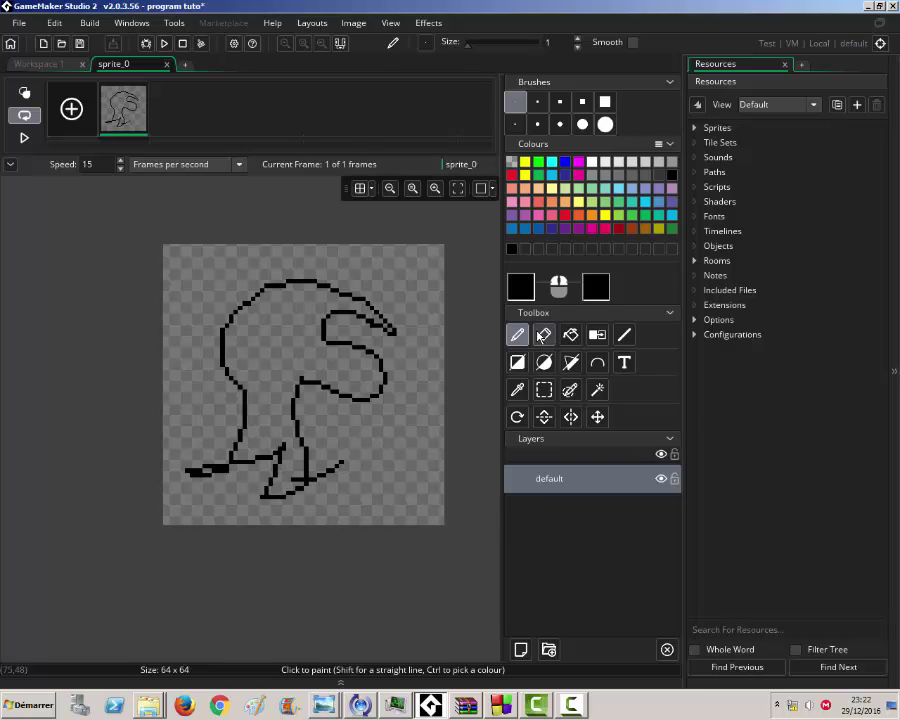
# Step: Erase the two-legged creature outline completely with the largest round brush
pyautogui.click(543, 334)
pyautogui.click(605, 124)
pyautogui.moveTo(368, 381)
pyautogui.mouseDown()
pyautogui.moveTo(207, 472)
pyautogui.moveTo(420, 330)
pyautogui.mouseUp()
# Step: Sketch a curved black body outline with the pencil at brush size 1, and erase it all with the largest round brush
pyautogui.click(517, 334)
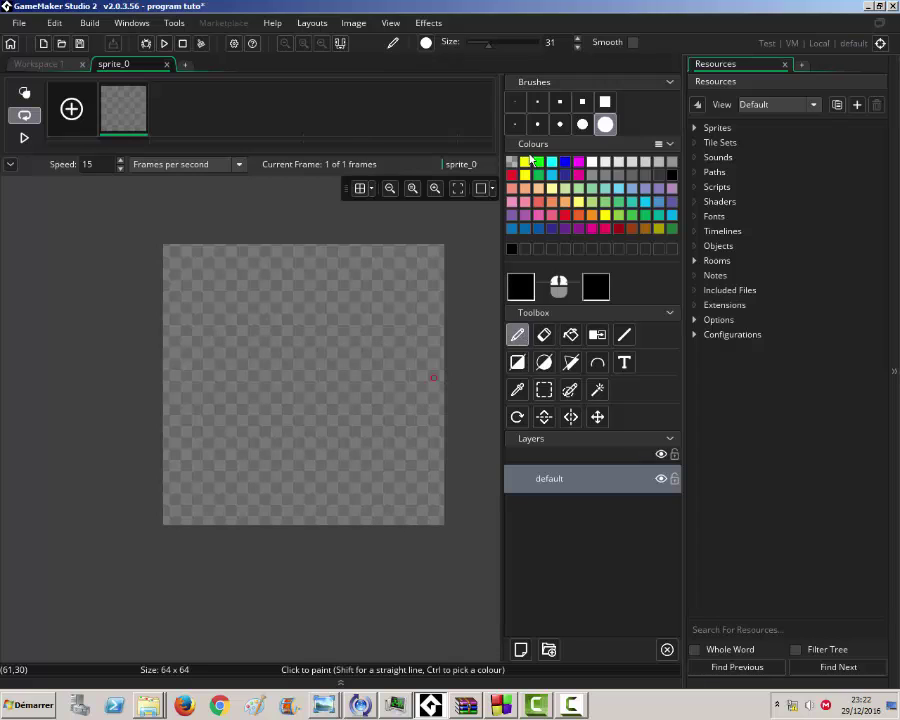
pyautogui.click(515, 101)
pyautogui.click(262, 316)
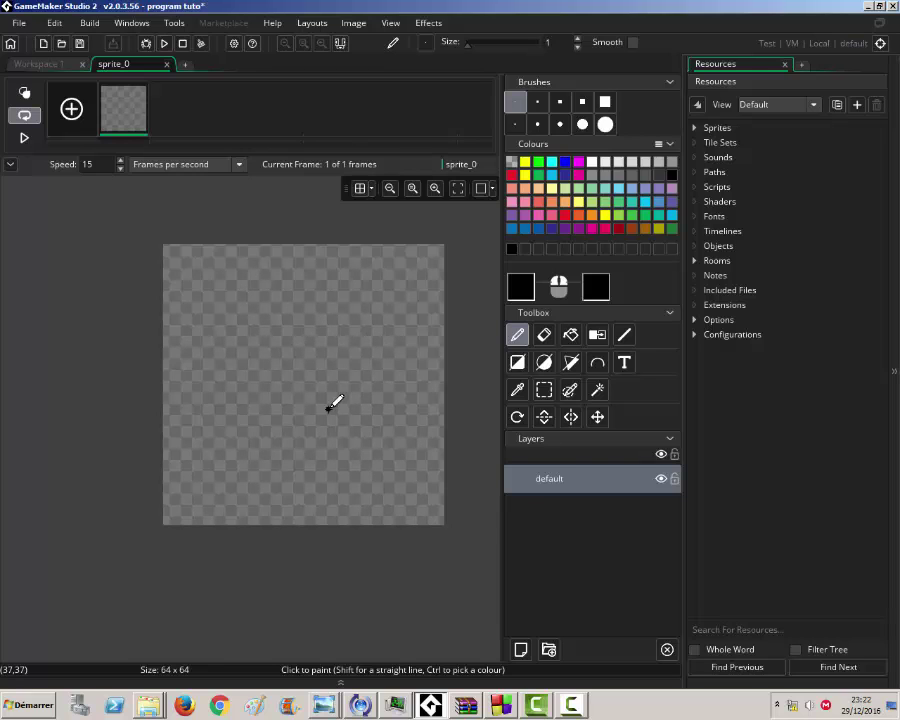
pyautogui.moveTo(326, 406)
pyautogui.mouseDown()
pyautogui.moveTo(384, 366)
pyautogui.moveTo(381, 322)
pyautogui.moveTo(355, 306)
pyautogui.moveTo(308, 307)
pyautogui.moveTo(252, 357)
pyautogui.moveTo(216, 420)
pyautogui.moveTo(308, 506)
pyautogui.moveTo(366, 500)
pyautogui.moveTo(372, 492)
pyautogui.moveTo(320, 414)
pyautogui.moveTo(340, 403)
pyautogui.mouseUp()
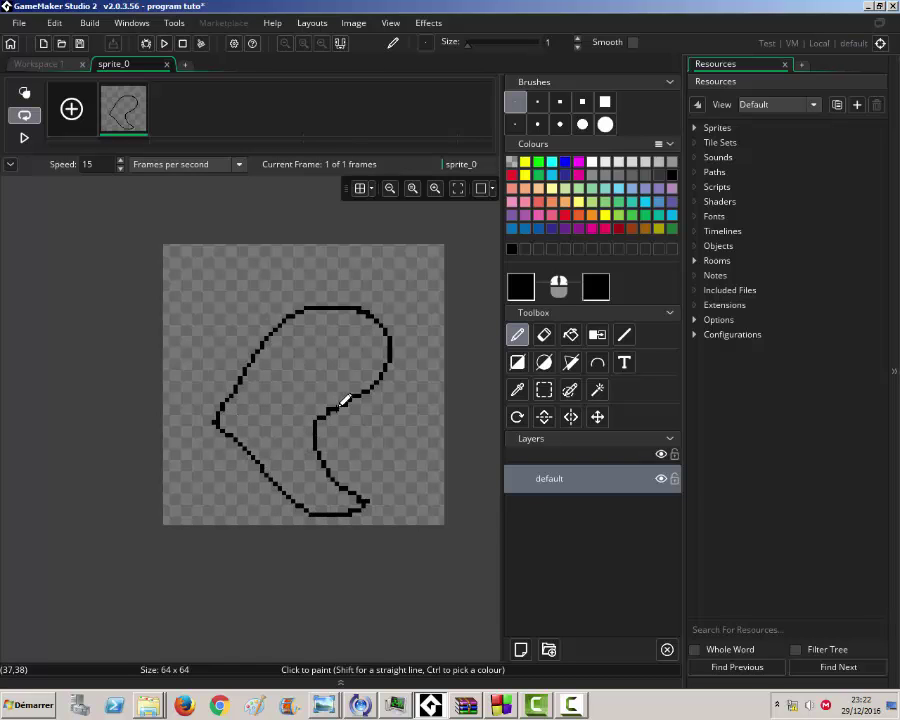
pyautogui.click(544, 335)
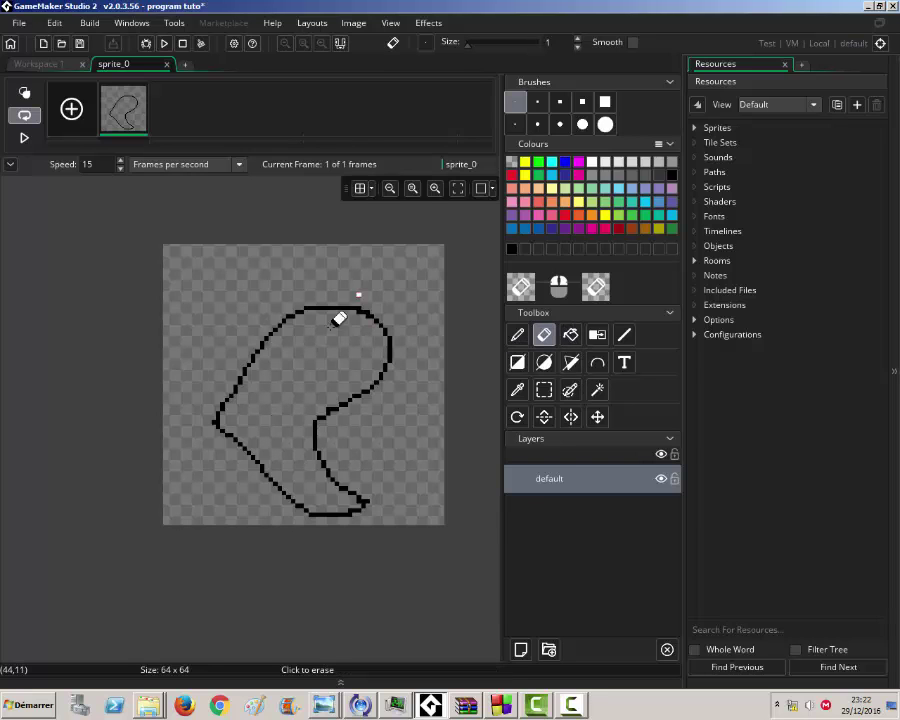
pyautogui.click(605, 124)
pyautogui.moveTo(372, 299); pyautogui.dragTo(277, 311)
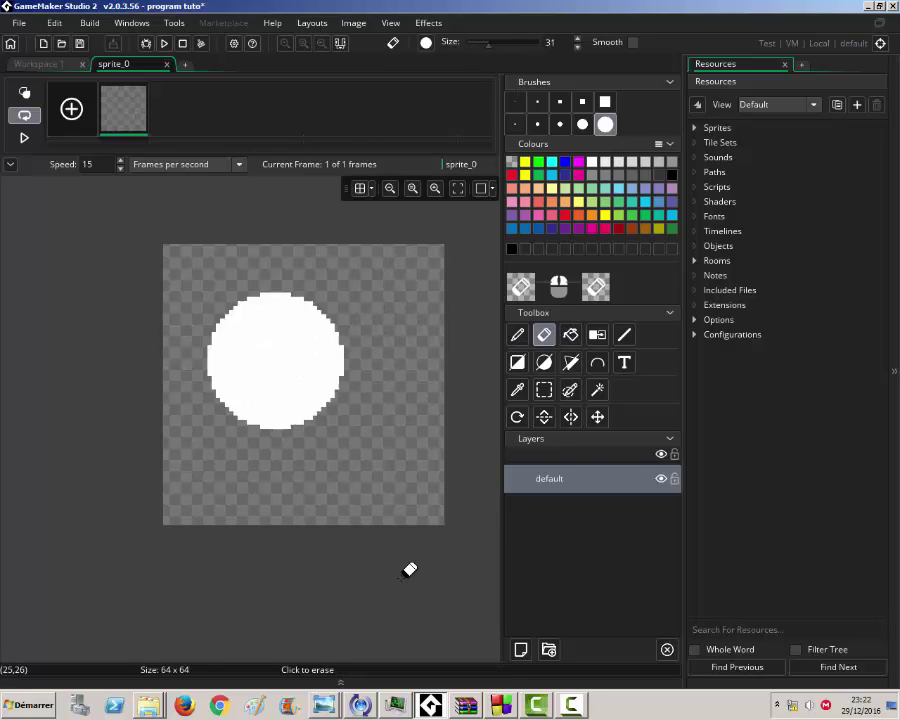
# Step: Draw a black outline of a round-headed creature with an open mouth, pointed tail and eye using the pencil at brush size 1
pyautogui.click(517, 335)
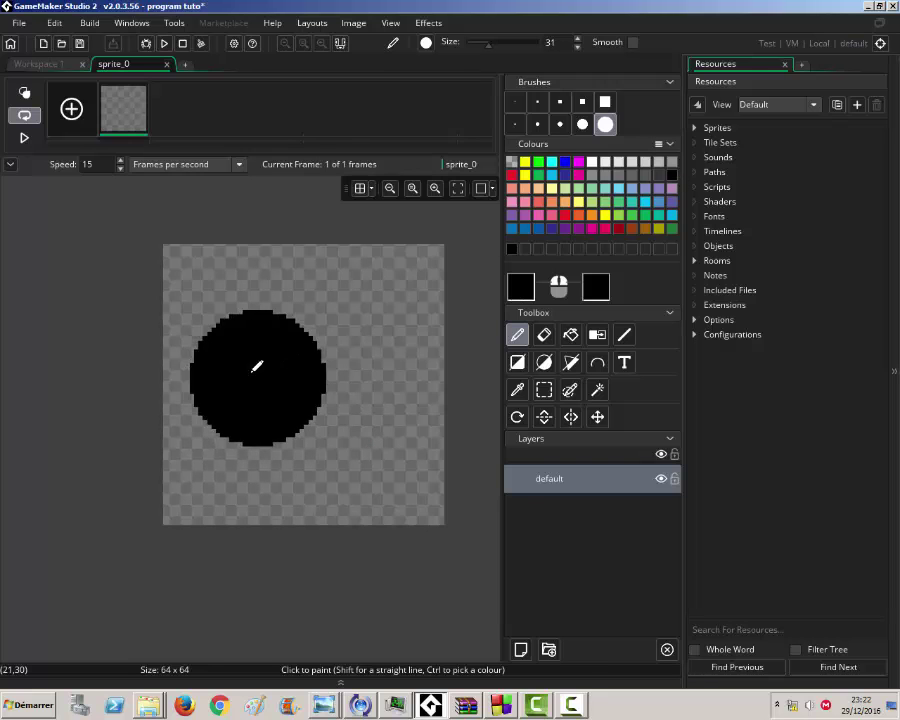
pyautogui.click(515, 101)
pyautogui.moveTo(261, 386)
pyautogui.mouseDown()
pyautogui.moveTo(315, 282)
pyautogui.moveTo(372, 319)
pyautogui.moveTo(378, 358)
pyautogui.moveTo(322, 352)
pyautogui.moveTo(364, 378)
pyautogui.moveTo(349, 422)
pyautogui.moveTo(291, 408)
pyautogui.moveTo(240, 436)
pyautogui.moveTo(264, 392)
pyautogui.mouseUp()
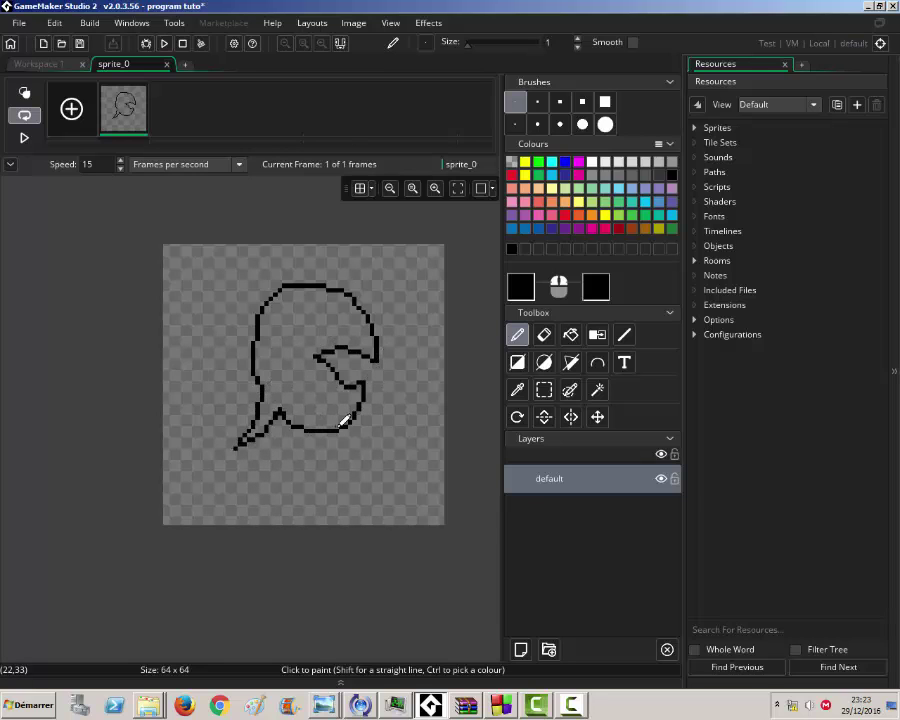
pyautogui.moveTo(313, 315)
pyautogui.mouseDown()
pyautogui.moveTo(345, 294)
pyautogui.moveTo(358, 315)
pyautogui.moveTo(318, 320)
pyautogui.moveTo(322, 302)
pyautogui.mouseUp()
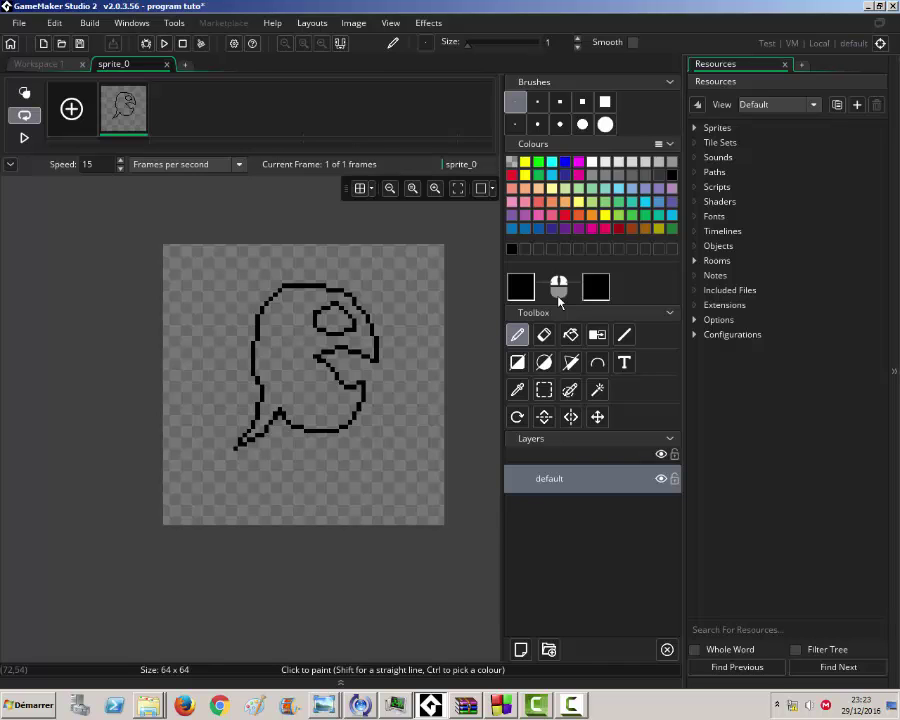
# Step: Fill the creature's body with orange, leaving the eye unfilled
pyautogui.click(571, 336)
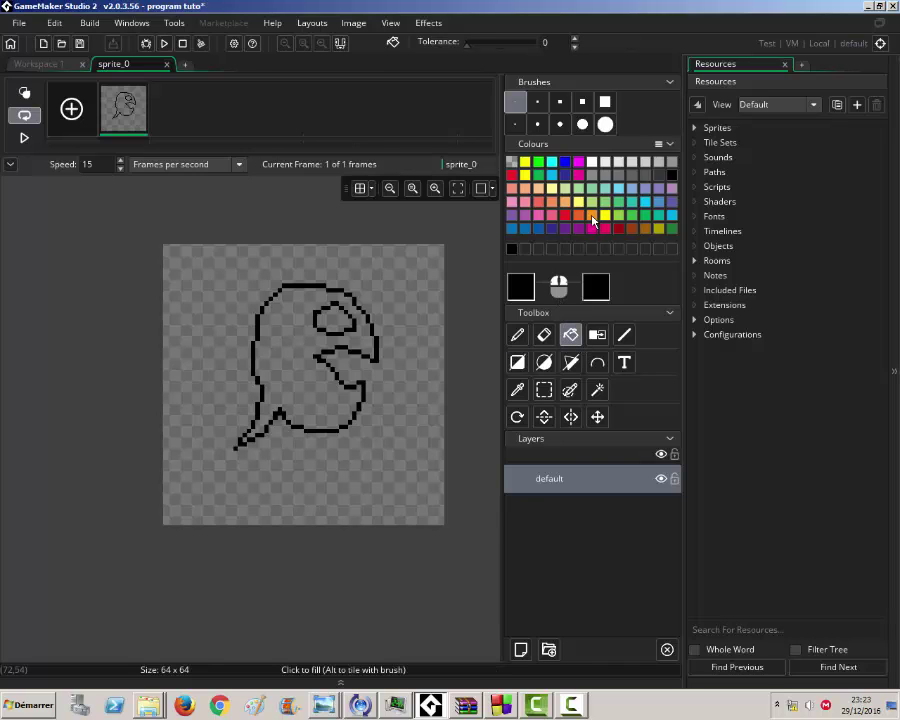
pyautogui.click(592, 217)
pyautogui.click(292, 322)
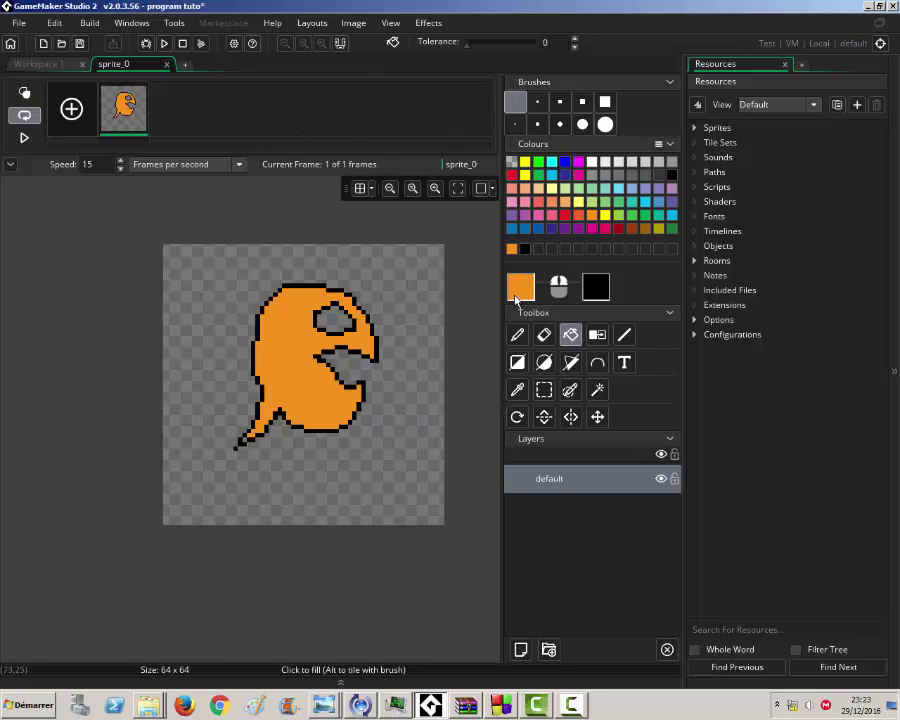
# Step: Darken the primary colour to C17115 and pencil shading along the inside of the creature's back and tail
pyautogui.click(517, 334)
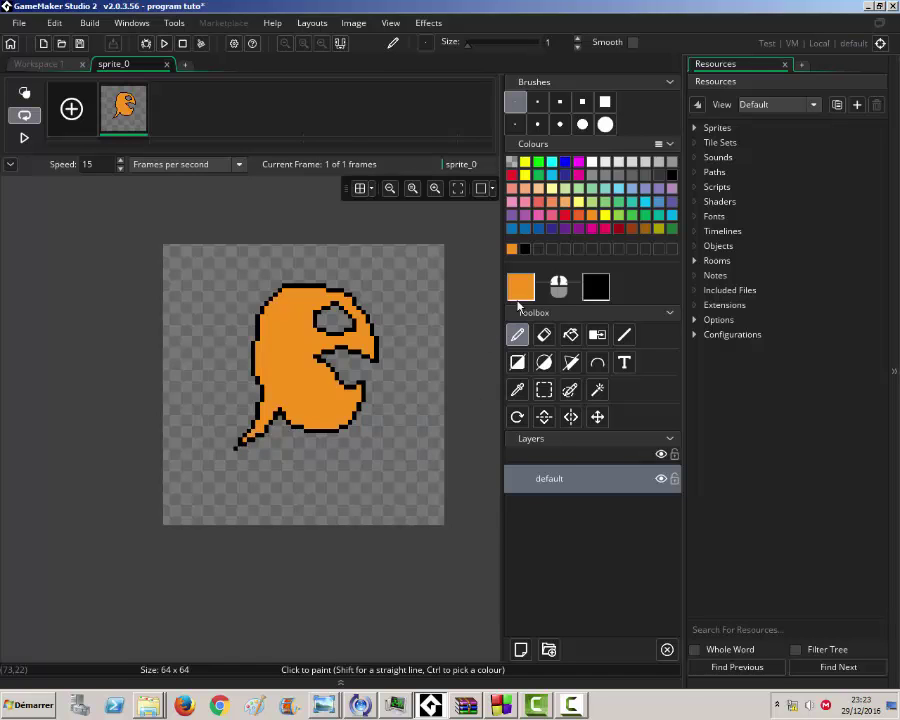
pyautogui.doubleClick(526, 287)
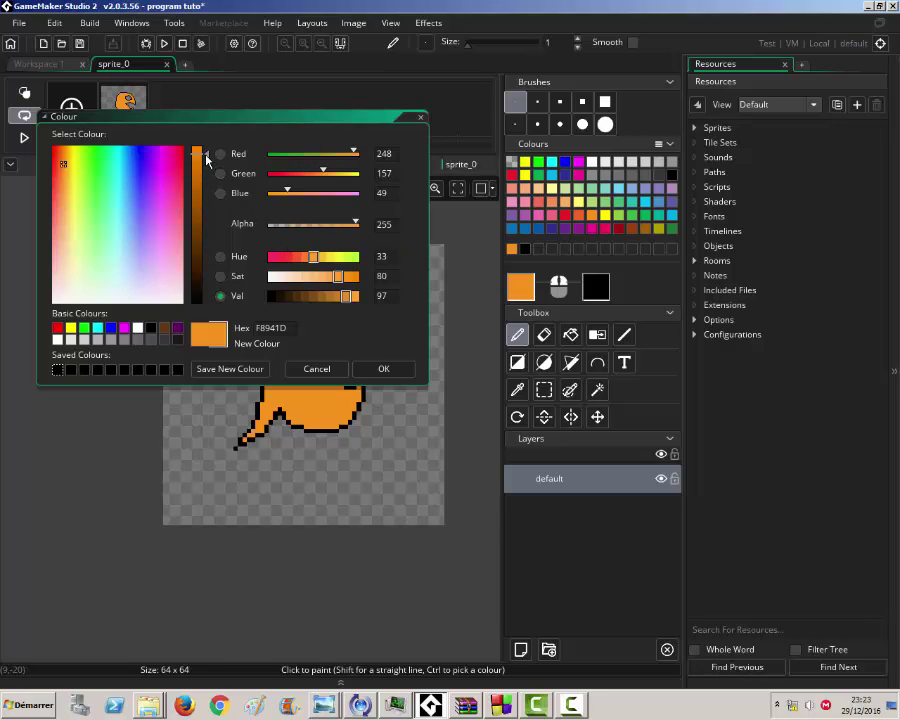
pyautogui.moveTo(207, 158); pyautogui.dragTo(207, 175)
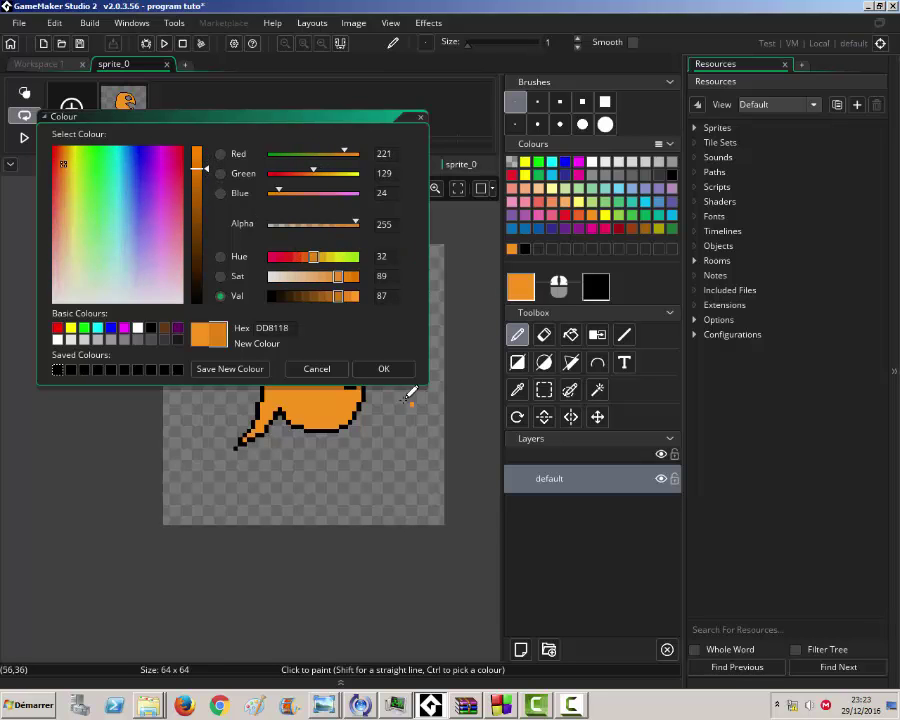
pyautogui.click(207, 188)
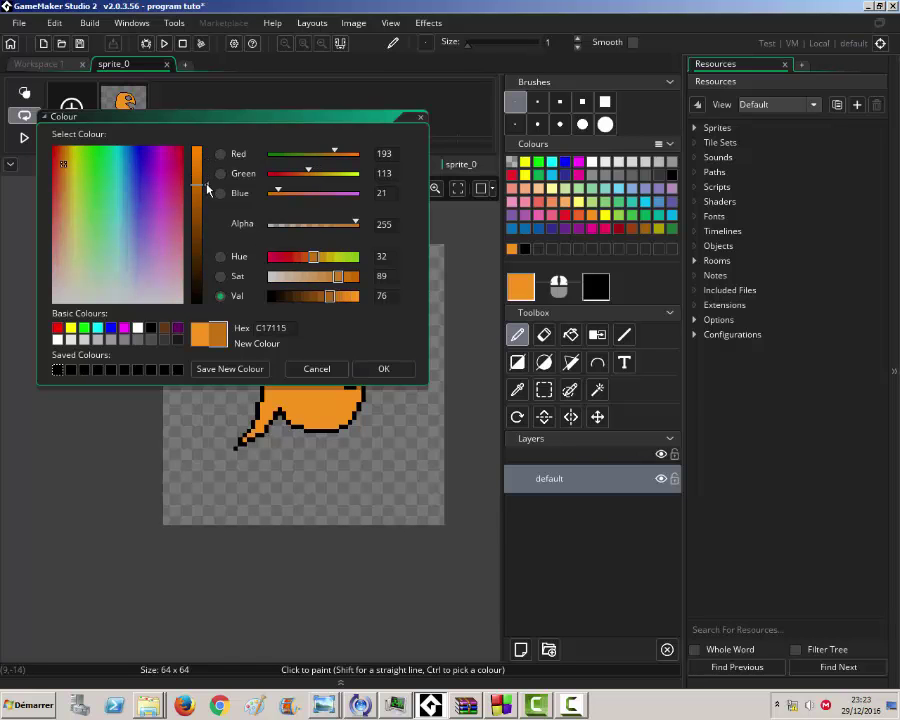
pyautogui.click(378, 369)
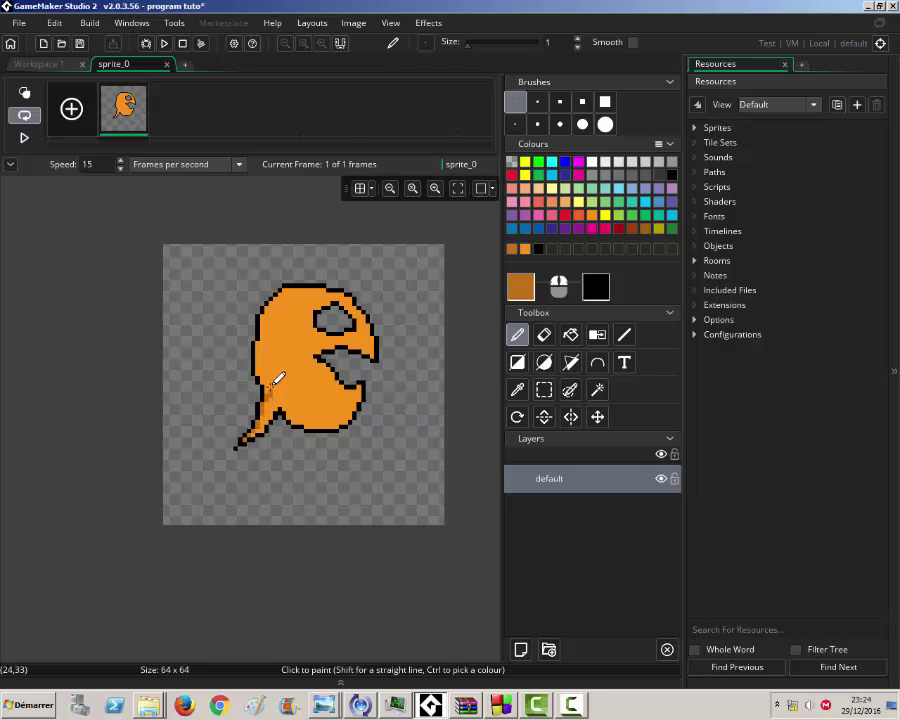
pyautogui.moveTo(266, 398); pyautogui.dragTo(266, 379)
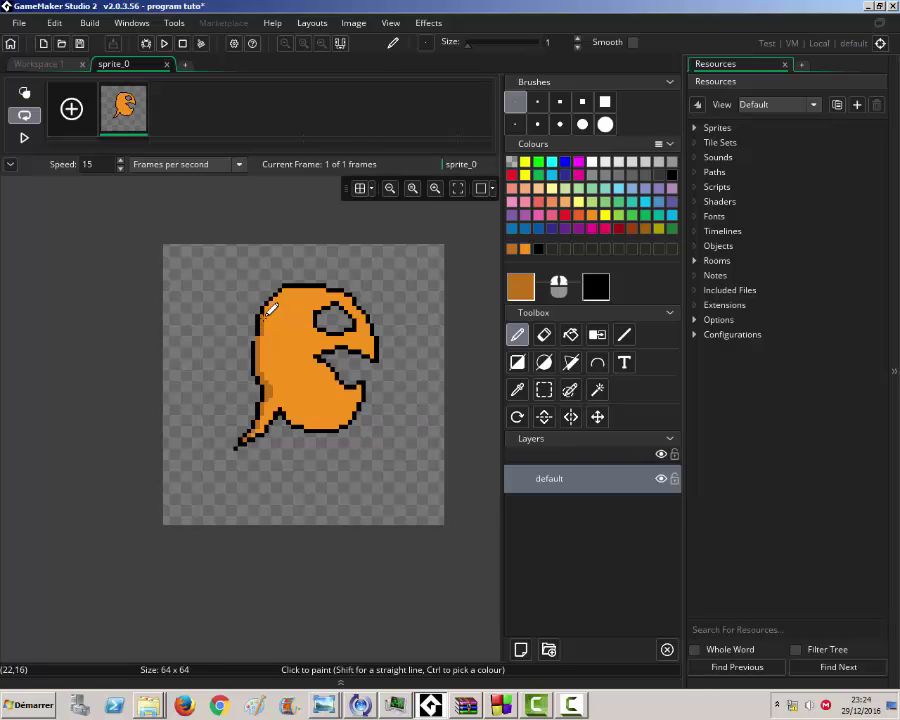
# Step: Lighten the primary colour to CE7714 and add another band of shading beside the dark edge of the back
pyautogui.click(531, 291)
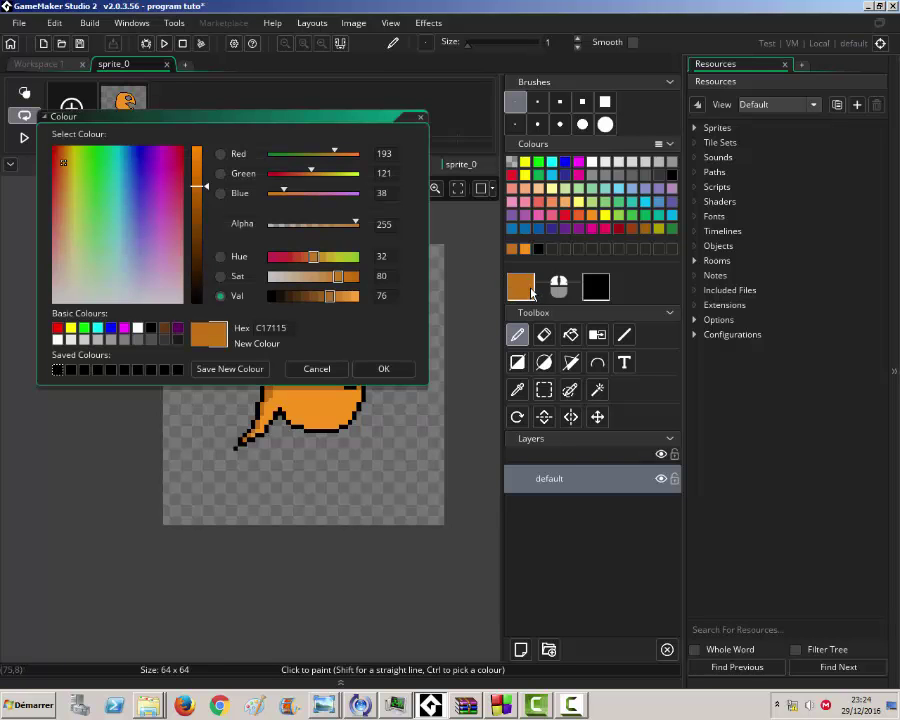
pyautogui.moveTo(201, 189); pyautogui.dragTo(201, 181)
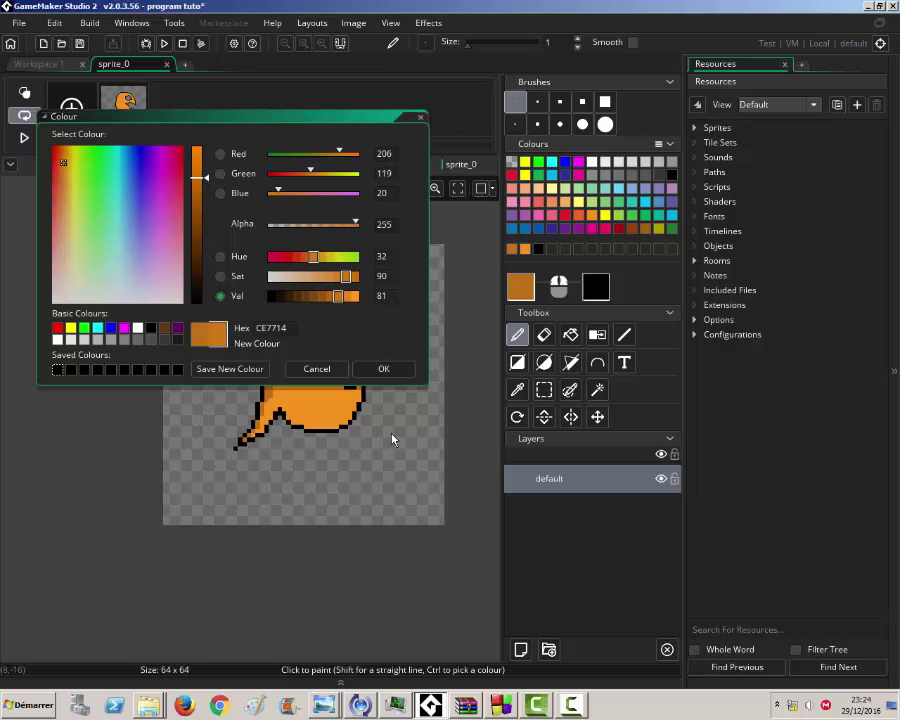
pyautogui.click(384, 369)
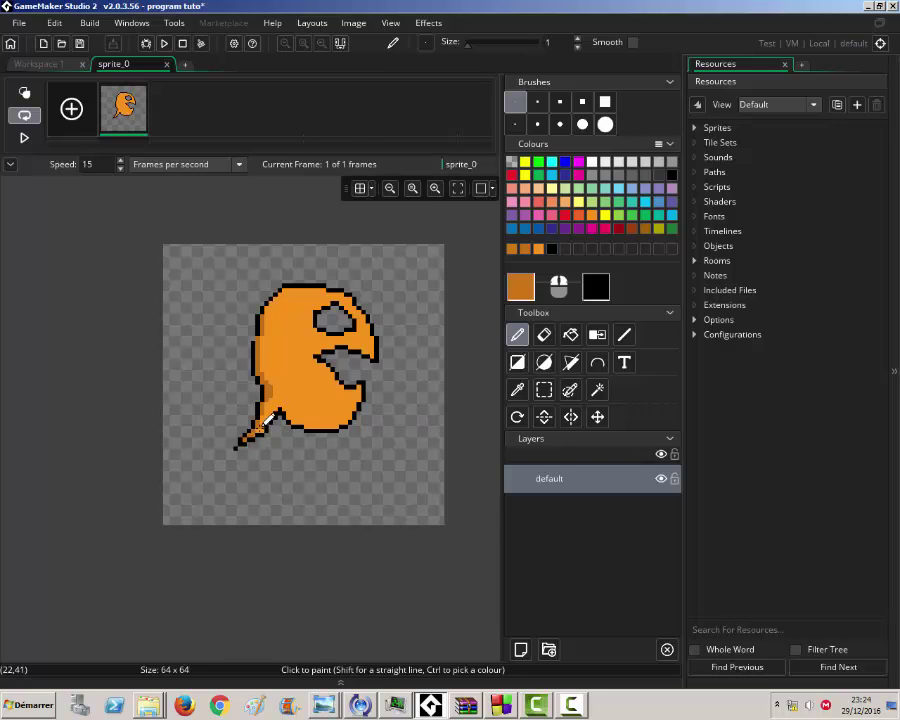
pyautogui.doubleClick(520, 287)
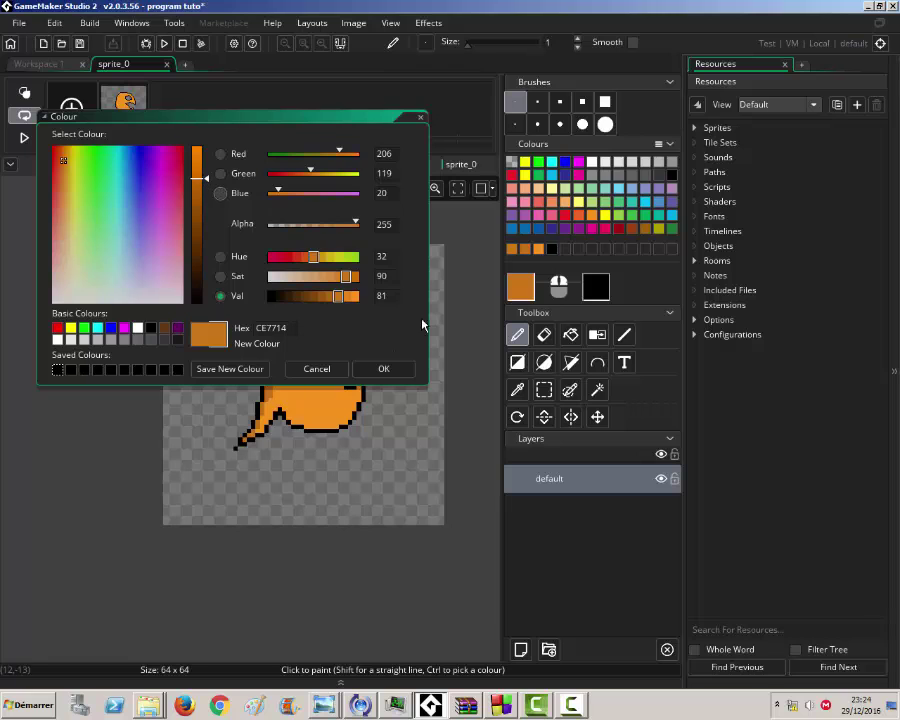
pyautogui.click(380, 369)
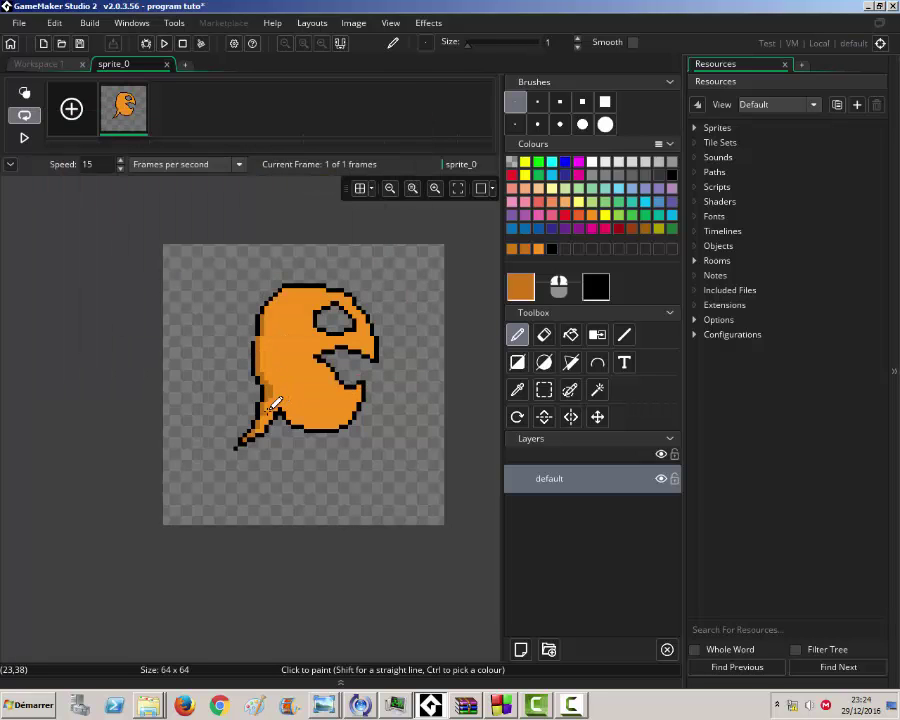
pyautogui.moveTo(266, 404); pyautogui.dragTo(266, 373)
# Step: Set the primary colour to D37613 and pencil a shading line up the back from the tail to the head
pyautogui.click(520, 287)
pyautogui.moveTo(200, 180); pyautogui.dragTo(201, 174)
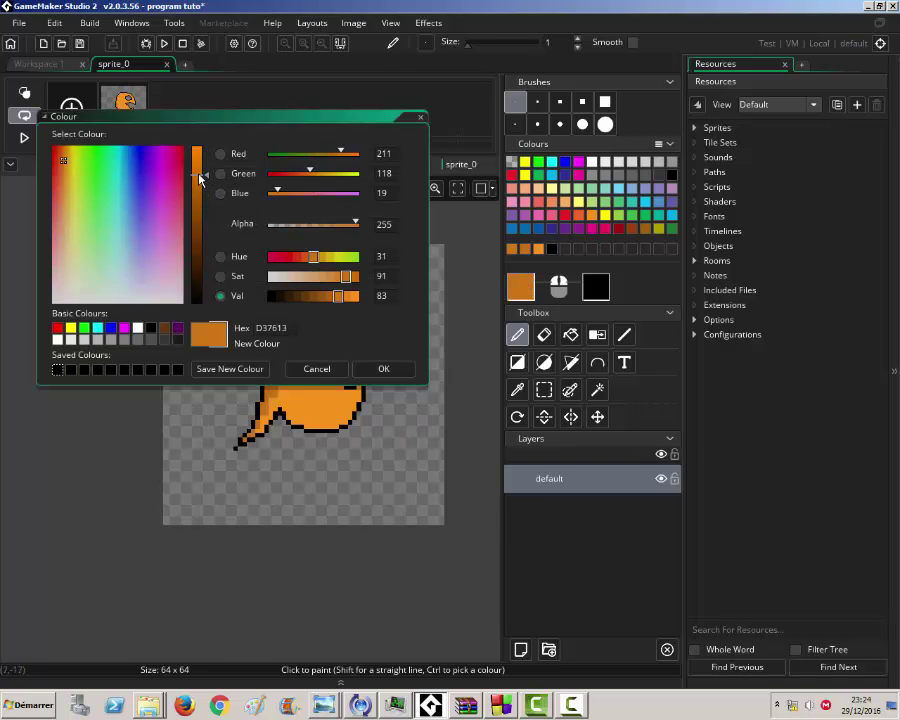
pyautogui.click(383, 369)
pyautogui.moveTo(266, 417)
pyautogui.mouseDown()
pyautogui.moveTo(276, 372)
pyautogui.moveTo(266, 330)
pyautogui.mouseUp()
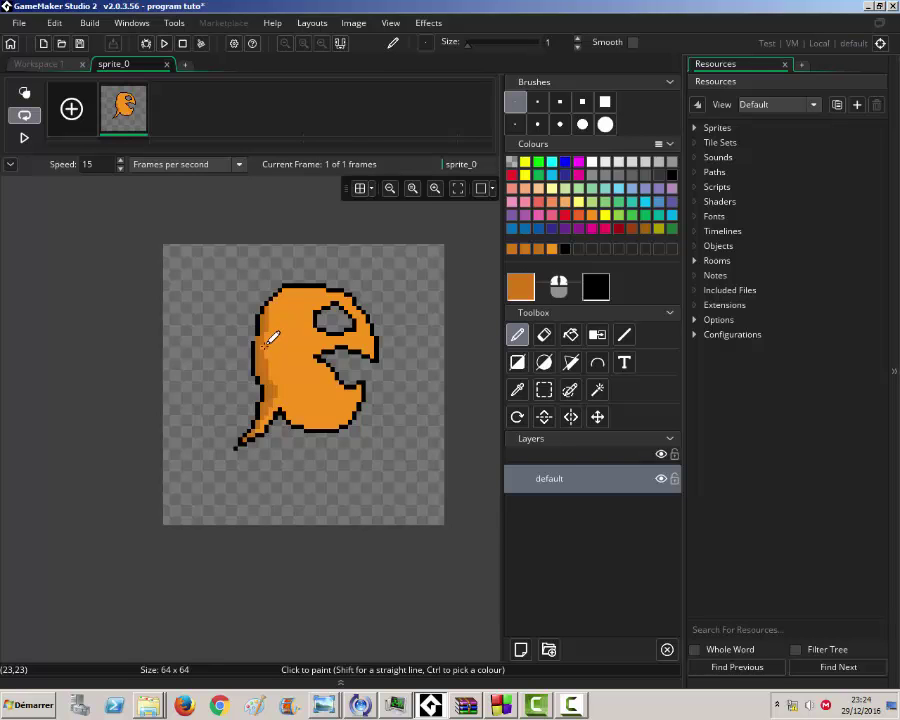
# Step: Extend the back's shading inward using the progressively lighter primary colours DB7713 and E27712
pyautogui.doubleClick(530, 292)
pyautogui.moveTo(201, 177); pyautogui.dragTo(201, 172)
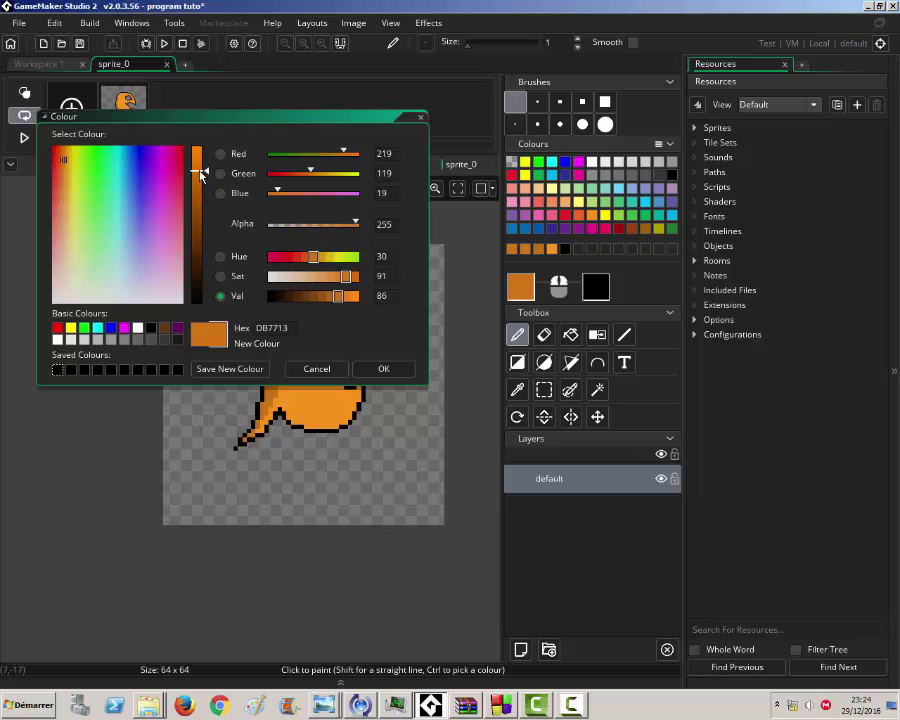
pyautogui.click(381, 368)
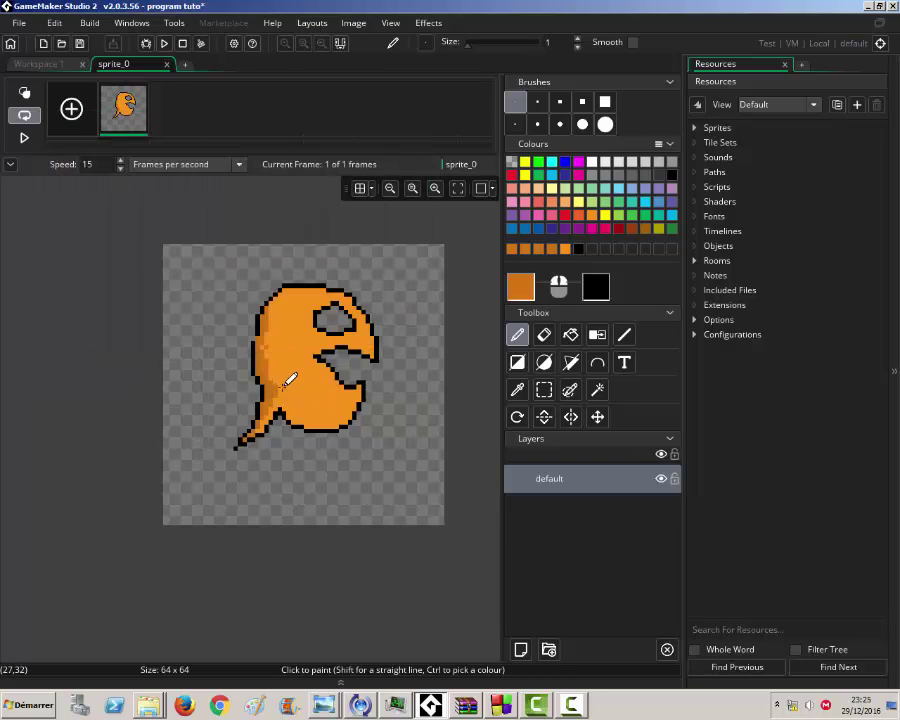
pyautogui.click(196, 167)
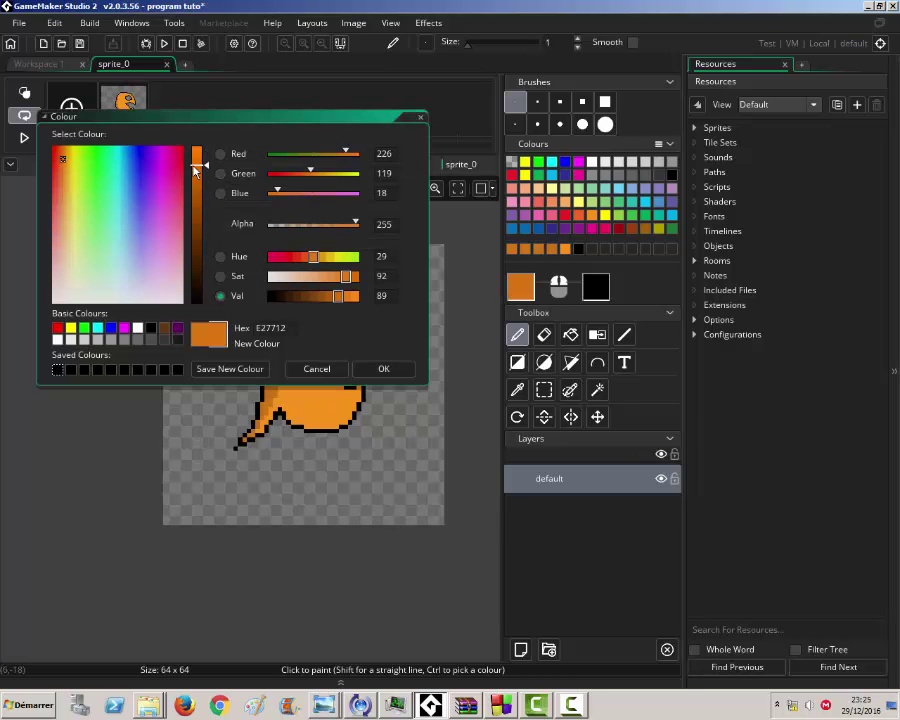
pyautogui.click(383, 368)
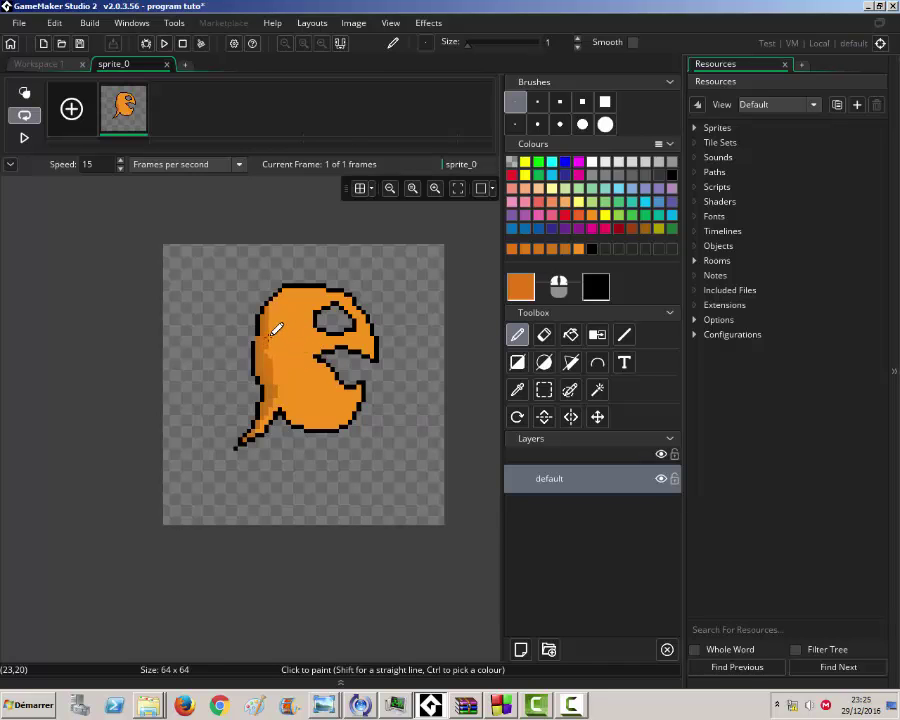
pyautogui.moveTo(276, 346)
pyautogui.mouseDown()
pyautogui.moveTo(289, 360)
pyautogui.moveTo(280, 371)
pyautogui.mouseUp()
# Step: Set the primary colour to EA7910, pencil shading along the inner side of the back, and undo the last stroke
pyautogui.click(522, 294)
pyautogui.moveTo(205, 168); pyautogui.dragTo(206, 164)
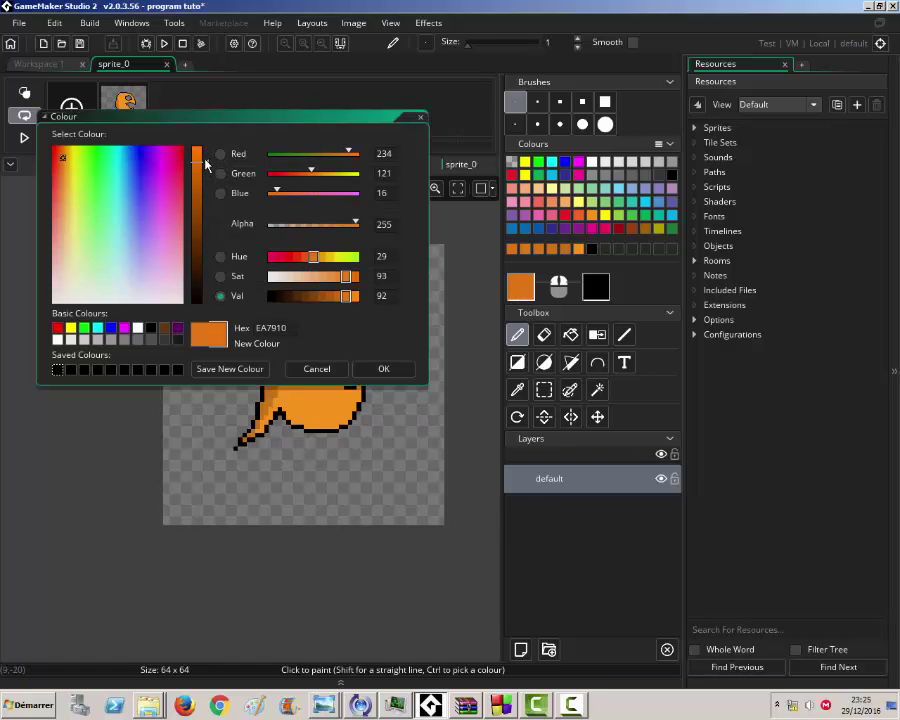
pyautogui.click(378, 369)
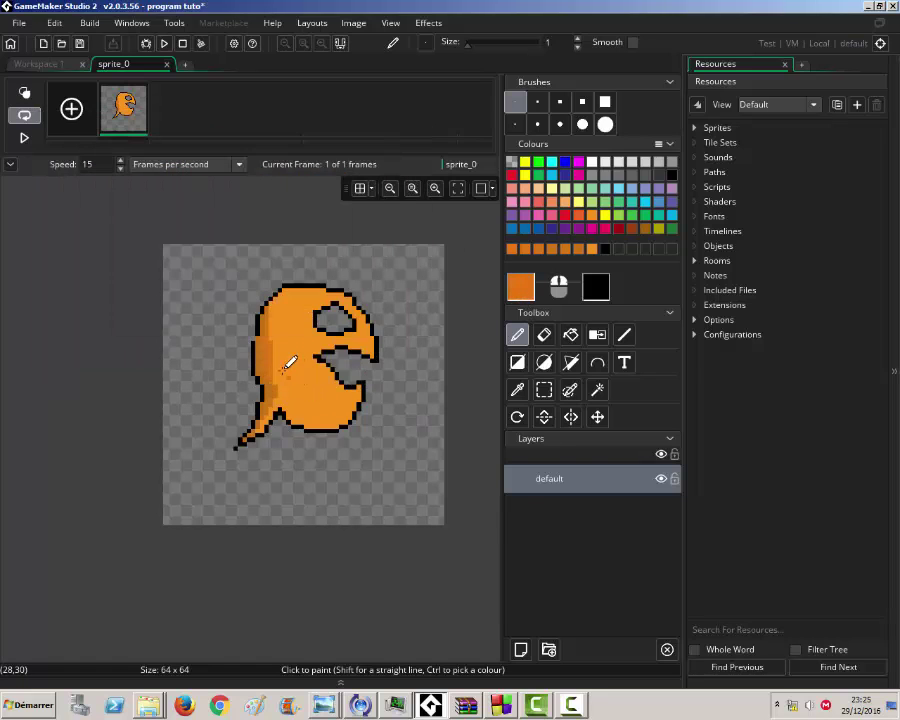
pyautogui.moveTo(283, 374)
pyautogui.mouseDown()
pyautogui.moveTo(288, 313)
pyautogui.moveTo(280, 328)
pyautogui.moveTo(268, 323)
pyautogui.moveTo(268, 310)
pyautogui.mouseUp()
pyautogui.hotkey('ctrl', 'z')
# Step: Lighten the primary colour in two stages up to FC780C and blend the inner edge of the back's shading into the body
pyautogui.click(527, 291)
pyautogui.moveTo(196, 164); pyautogui.dragTo(197, 154)
pyautogui.click(385, 369)
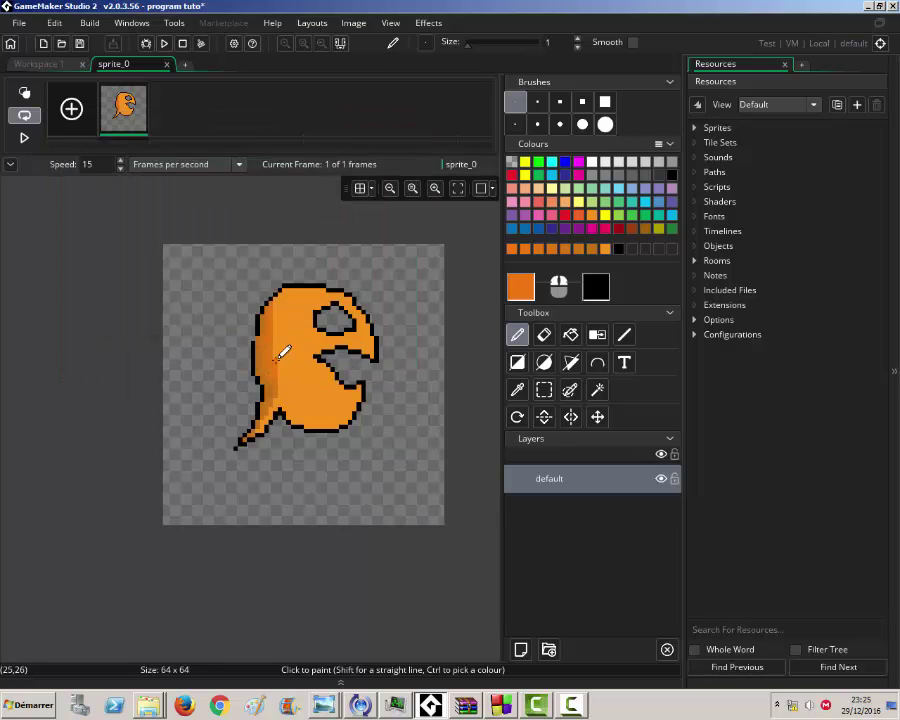
pyautogui.click(521, 294)
pyautogui.moveTo(198, 156); pyautogui.dragTo(199, 152)
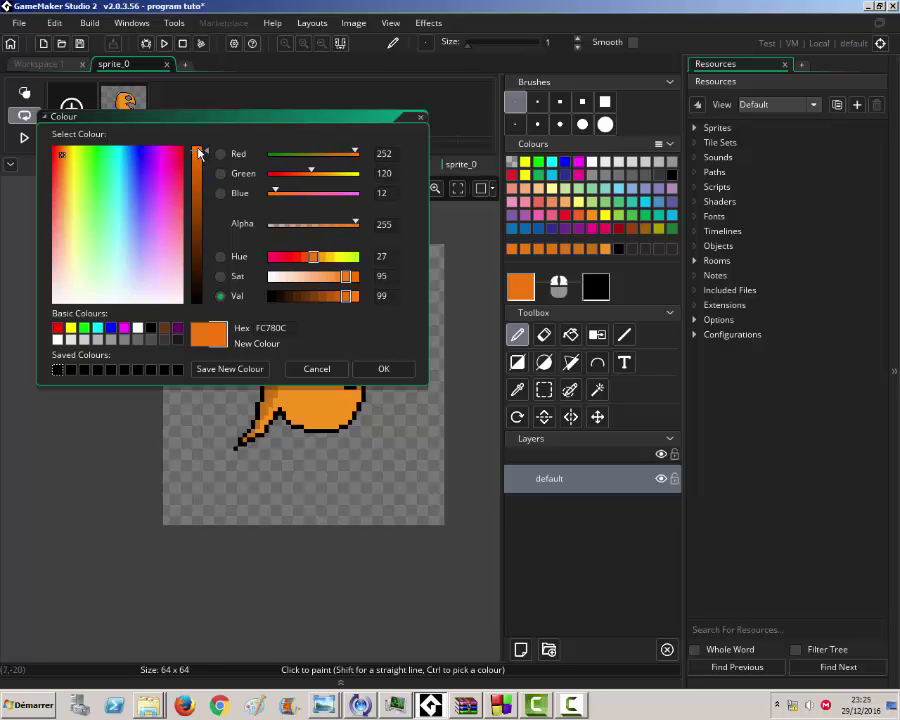
pyautogui.click(383, 368)
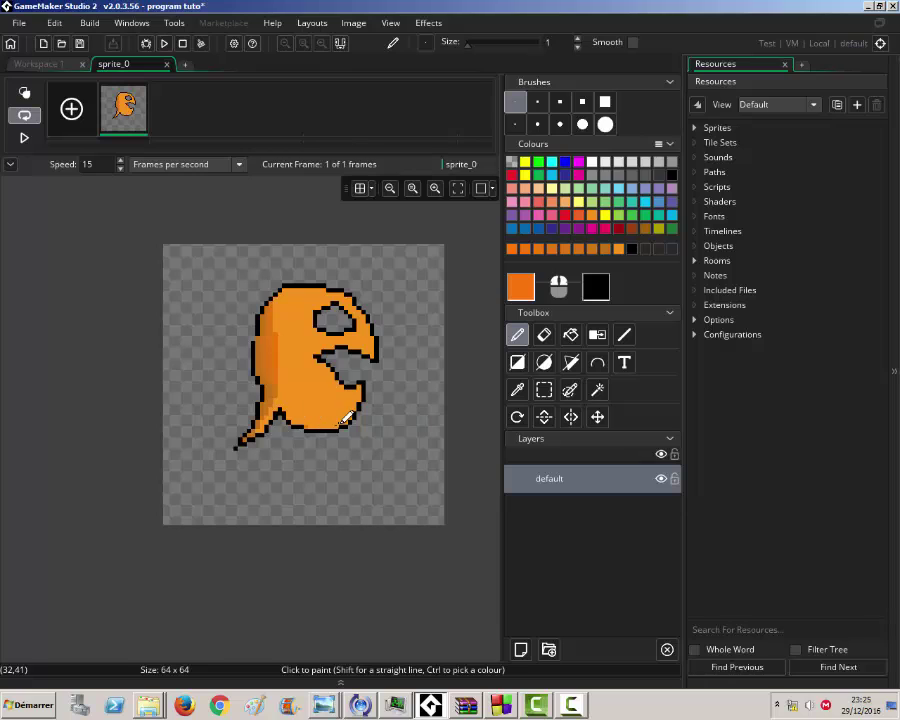
# Step: Darken the body's base orange to D87E17 as the primary colour and shade the underside of the lower jaw
pyautogui.click(618, 249)
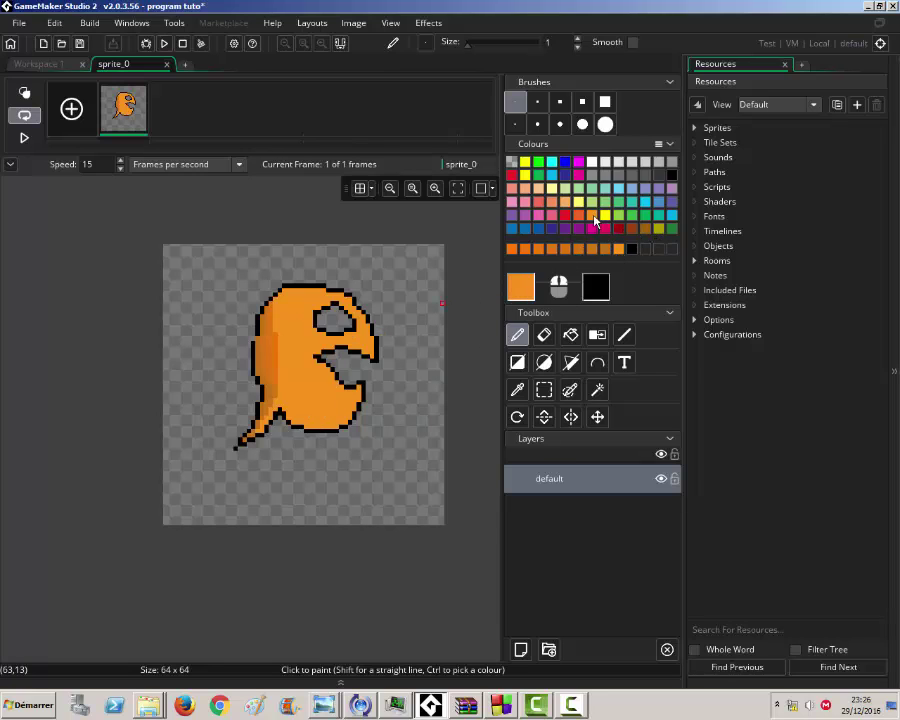
pyautogui.click(522, 289)
pyautogui.moveTo(196, 157); pyautogui.dragTo(197, 180)
pyautogui.click(404, 375)
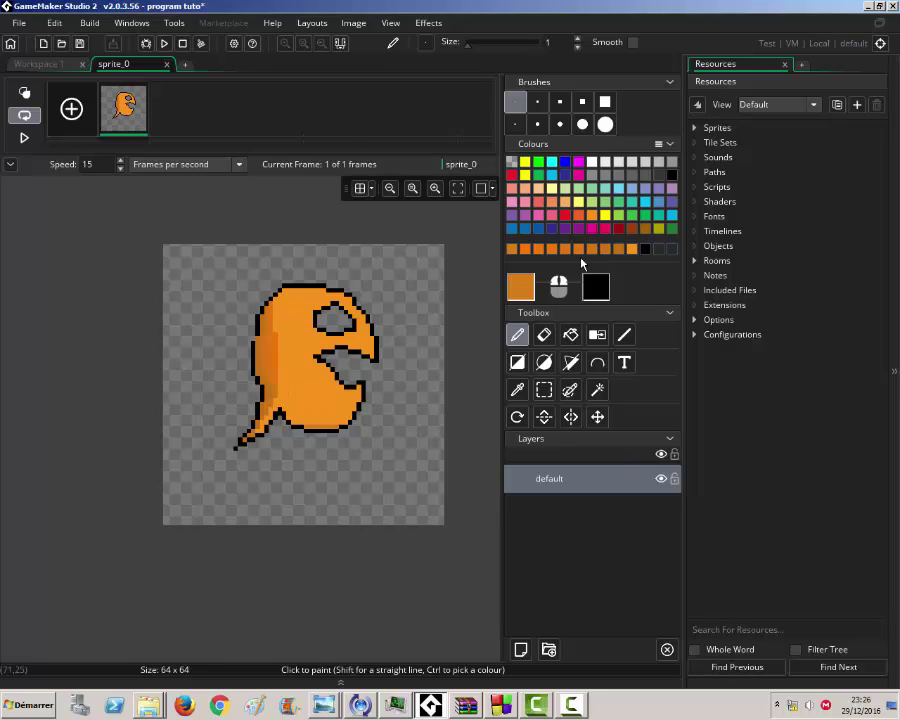
# Step: Extend the shading under the lower jaw using the progressively lighter primary colours DB7F15 and E28214
pyautogui.click(528, 290)
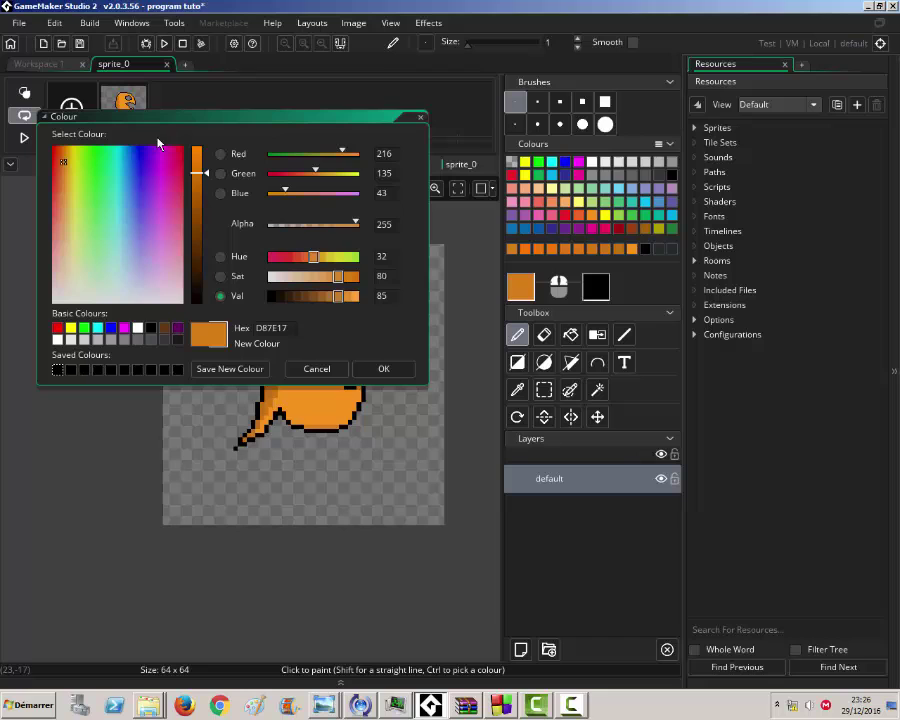
pyautogui.click(199, 176)
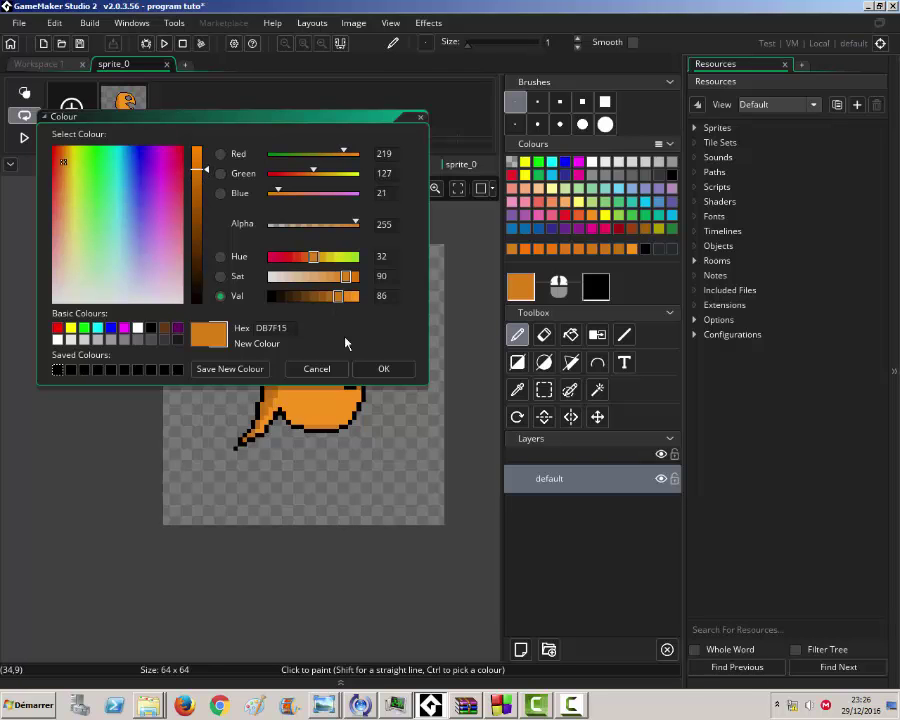
pyautogui.click(367, 368)
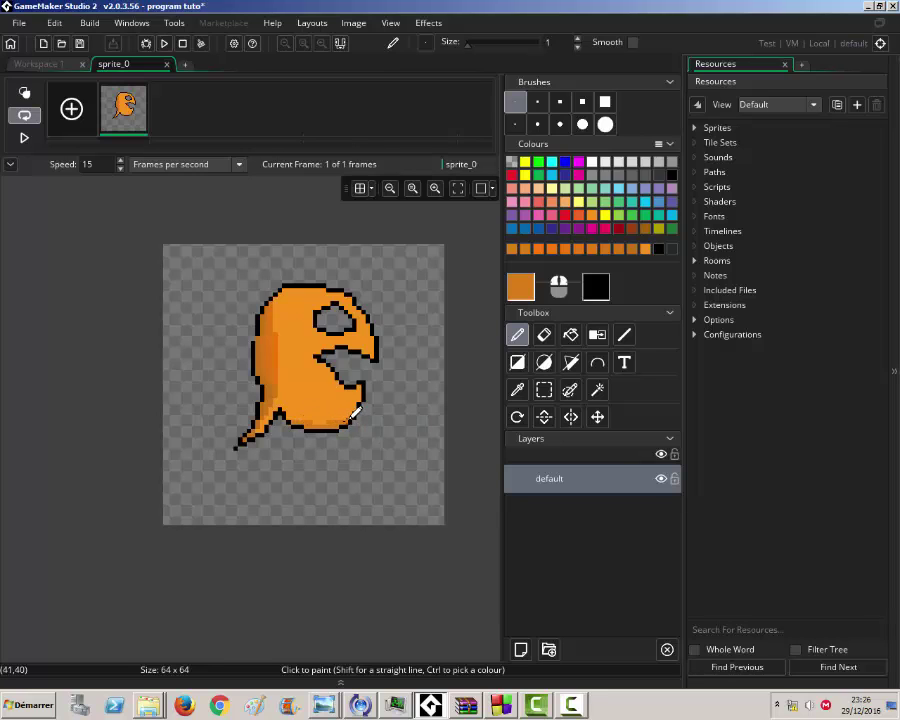
pyautogui.click(519, 290)
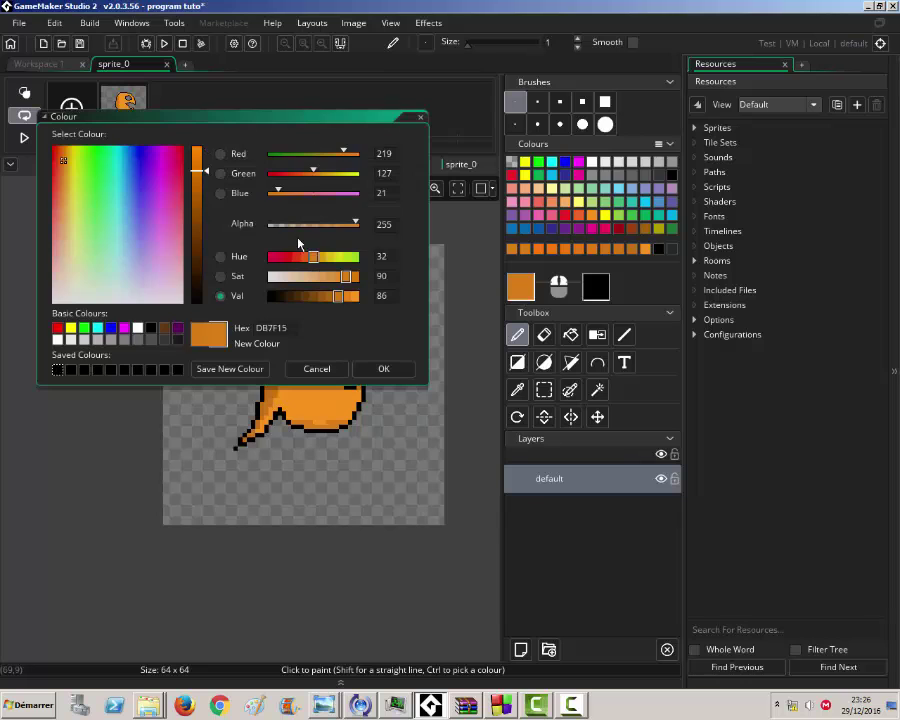
pyautogui.click(202, 169)
pyautogui.moveTo(202, 171); pyautogui.dragTo(202, 165)
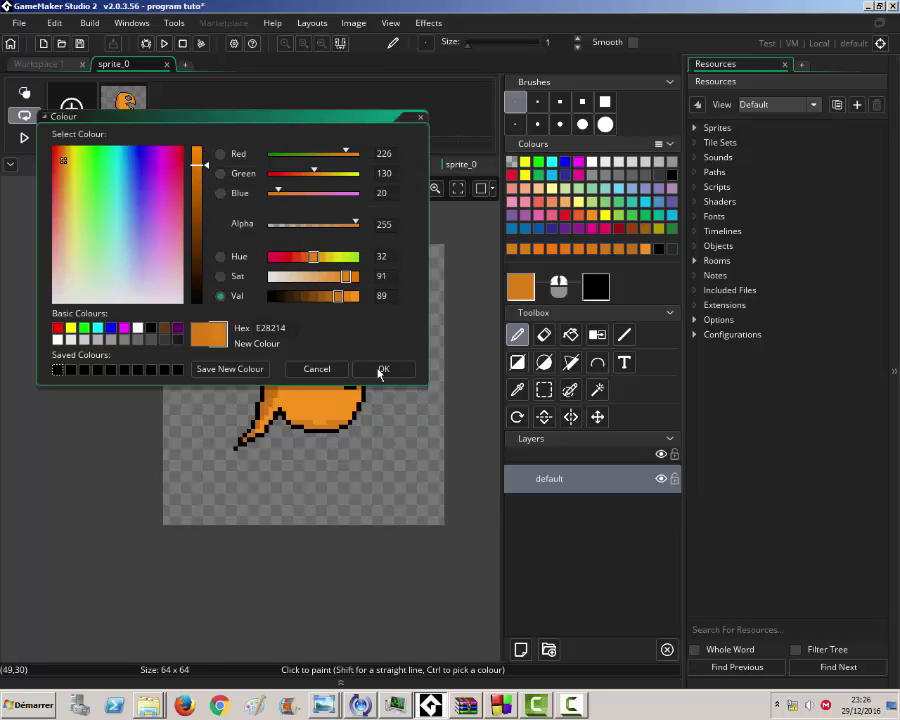
pyautogui.click(382, 369)
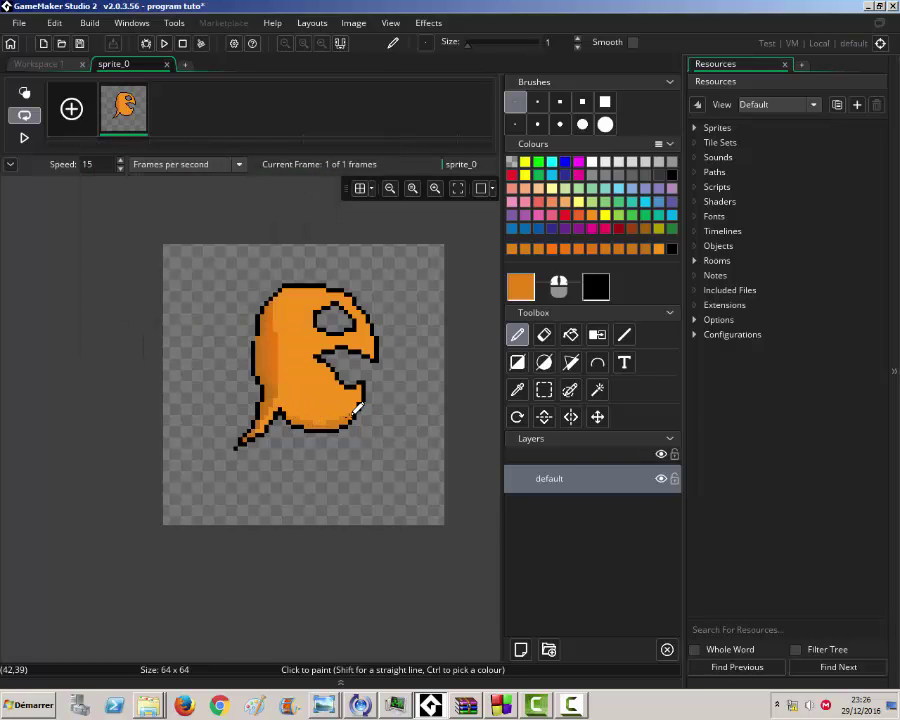
# Step: Lighten the primary colour to a brighter orange and blend the lower jaw's shading into the body
pyautogui.click(520, 290)
pyautogui.moveTo(200, 166); pyautogui.dragTo(199, 150)
pyautogui.click(378, 369)
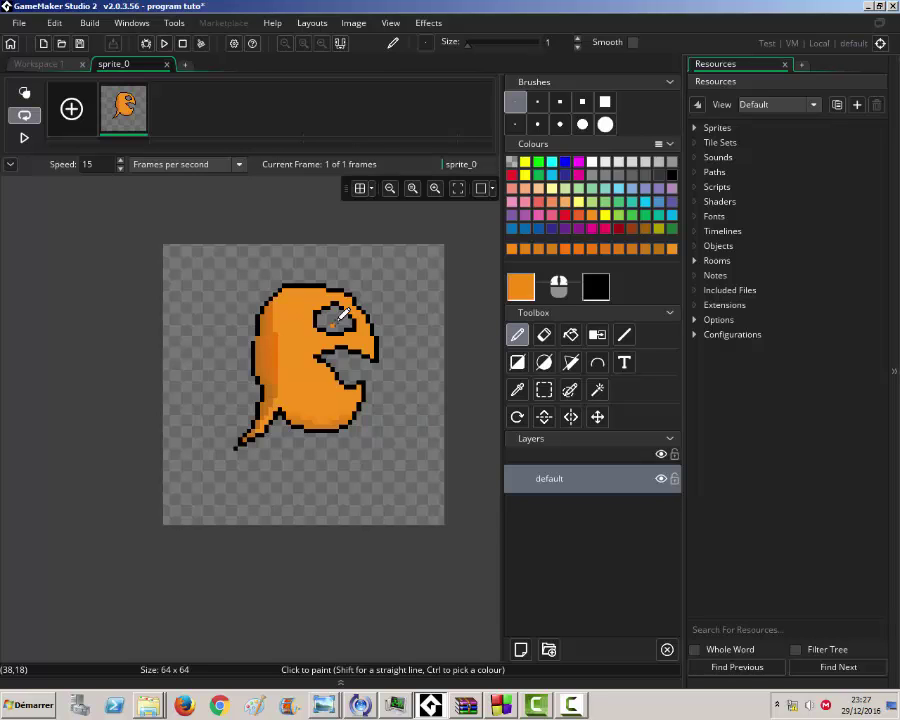
# Step: Fill the creature's eye with the light blue 6DD0F7
pyautogui.click(621, 190)
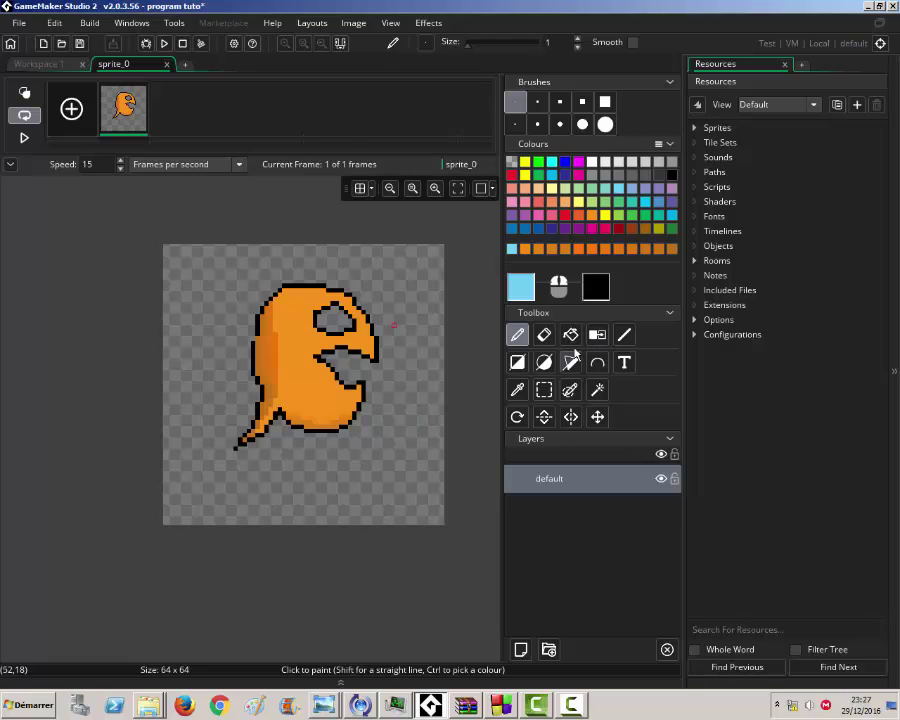
pyautogui.press('f')
pyautogui.click(340, 318)
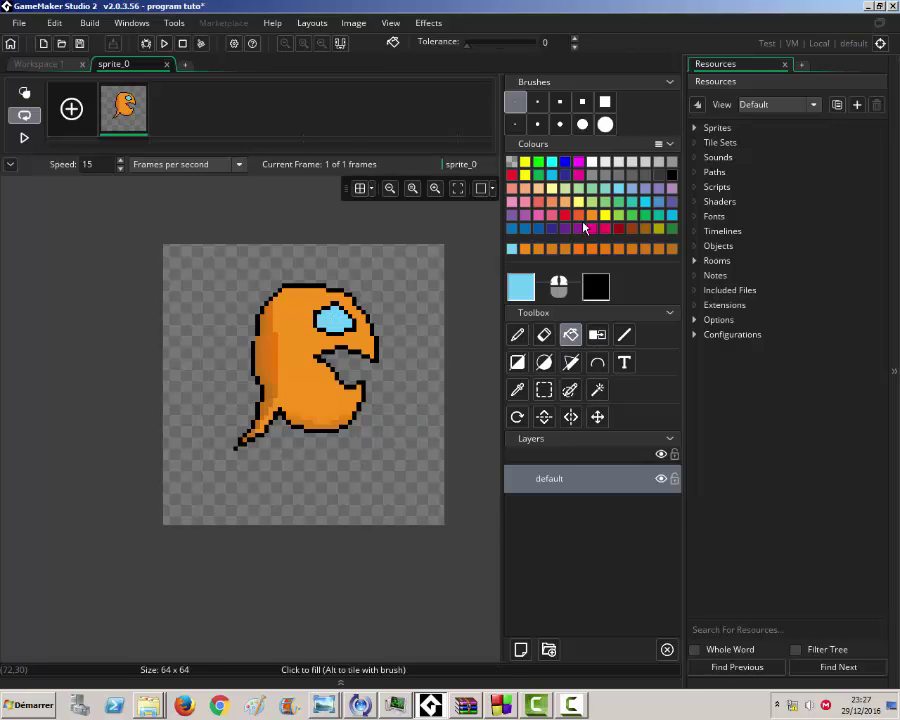
# Step: Darken the primary colour to a deeper blue, pencil shading inside the eye, and undo the last stroke
pyautogui.click(518, 336)
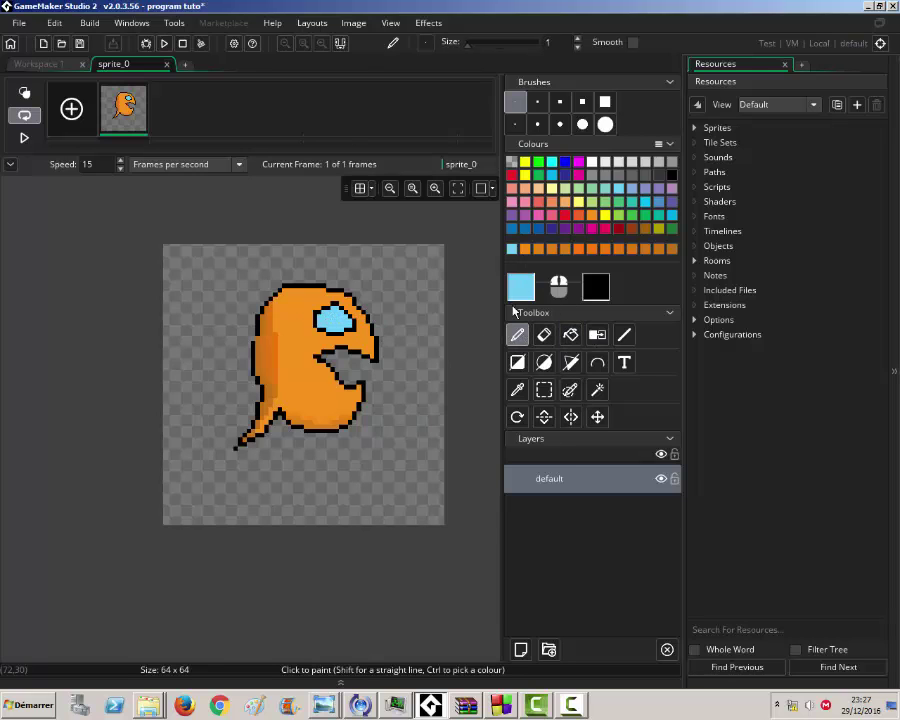
pyautogui.click(521, 290)
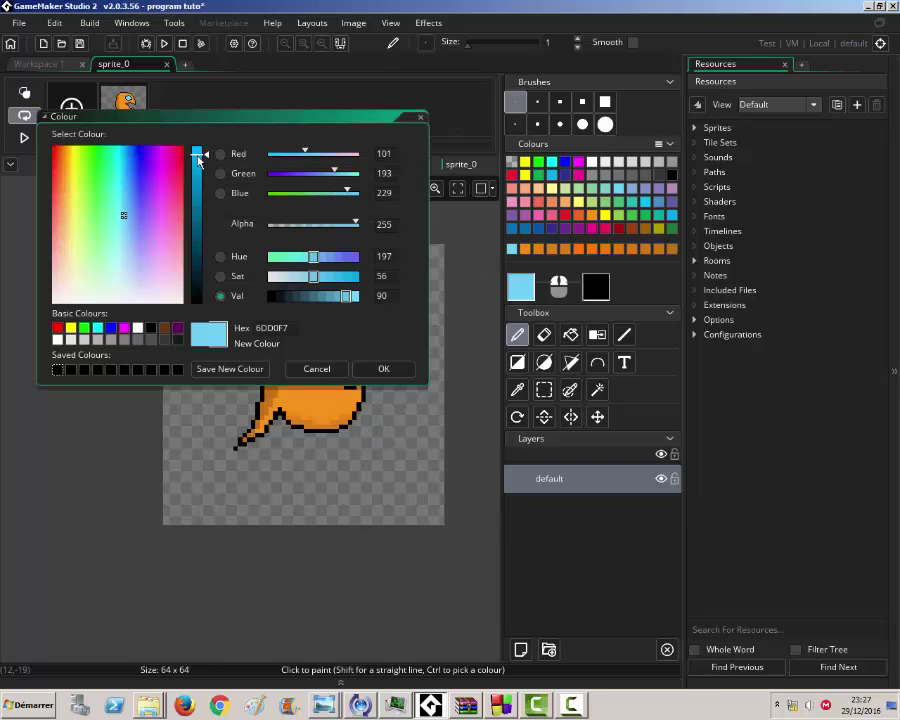
pyautogui.click(196, 178)
pyautogui.click(380, 368)
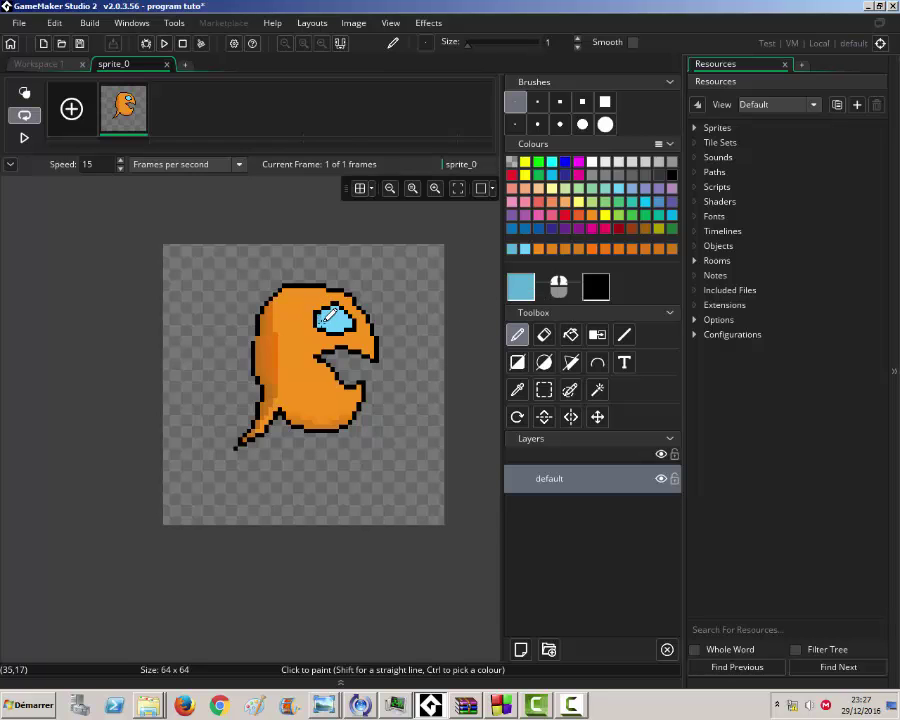
pyautogui.click(55, 23)
pyautogui.click(70, 40)
# Step: Pencil a white highlight in the eye and soften it with light grey
pyautogui.click(594, 162)
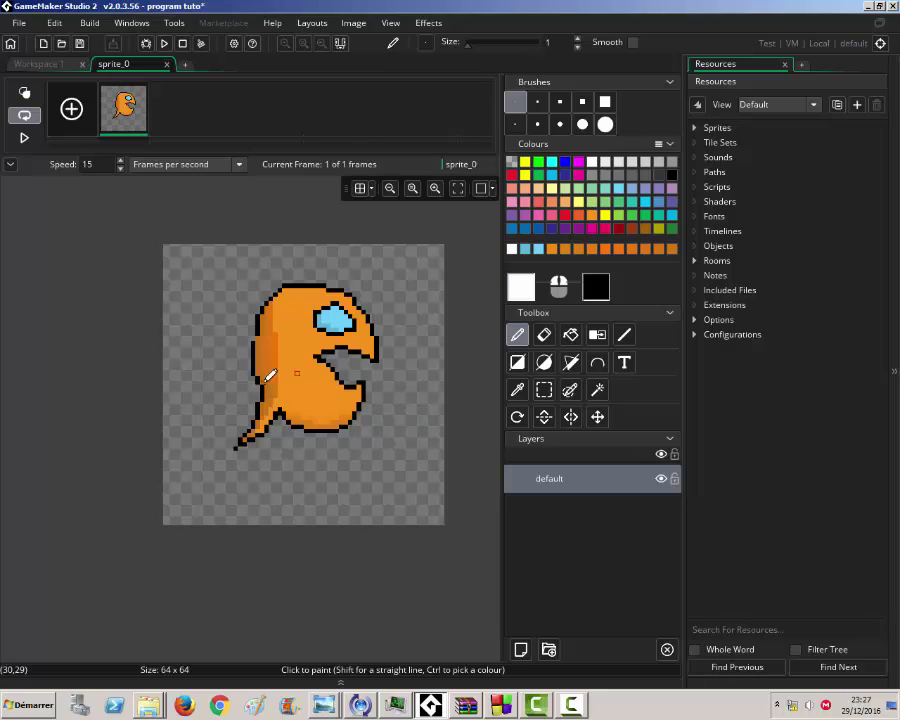
pyautogui.click(346, 311)
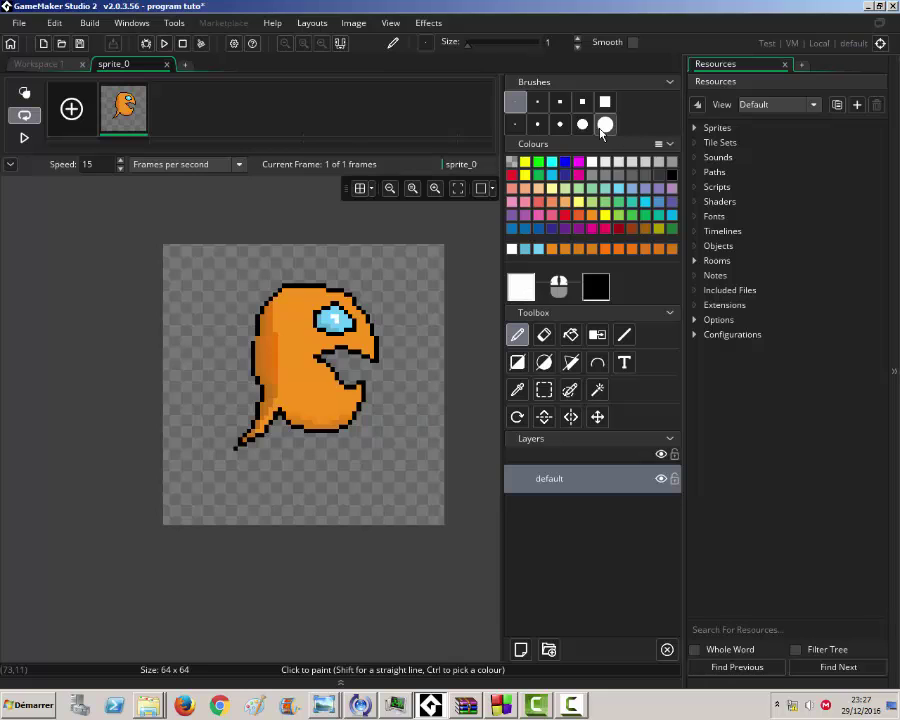
pyautogui.click(635, 161)
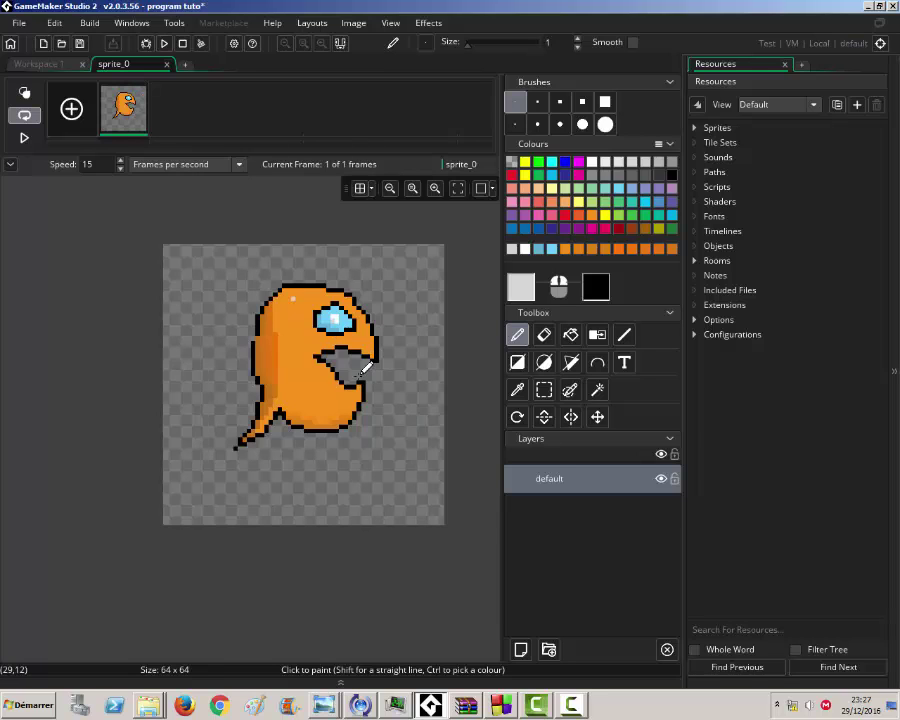
# Step: Pencil a small red tongue in the open mouth and shade it with dark red
pyautogui.moveTo(372, 352); pyautogui.dragTo(340, 356)
pyautogui.click(512, 175)
pyautogui.click(353, 355)
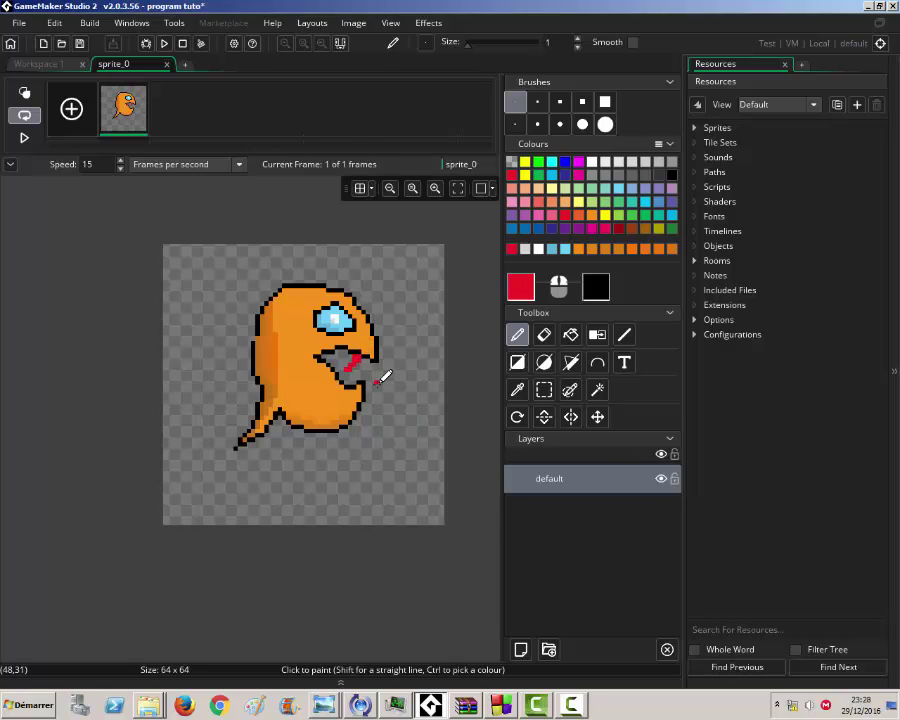
pyautogui.click(619, 229)
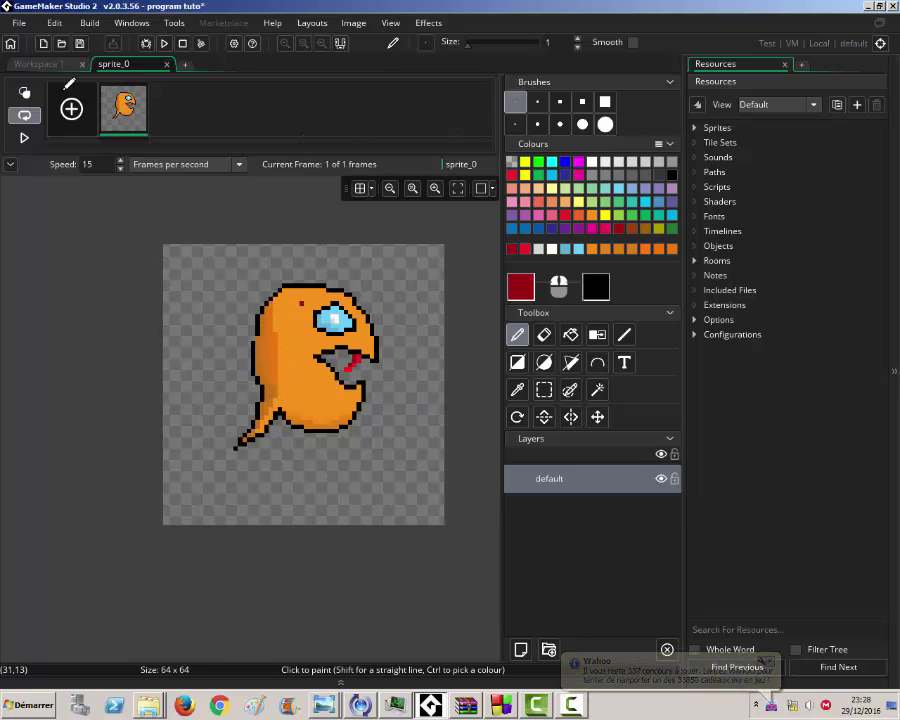
# Step: Close the image editor and the properties window of sprite_0
pyautogui.click(167, 64)
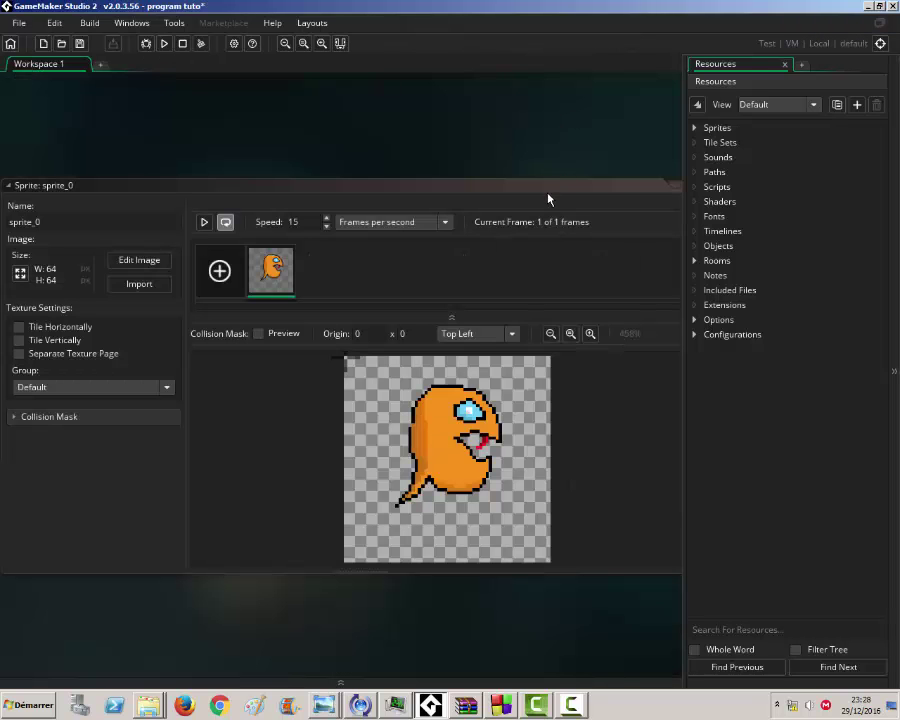
pyautogui.moveTo(548, 200); pyautogui.dragTo(396, 190)
pyautogui.click(577, 182)
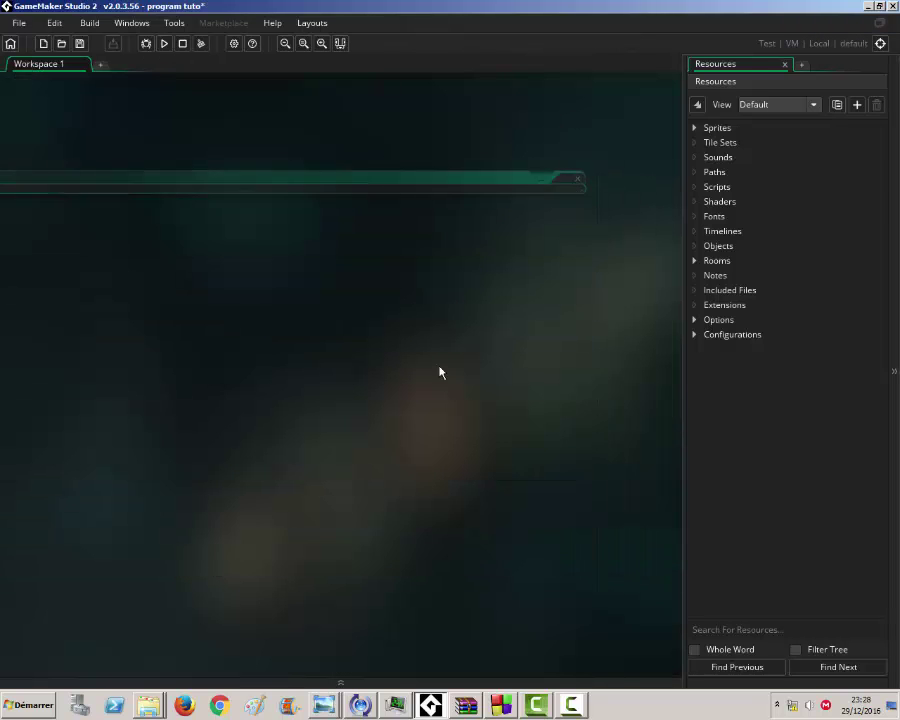
# Step: Create a second sprite in the Sprites resources and open its blank frame for image editing
pyautogui.click(694, 129)
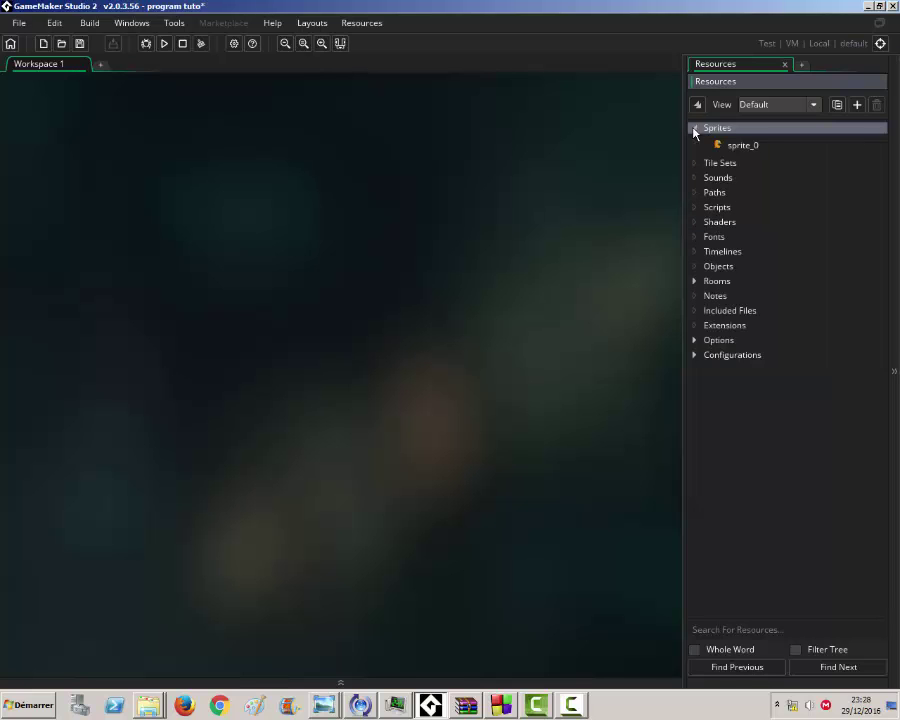
pyautogui.rightClick(703, 135)
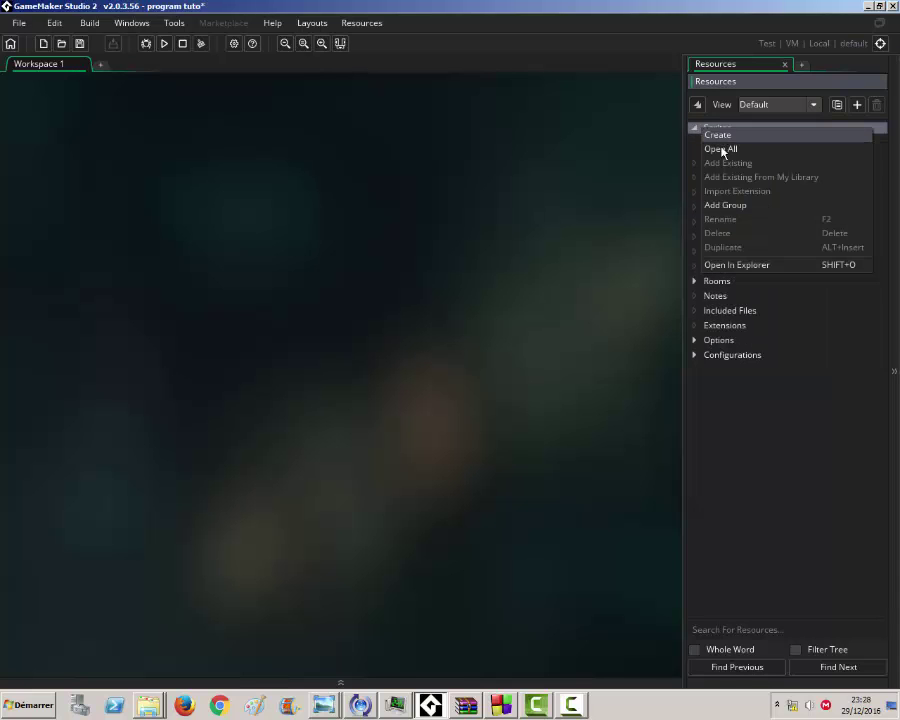
pyautogui.click(722, 137)
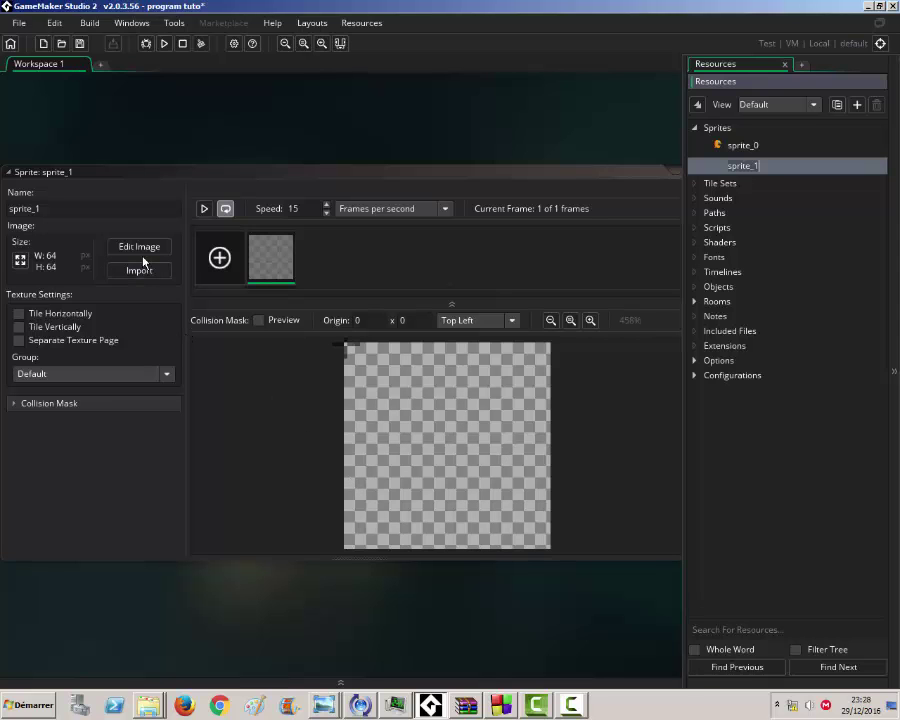
pyautogui.doubleClick(280, 255)
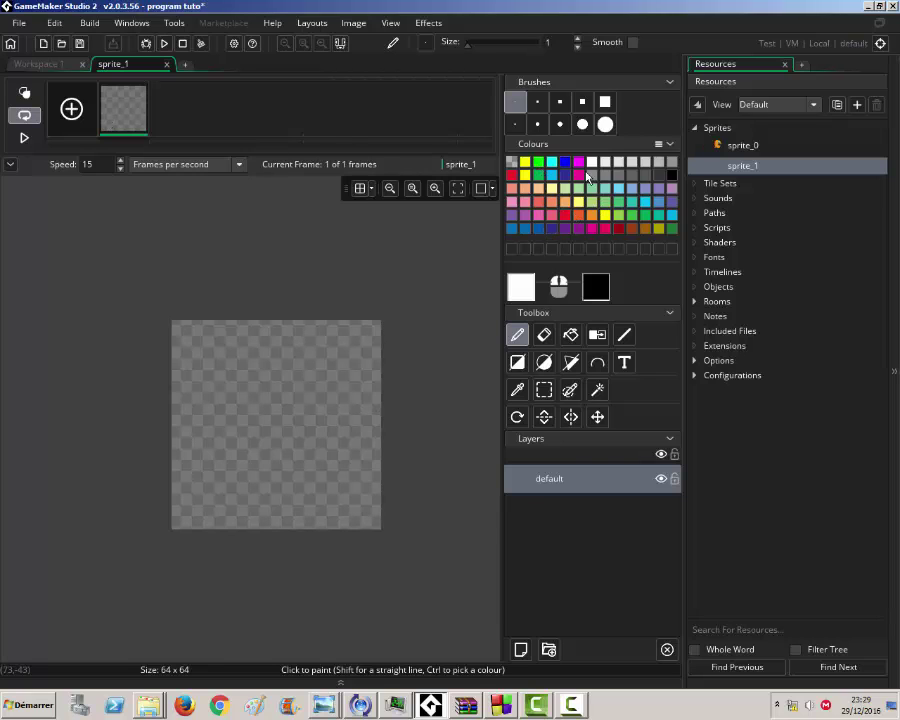
# Step: Pencil two uneven dark grey 363636 lines across the canvas and fill the band between them with the same colour
pyautogui.click(660, 176)
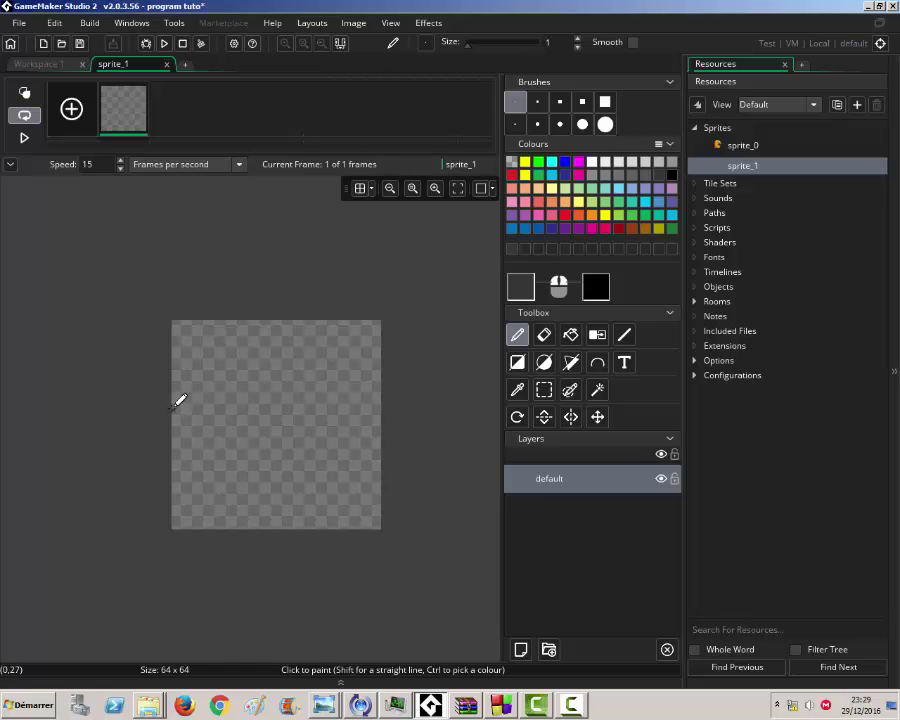
pyautogui.moveTo(175, 397)
pyautogui.mouseDown()
pyautogui.moveTo(337, 393)
pyautogui.moveTo(392, 411)
pyautogui.mouseUp()
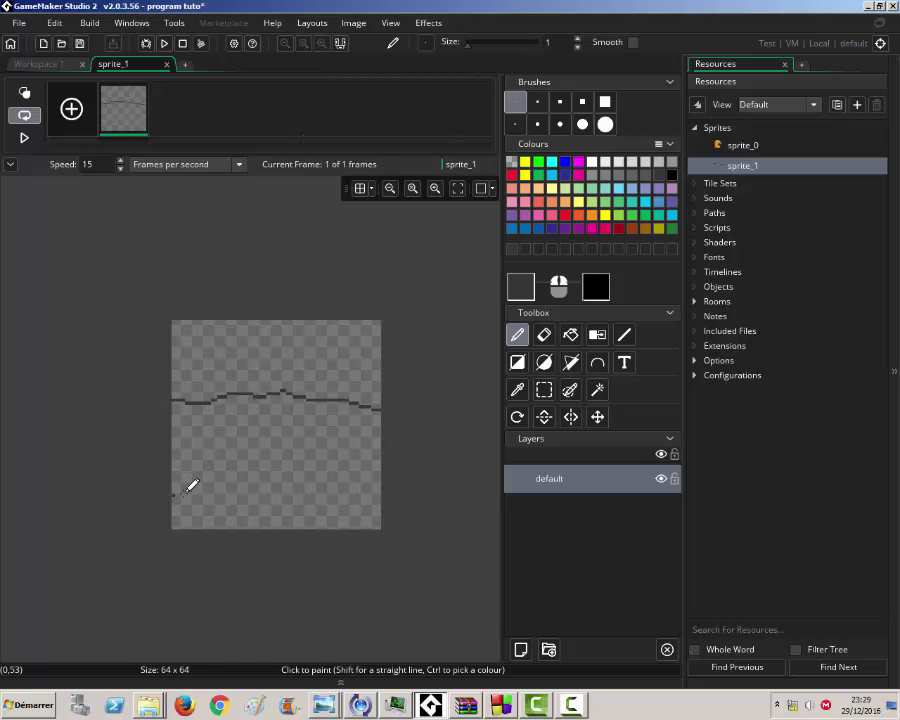
pyautogui.moveTo(174, 493); pyautogui.dragTo(384, 484)
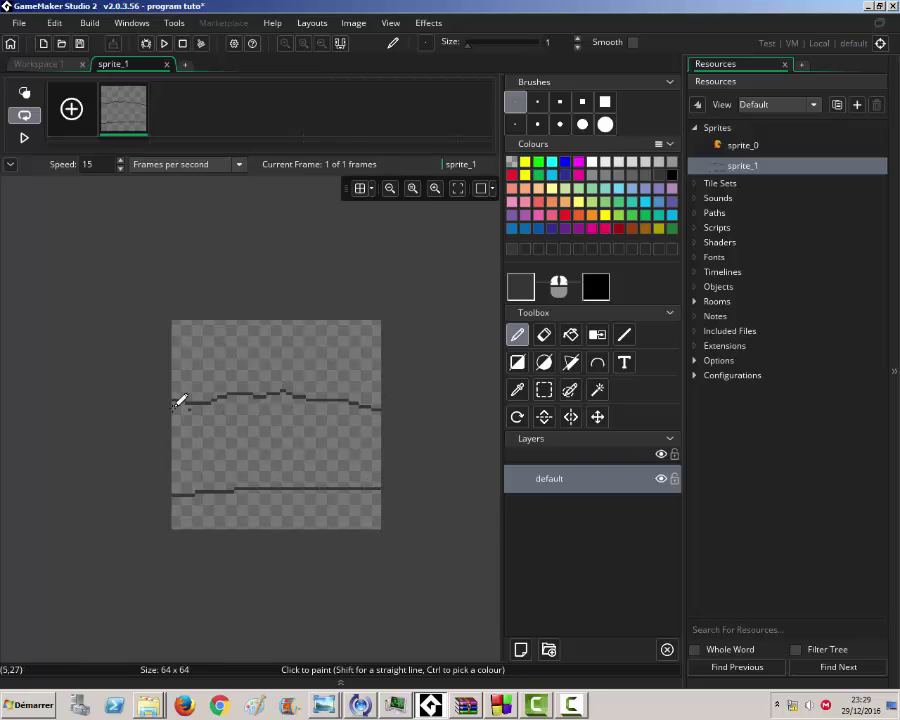
pyautogui.click(378, 406)
pyautogui.click(379, 492)
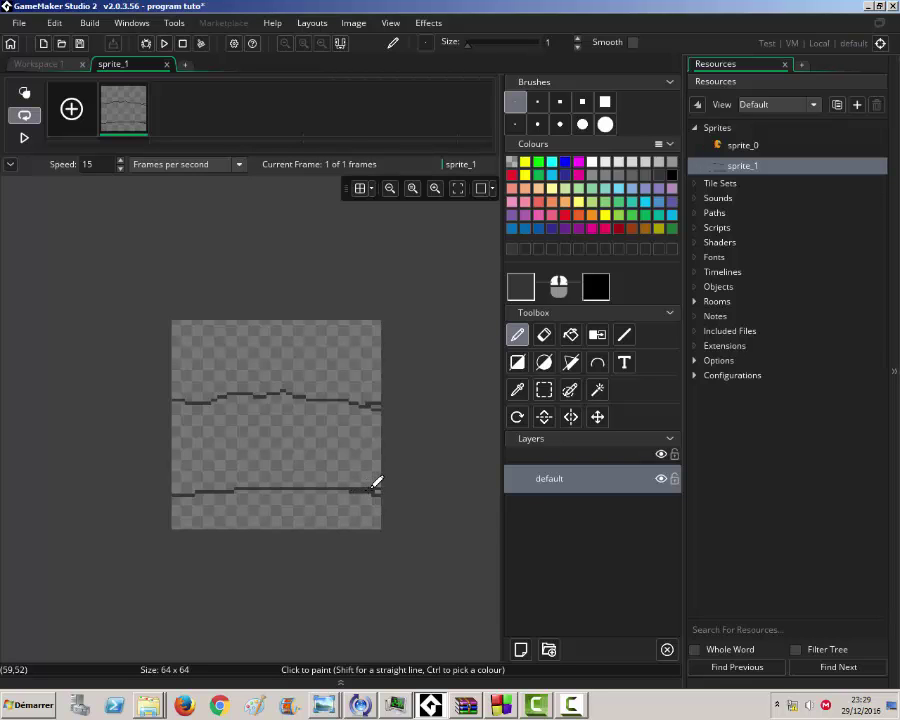
pyautogui.click(570, 334)
pyautogui.click(283, 437)
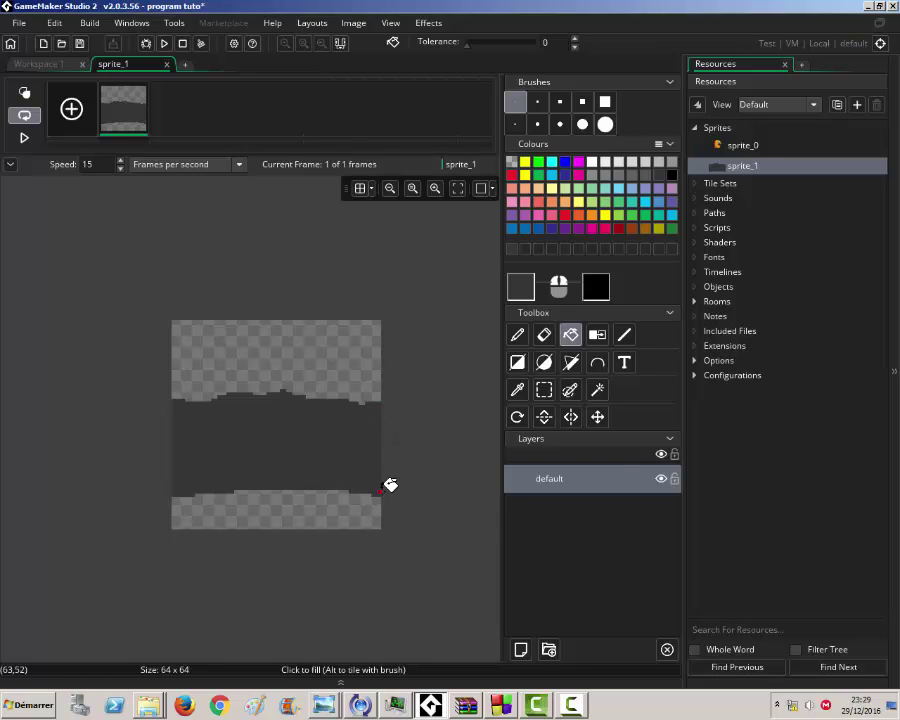
# Step: Activate the Pencil tool and set its drawing colour to grey 7F7F7F with an alpha of 79
pyautogui.click(517, 335)
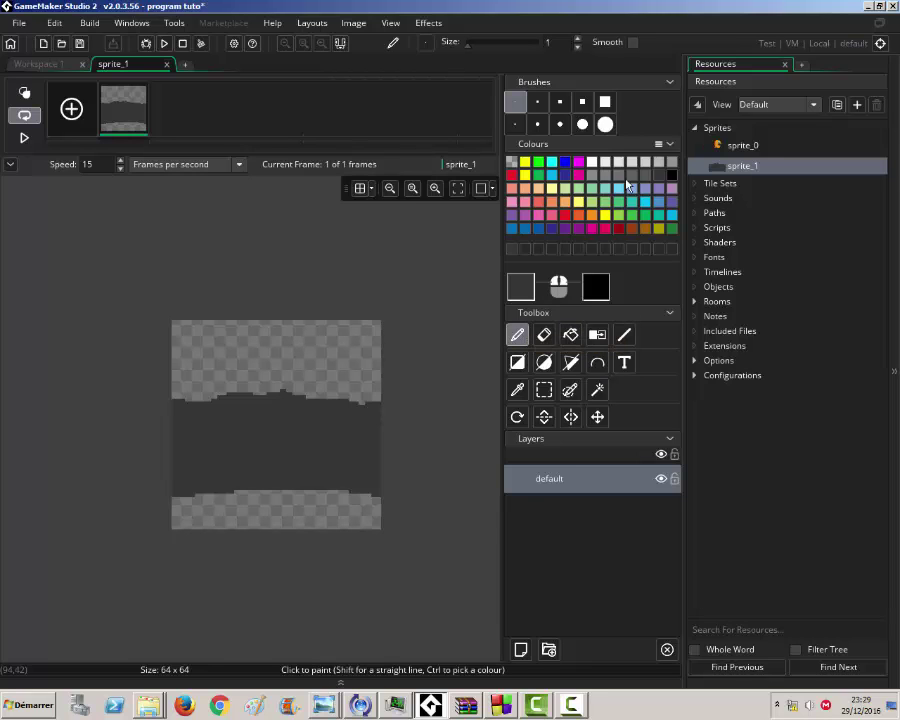
pyautogui.click(520, 289)
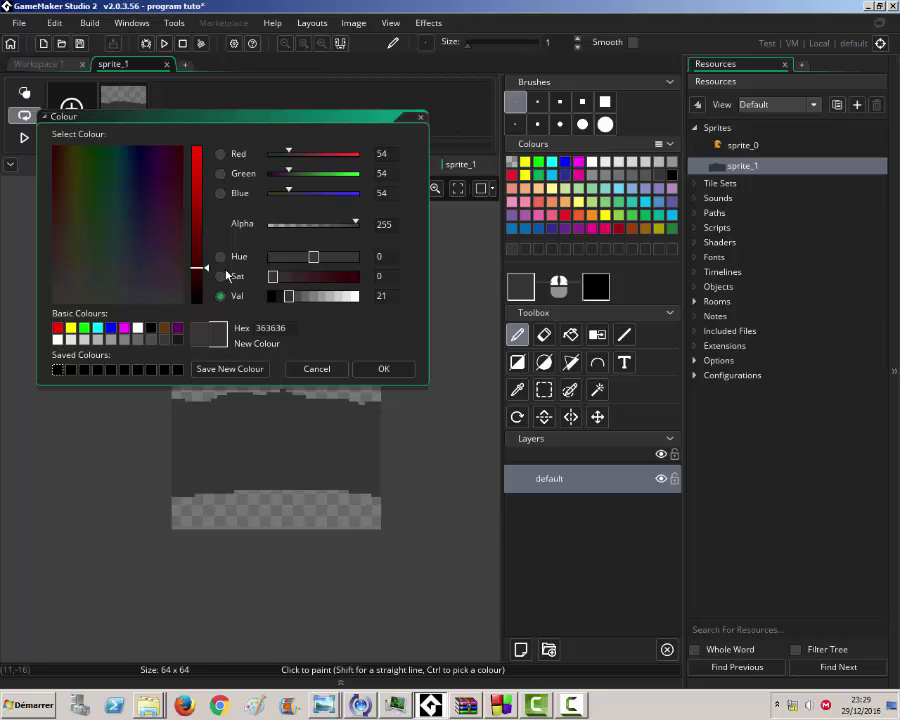
pyautogui.click(300, 297)
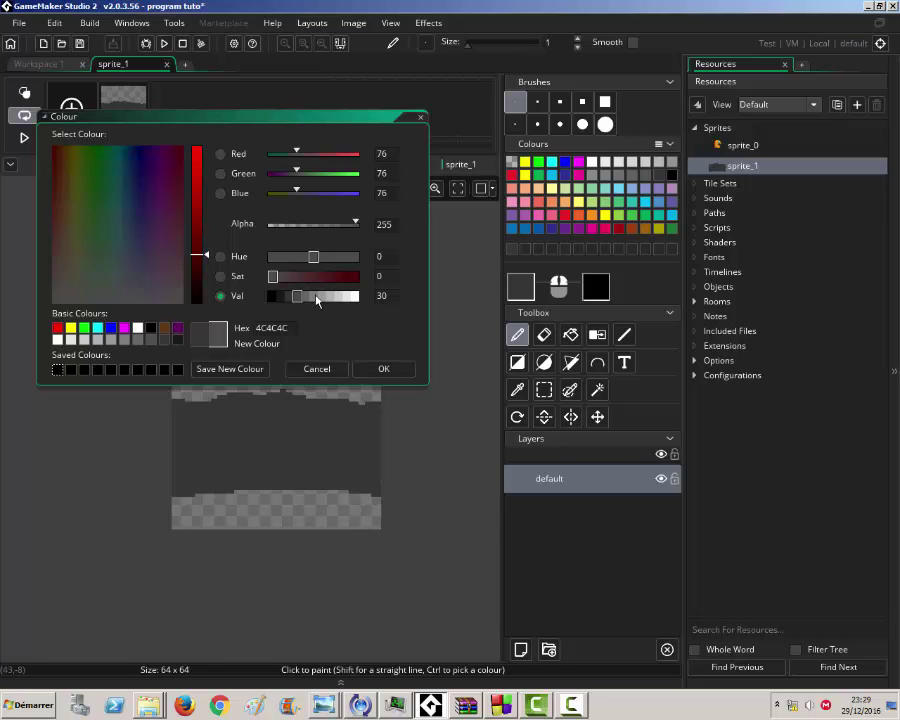
pyautogui.click(312, 297)
pyautogui.click(378, 369)
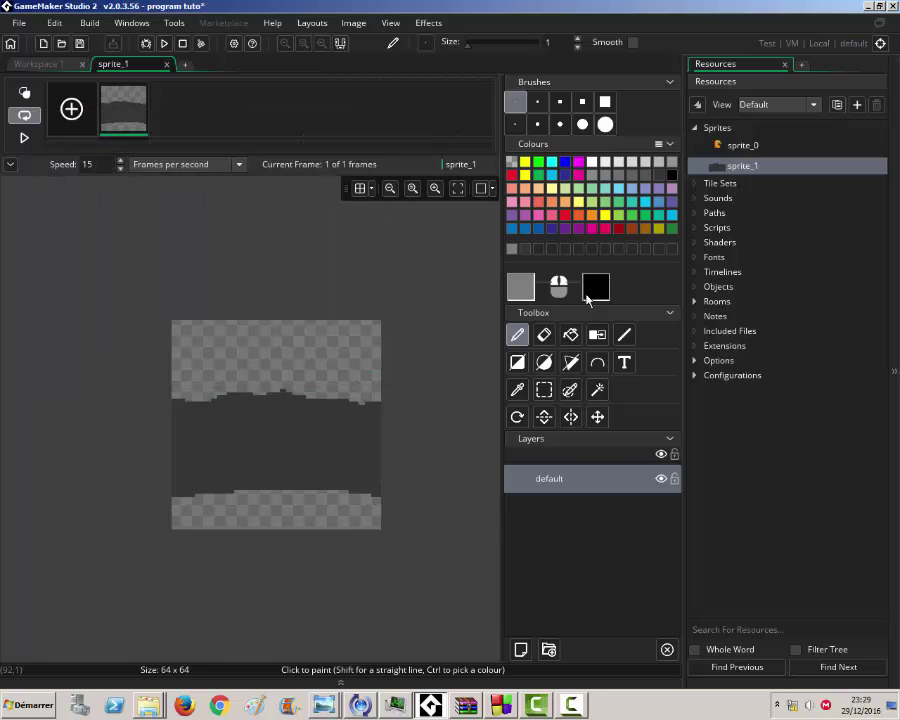
pyautogui.click(520, 288)
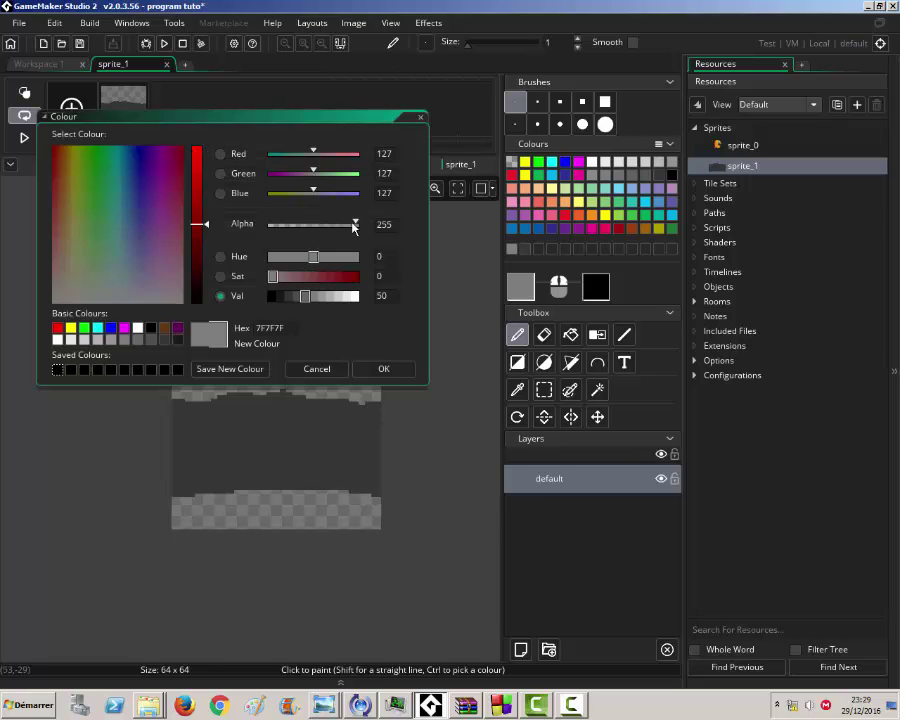
pyautogui.moveTo(335, 224); pyautogui.dragTo(291, 229)
pyautogui.click(383, 368)
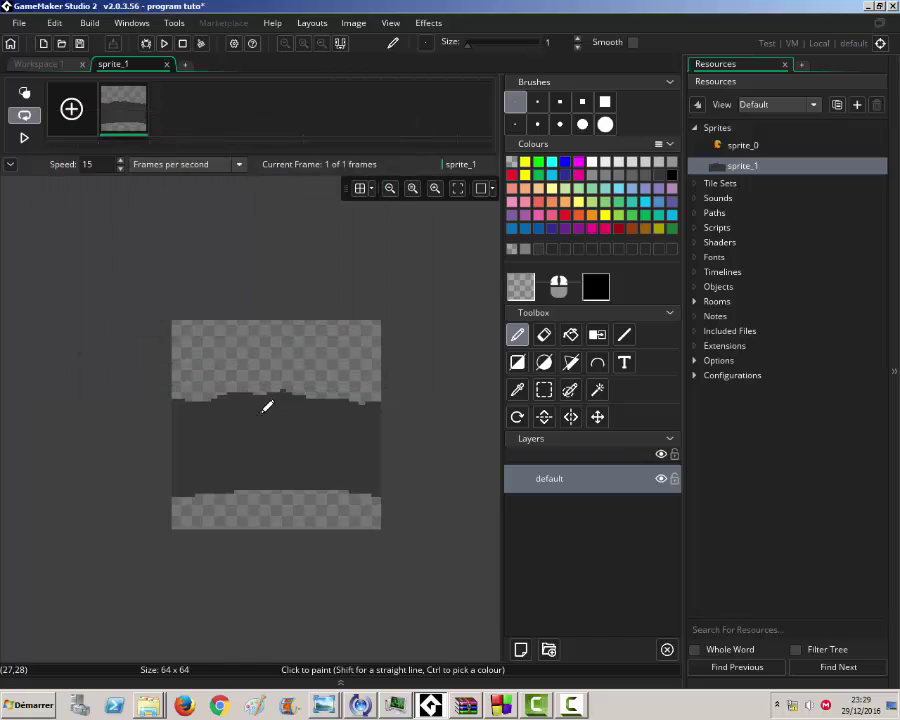
# Step: Brush the translucent grey along the upper and lower parts of the dark band with the round size 15 brush
pyautogui.click(583, 124)
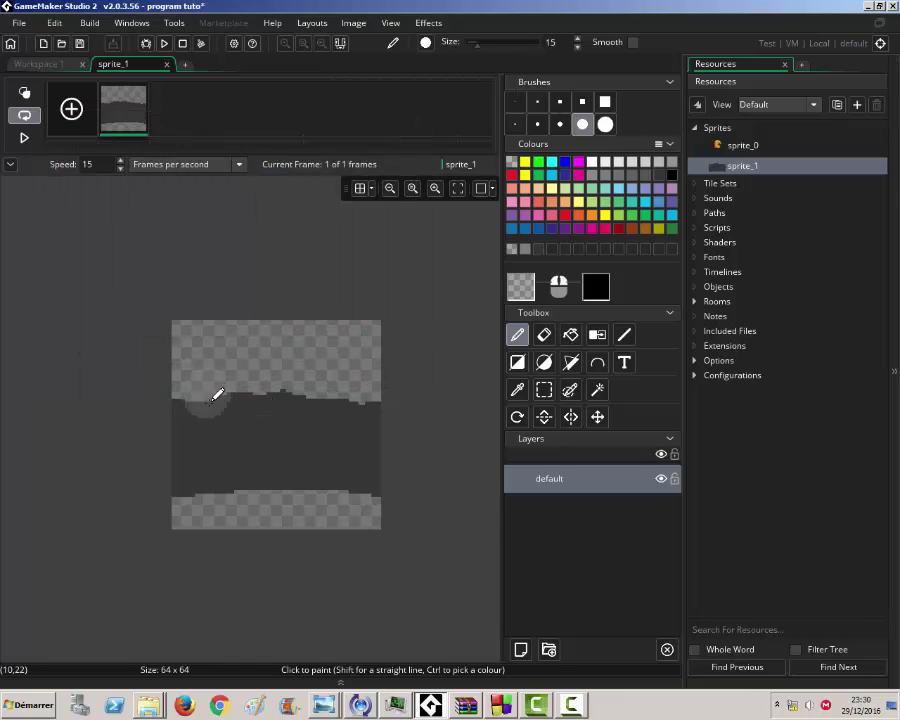
pyautogui.click(192, 410)
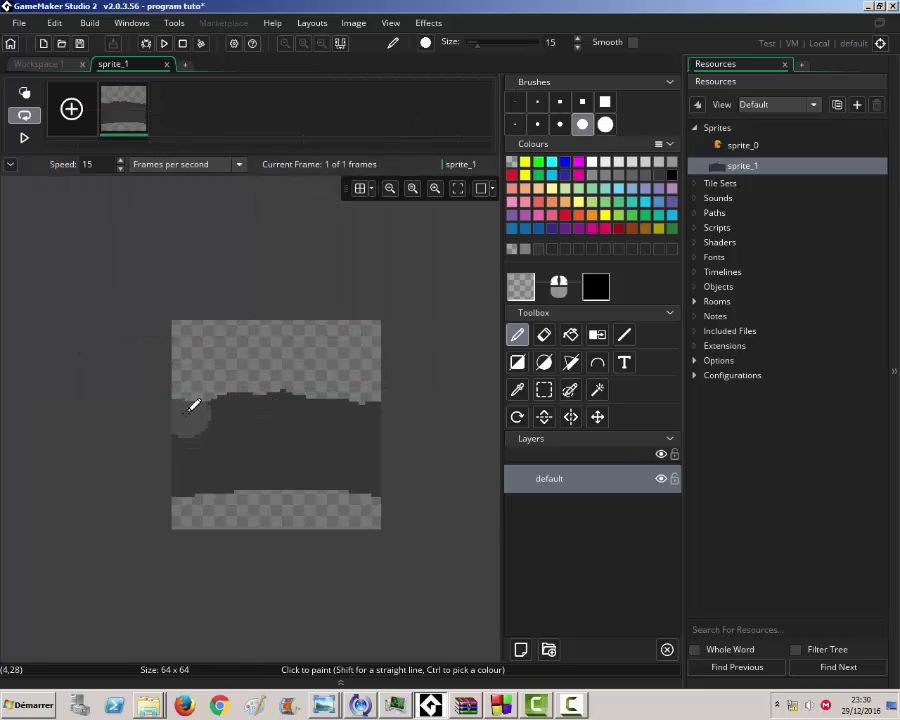
pyautogui.click(179, 421)
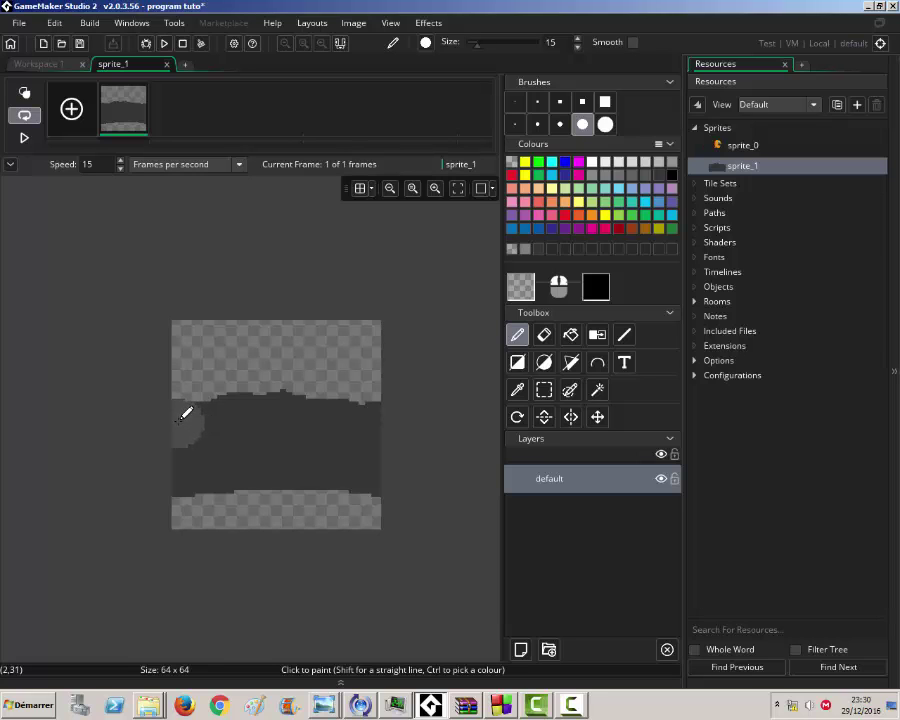
pyautogui.moveTo(186, 413)
pyautogui.mouseDown()
pyautogui.moveTo(275, 404)
pyautogui.moveTo(390, 415)
pyautogui.mouseUp()
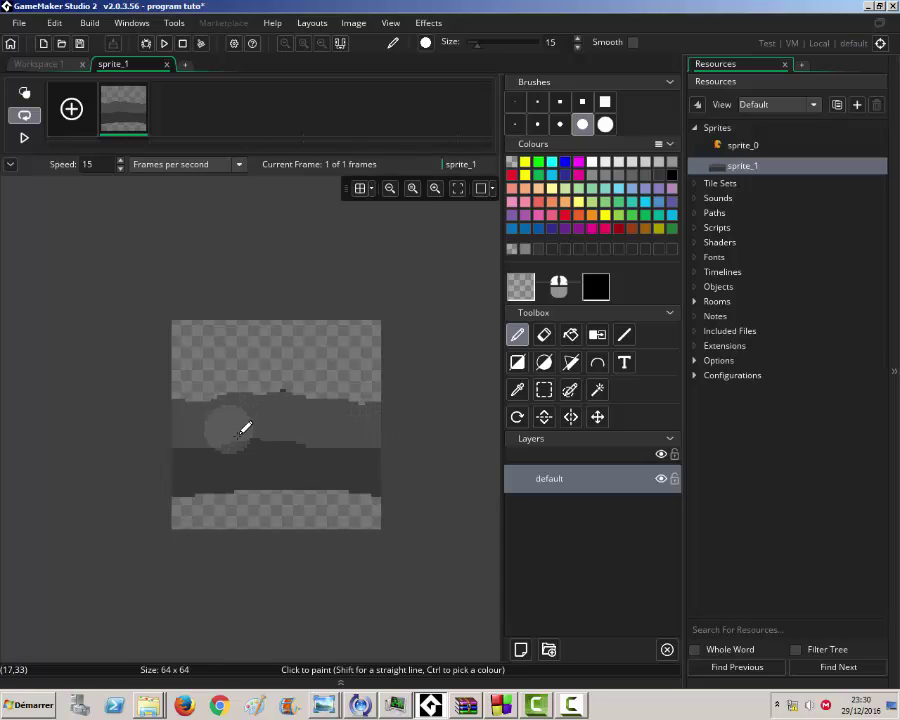
pyautogui.moveTo(211, 468); pyautogui.dragTo(329, 464)
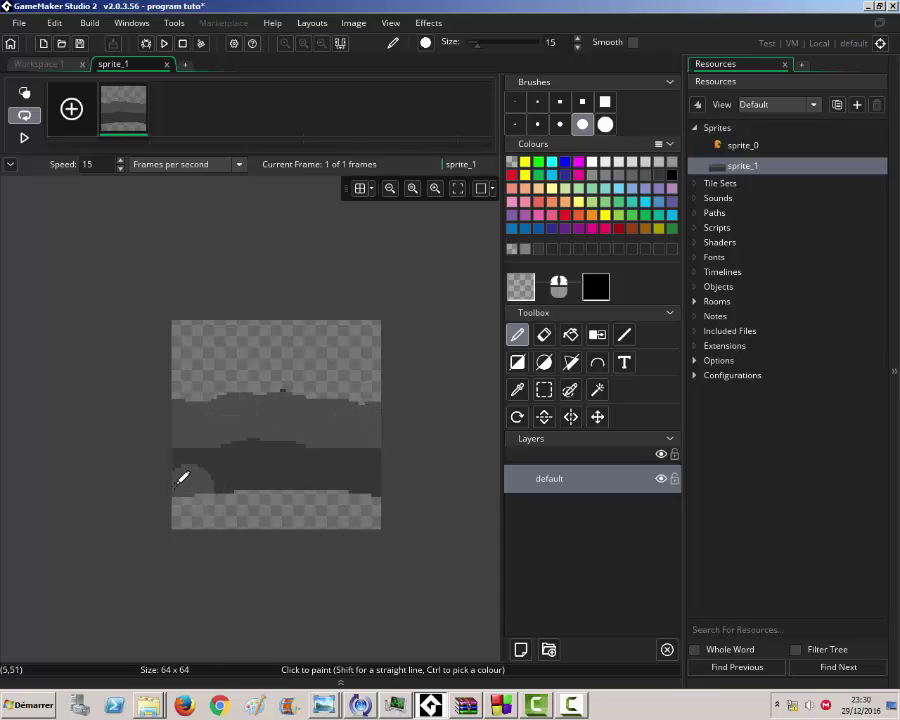
pyautogui.moveTo(182, 479); pyautogui.dragTo(182, 463)
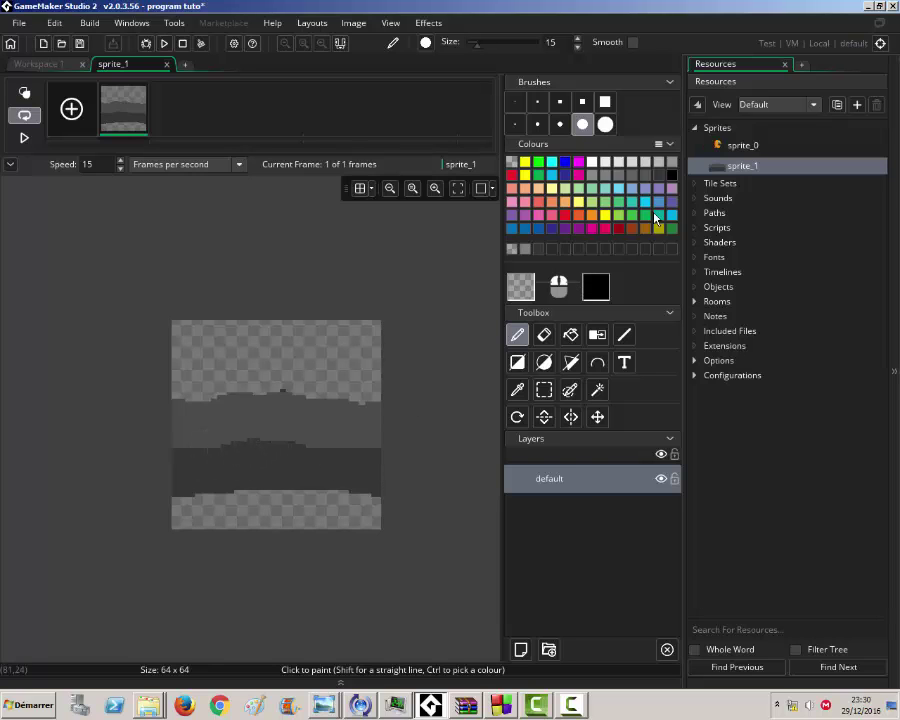
# Step: Lower the grey's alpha to 38 and blend soft overlapping strokes over the whole band
pyautogui.click(521, 290)
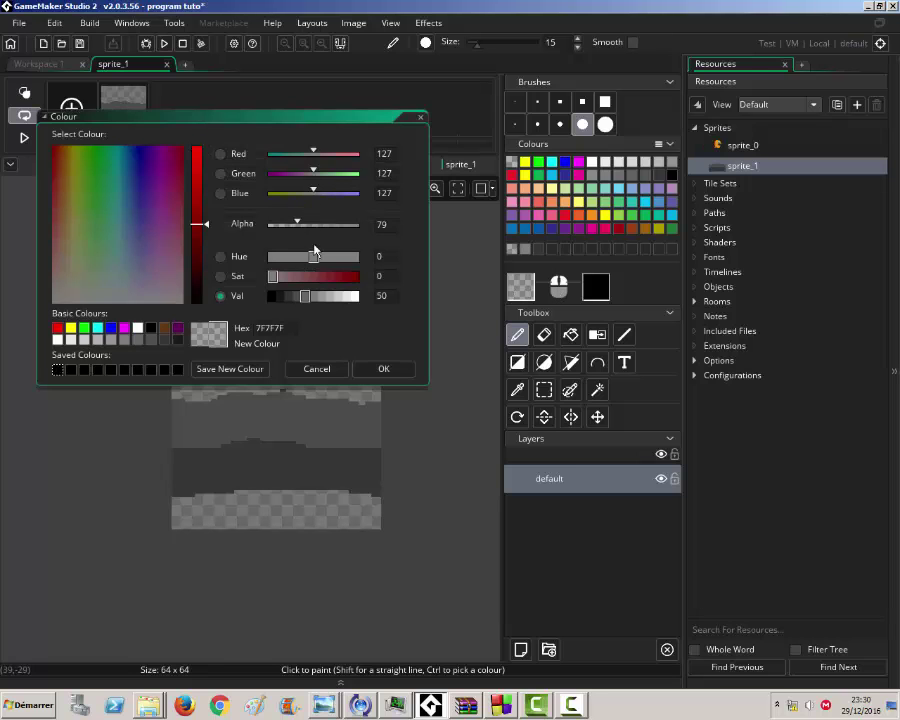
pyautogui.moveTo(298, 228); pyautogui.dragTo(281, 227)
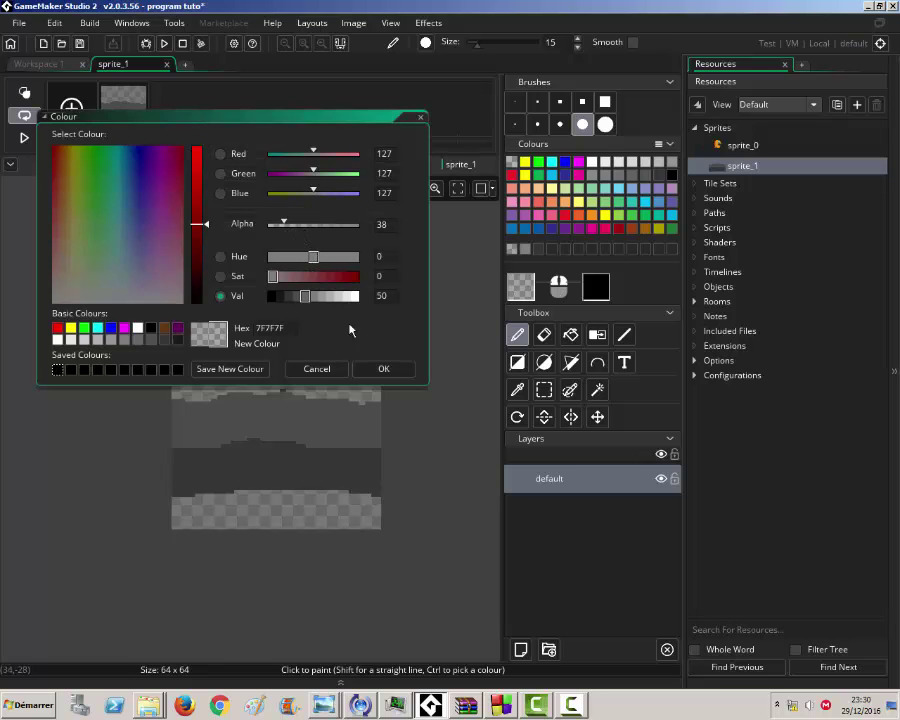
pyautogui.click(379, 368)
pyautogui.moveTo(201, 430)
pyautogui.mouseDown()
pyautogui.moveTo(227, 416)
pyautogui.moveTo(388, 449)
pyautogui.moveTo(376, 462)
pyautogui.moveTo(175, 462)
pyautogui.mouseUp()
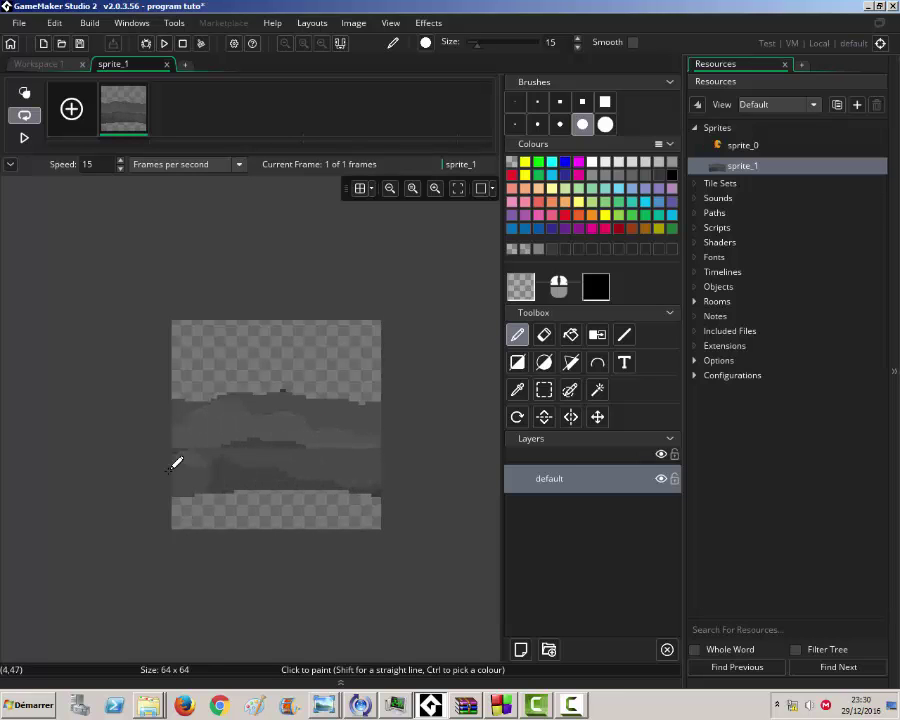
pyautogui.moveTo(278, 430)
pyautogui.mouseDown()
pyautogui.moveTo(376, 436)
pyautogui.moveTo(328, 420)
pyautogui.moveTo(257, 415)
pyautogui.moveTo(146, 425)
pyautogui.moveTo(176, 451)
pyautogui.moveTo(240, 440)
pyautogui.moveTo(380, 461)
pyautogui.moveTo(184, 474)
pyautogui.moveTo(335, 485)
pyautogui.mouseUp()
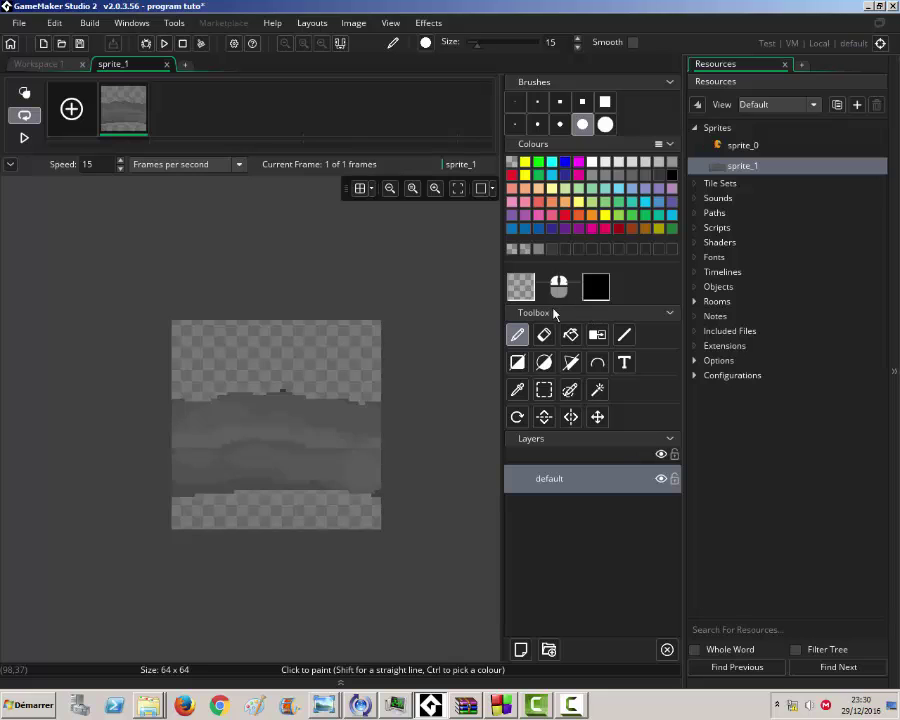
# Step: Raise the grey's alpha slightly and paint scattered lighter stone-like patches across the band with the round size 5 brush
pyautogui.click(537, 124)
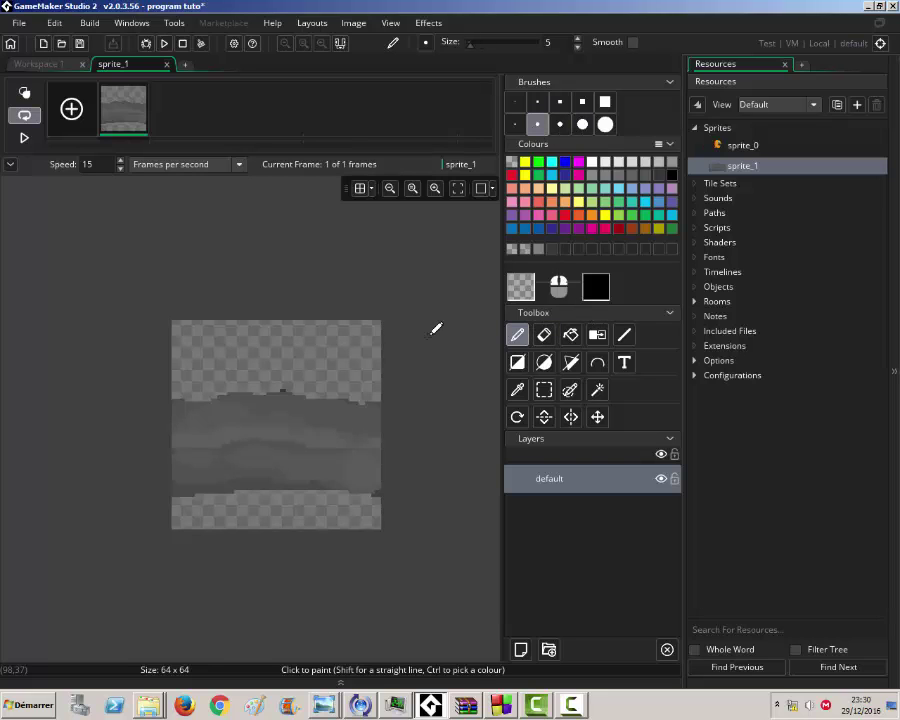
pyautogui.click(530, 290)
pyautogui.moveTo(282, 223); pyautogui.dragTo(299, 223)
pyautogui.click(398, 371)
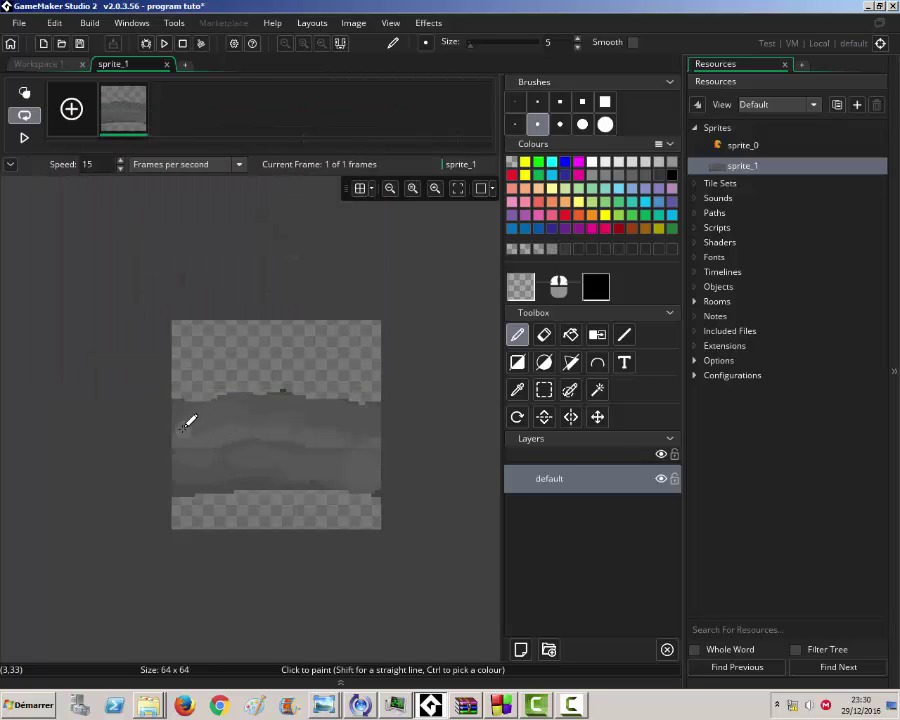
pyautogui.moveTo(211, 412)
pyautogui.mouseDown()
pyautogui.moveTo(283, 428)
pyautogui.moveTo(287, 408)
pyautogui.moveTo(370, 420)
pyautogui.moveTo(279, 438)
pyautogui.moveTo(368, 458)
pyautogui.moveTo(216, 471)
pyautogui.moveTo(311, 478)
pyautogui.mouseUp()
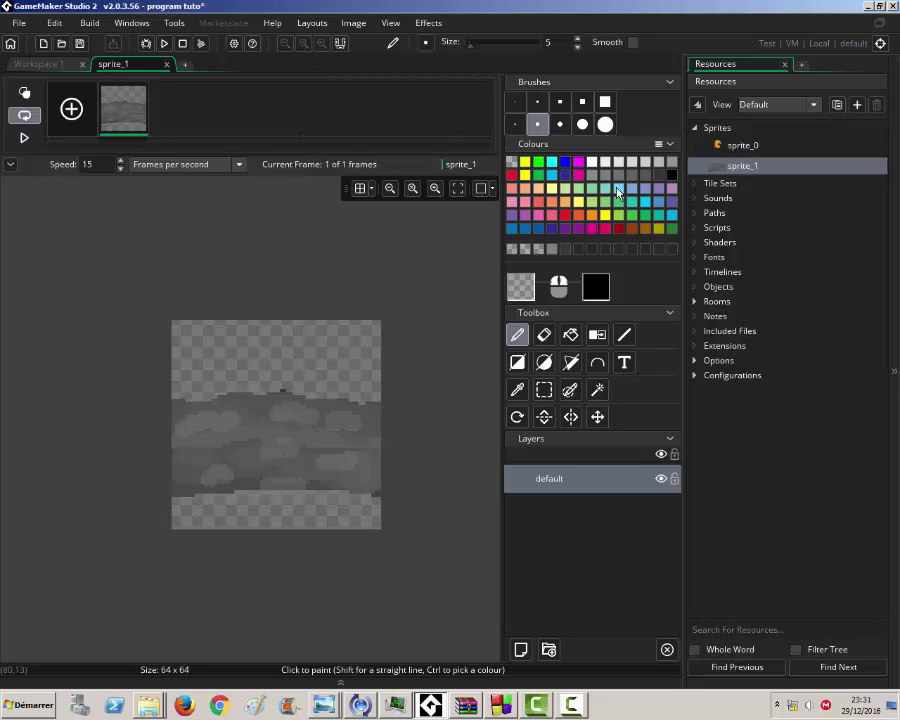
# Step: Close the image editor and the properties window of sprite_1
pyautogui.click(167, 64)
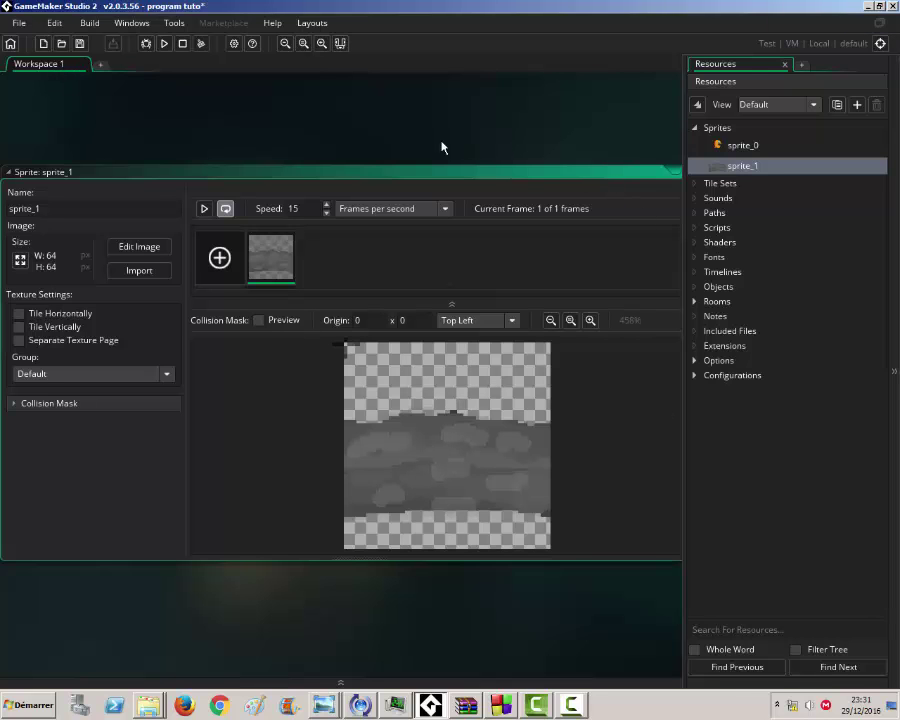
pyautogui.moveTo(492, 177); pyautogui.dragTo(312, 172)
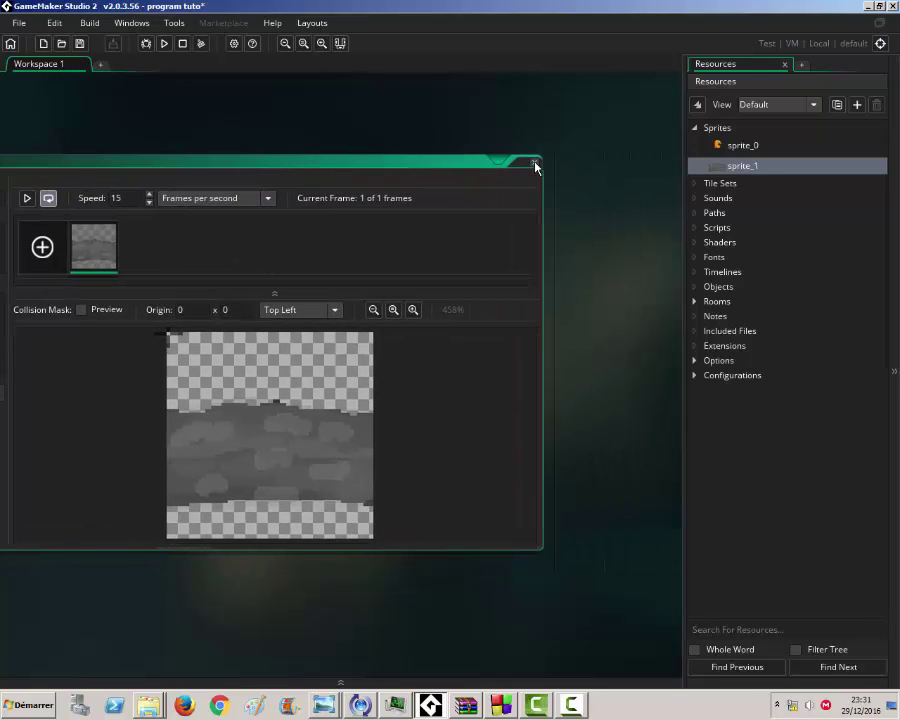
pyautogui.click(535, 163)
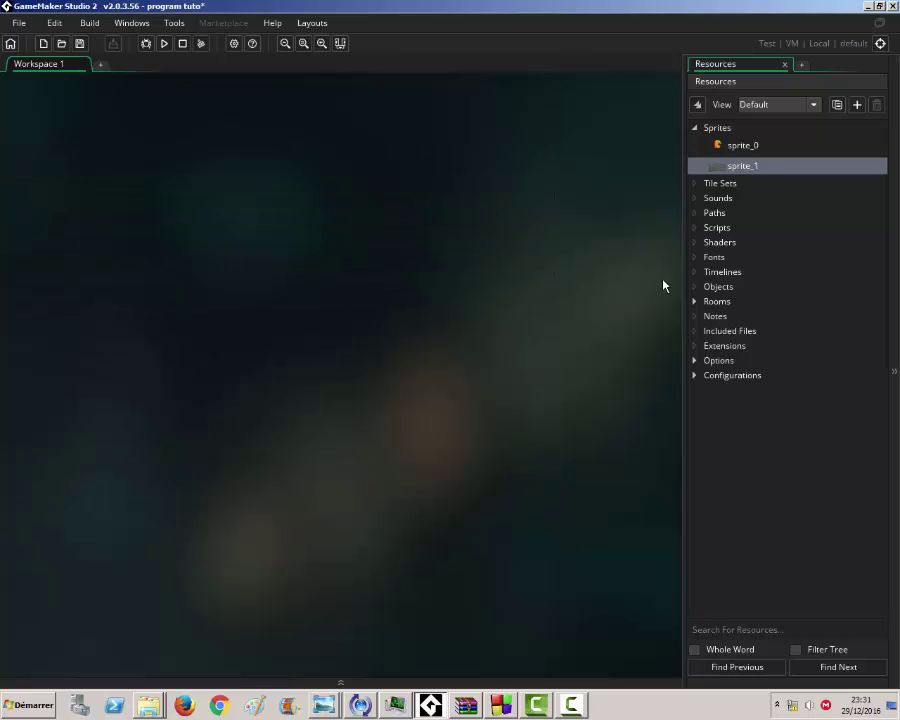
# Step: Create a third sprite in the Sprites resources, open its blank frame for image editing and choose red as the drawing colour
pyautogui.rightClick(724, 129)
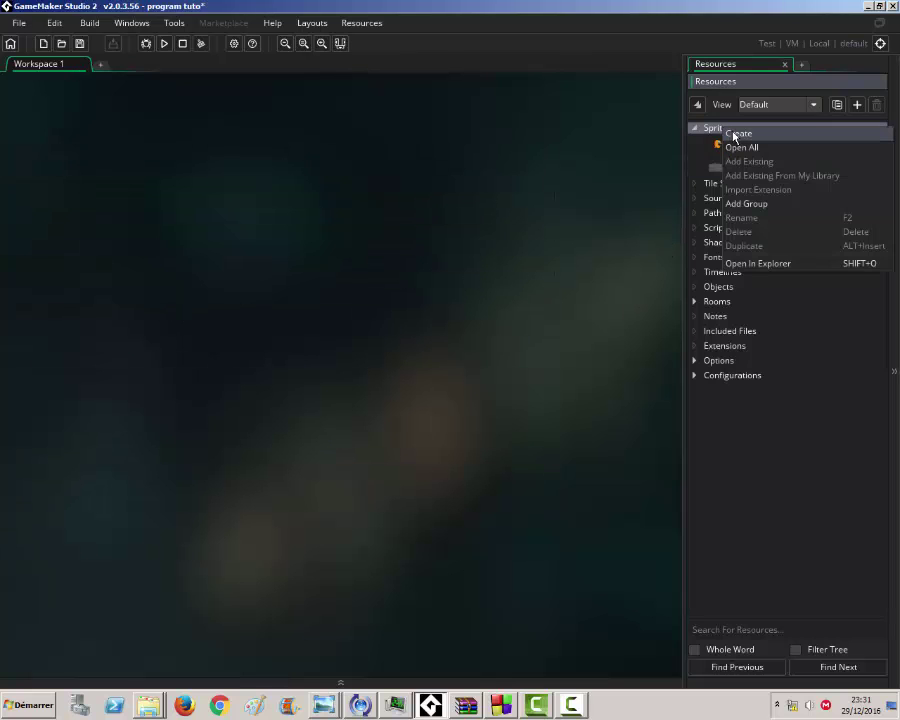
pyautogui.click(735, 133)
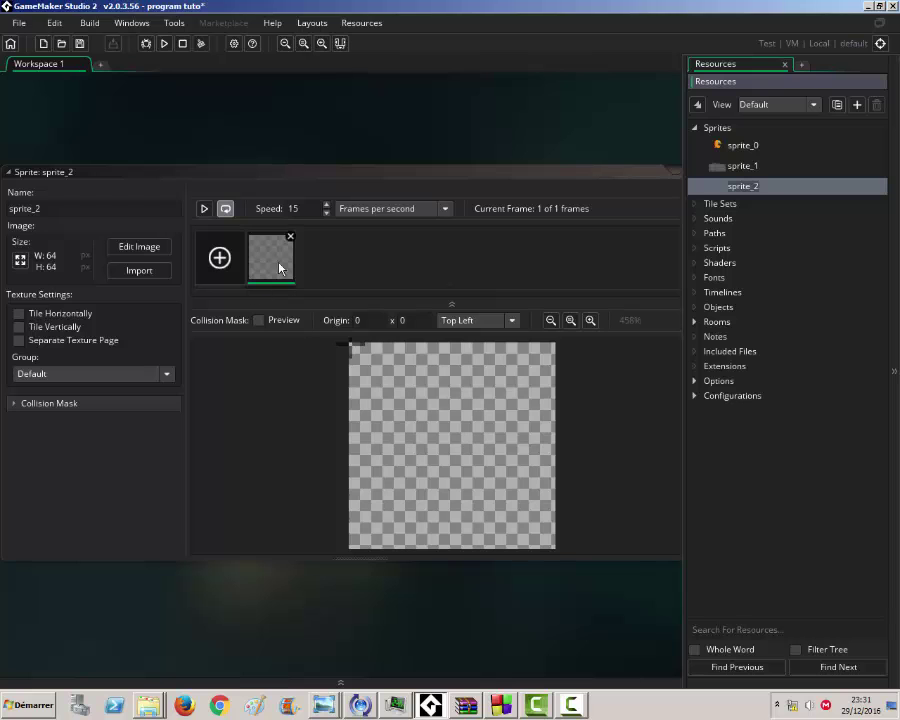
pyautogui.doubleClick(443, 433)
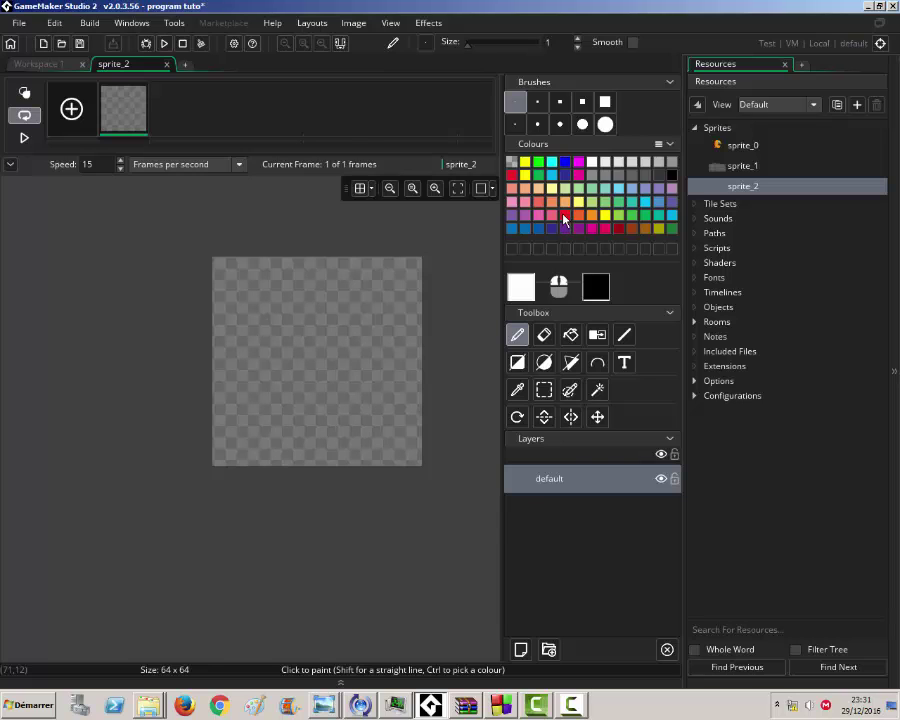
pyautogui.click(563, 216)
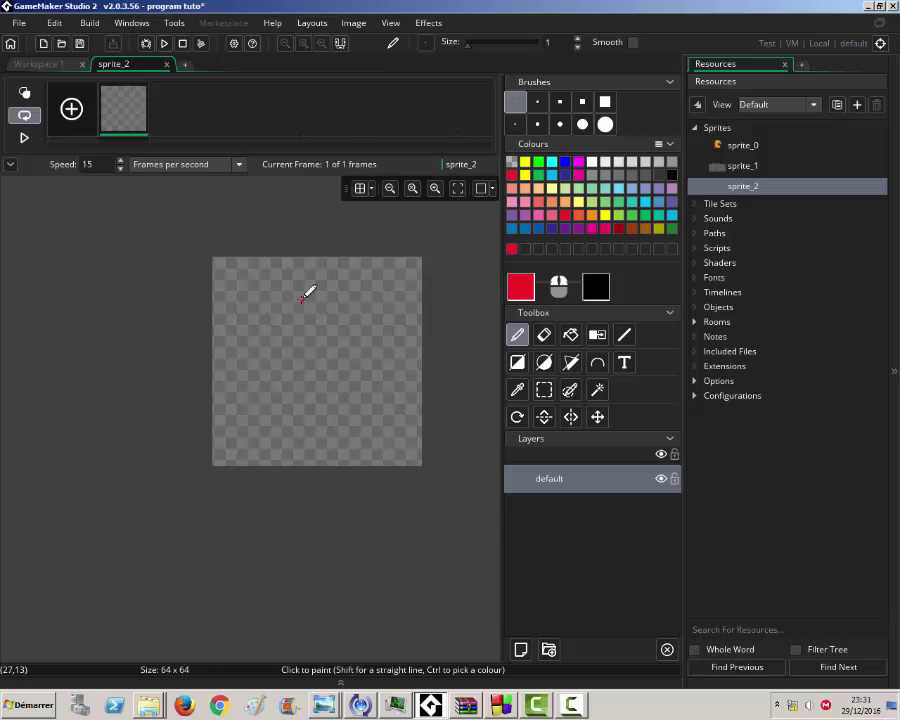
# Step: Try a freehand red teardrop outline in the middle of the canvas and undo the stroke
pyautogui.moveTo(302, 298)
pyautogui.mouseDown()
pyautogui.moveTo(281, 363)
pyautogui.moveTo(291, 403)
pyautogui.moveTo(352, 426)
pyautogui.moveTo(366, 384)
pyautogui.moveTo(305, 306)
pyautogui.mouseUp()
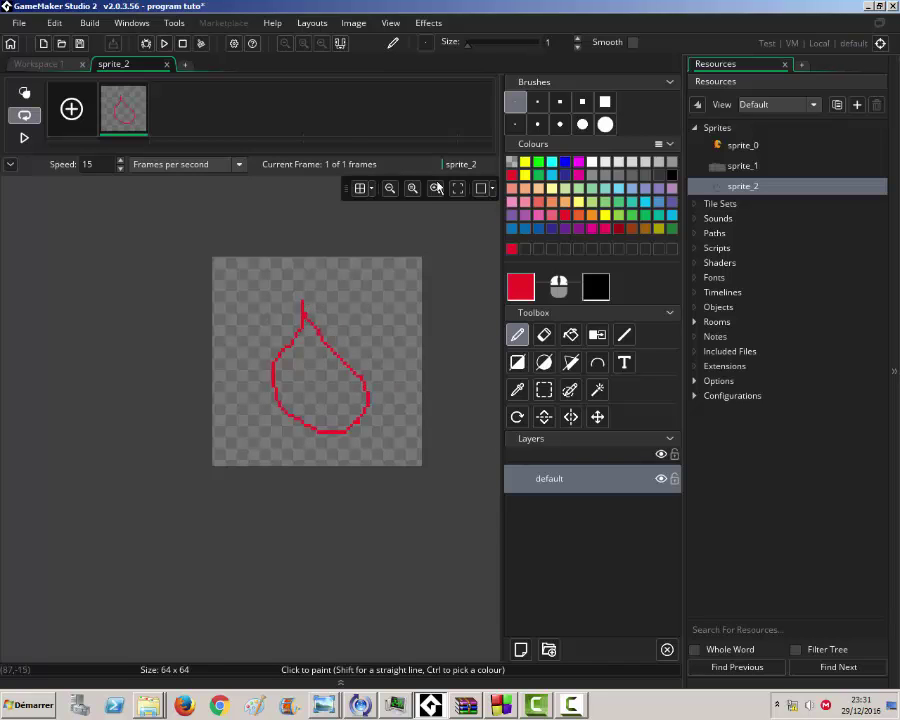
pyautogui.click(54, 22)
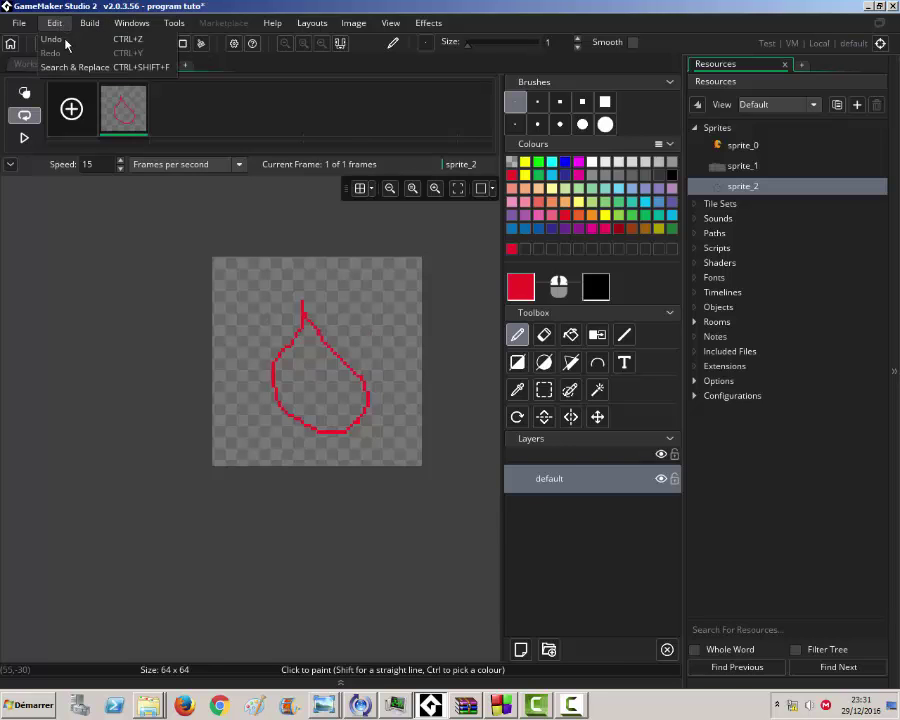
pyautogui.click(64, 40)
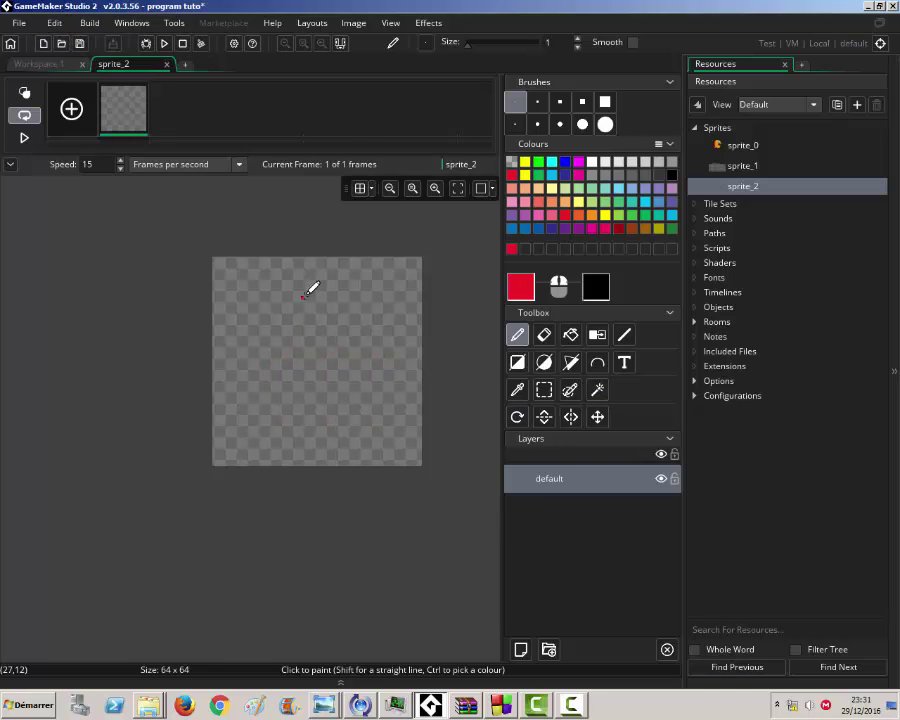
# Step: Try to lay out a red shape with the curve tool, undo all its points and return to the Pencil tool
pyautogui.click(351, 317)
pyautogui.click(598, 364)
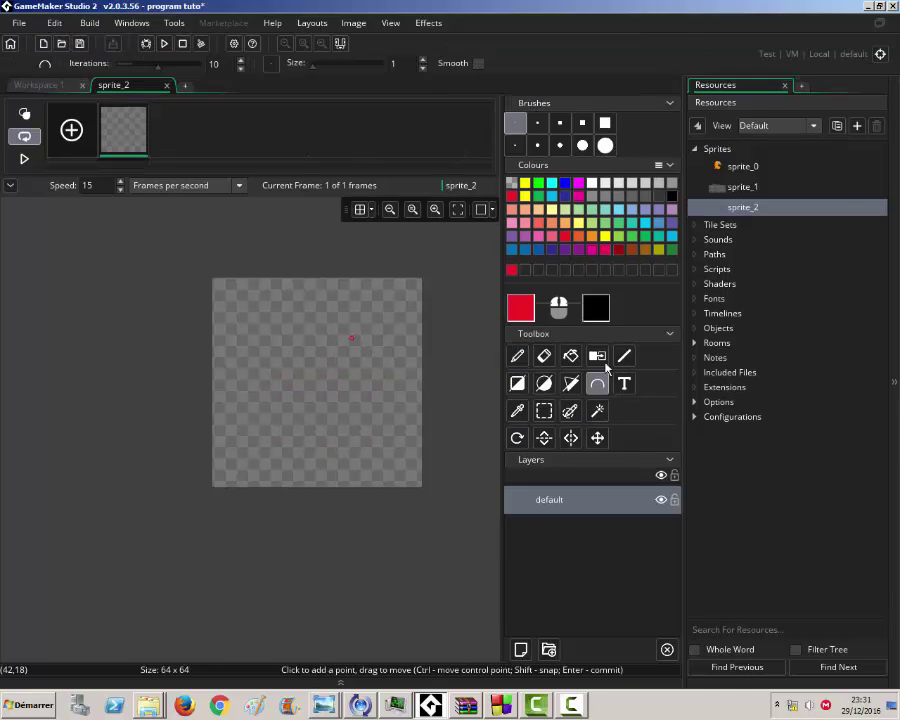
pyautogui.moveTo(360, 388); pyautogui.dragTo(302, 432)
pyautogui.click(338, 393)
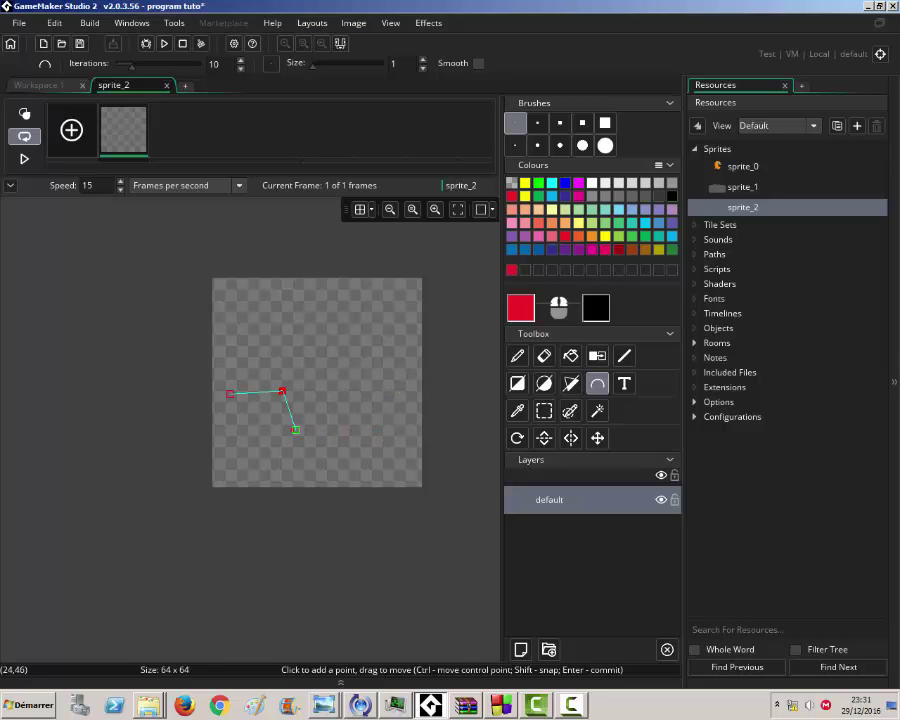
pyautogui.click(55, 22)
pyautogui.click(58, 39)
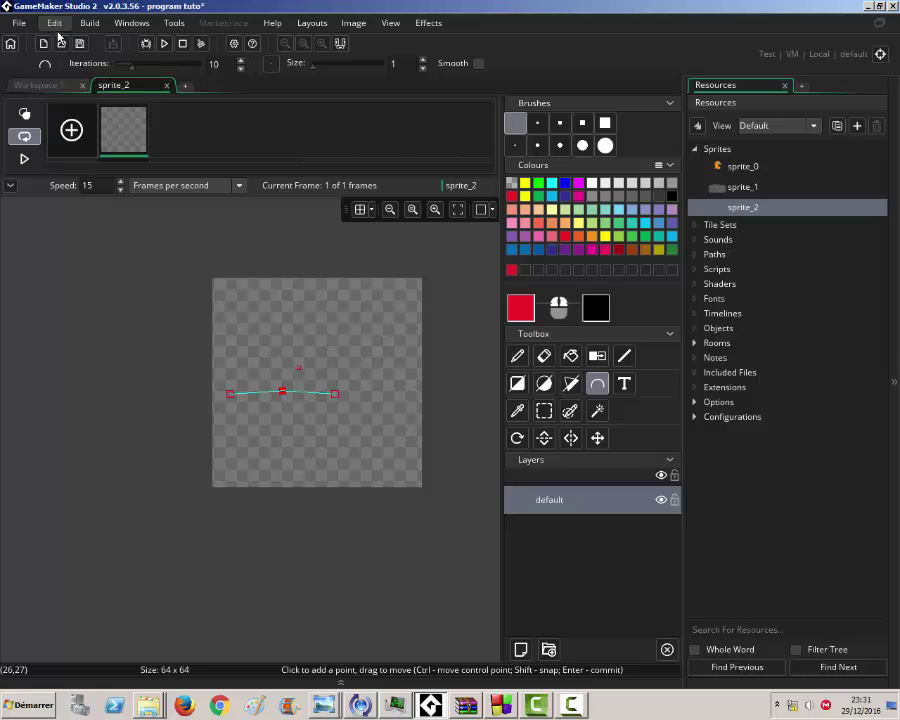
pyautogui.click(55, 22)
pyautogui.click(58, 40)
pyautogui.click(55, 22)
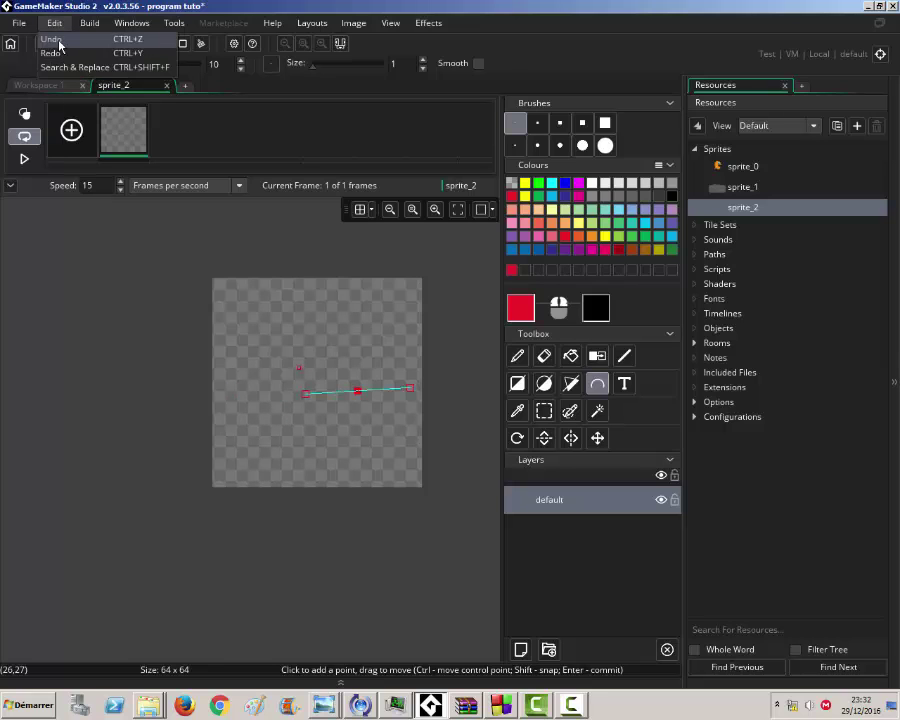
pyautogui.click(58, 40)
pyautogui.click(55, 22)
pyautogui.click(58, 40)
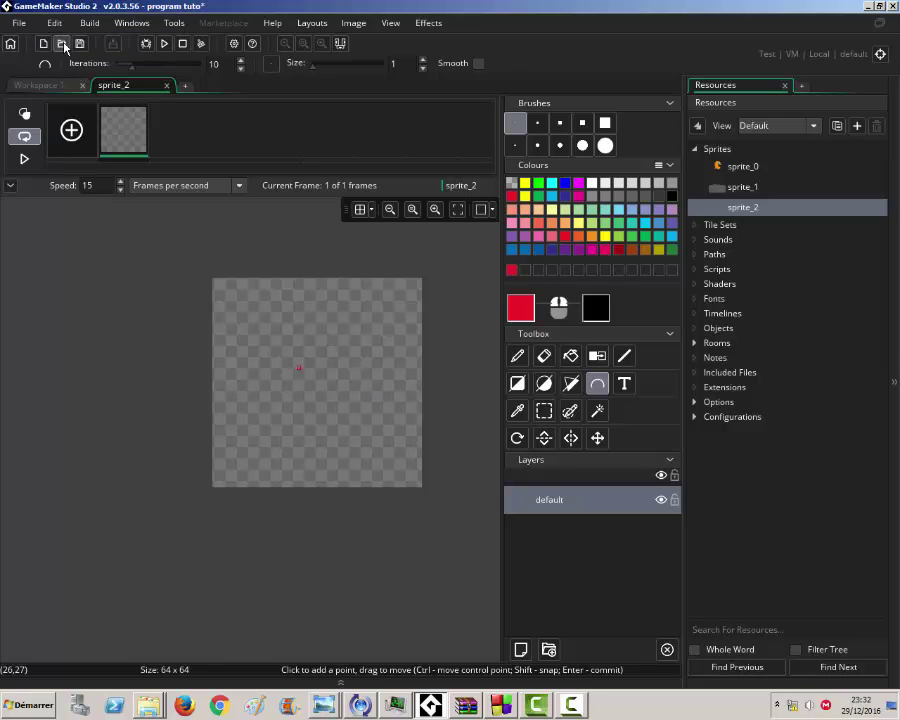
pyautogui.click(517, 356)
pyautogui.click(398, 400)
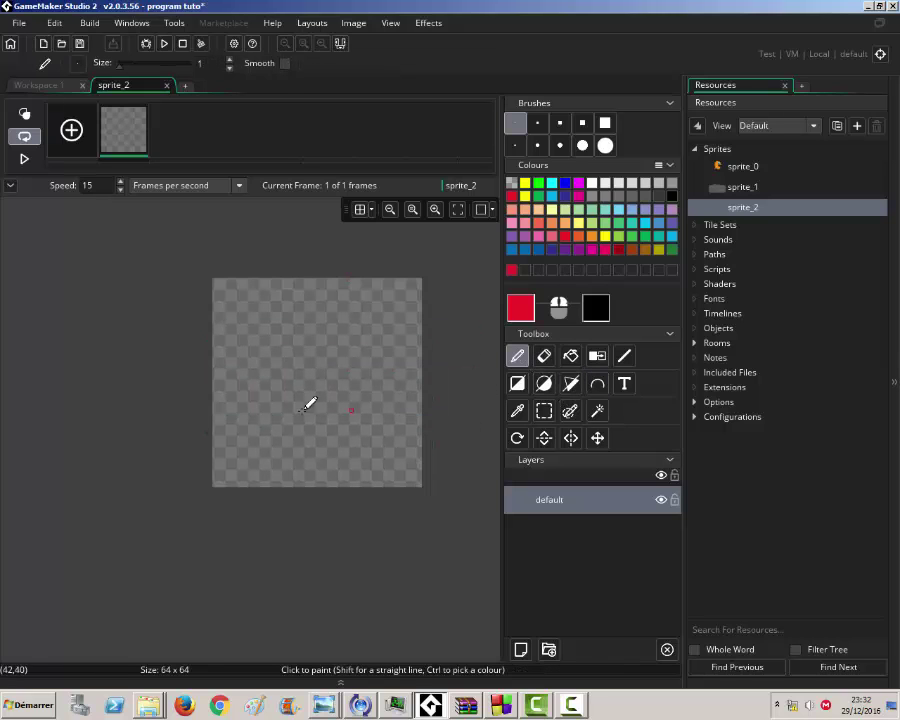
# Step: Draw a freehand black teardrop outline in the lower middle of the canvas and fill its inside with red
pyautogui.click(670, 196)
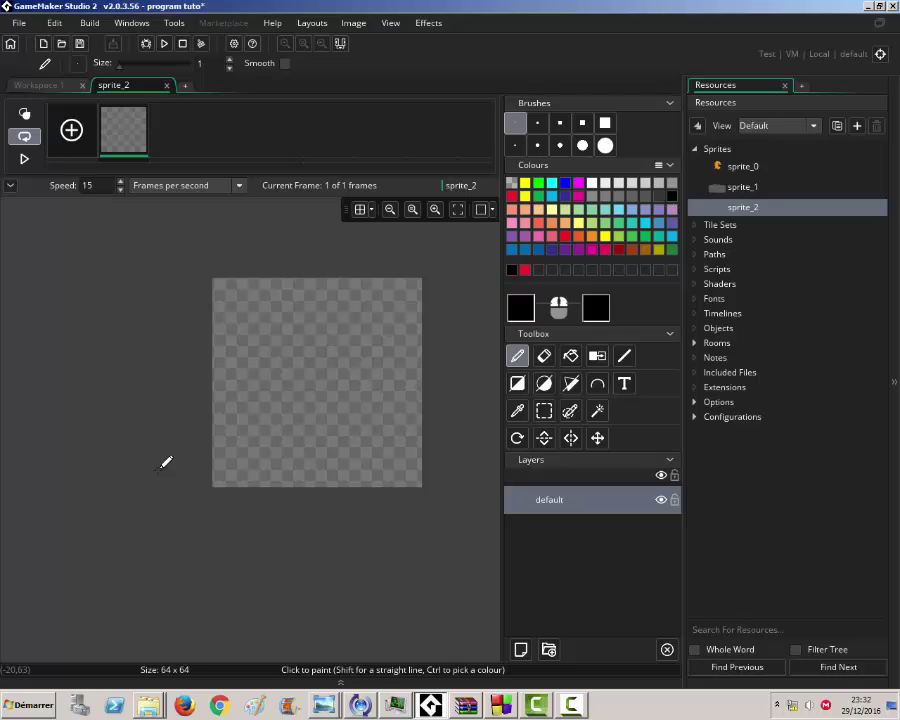
pyautogui.moveTo(296, 338)
pyautogui.mouseDown()
pyautogui.moveTo(304, 378)
pyautogui.moveTo(277, 424)
pyautogui.moveTo(280, 452)
pyautogui.moveTo(302, 469)
pyautogui.moveTo(350, 460)
pyautogui.moveTo(362, 418)
pyautogui.moveTo(346, 384)
pyautogui.moveTo(300, 343)
pyautogui.mouseUp()
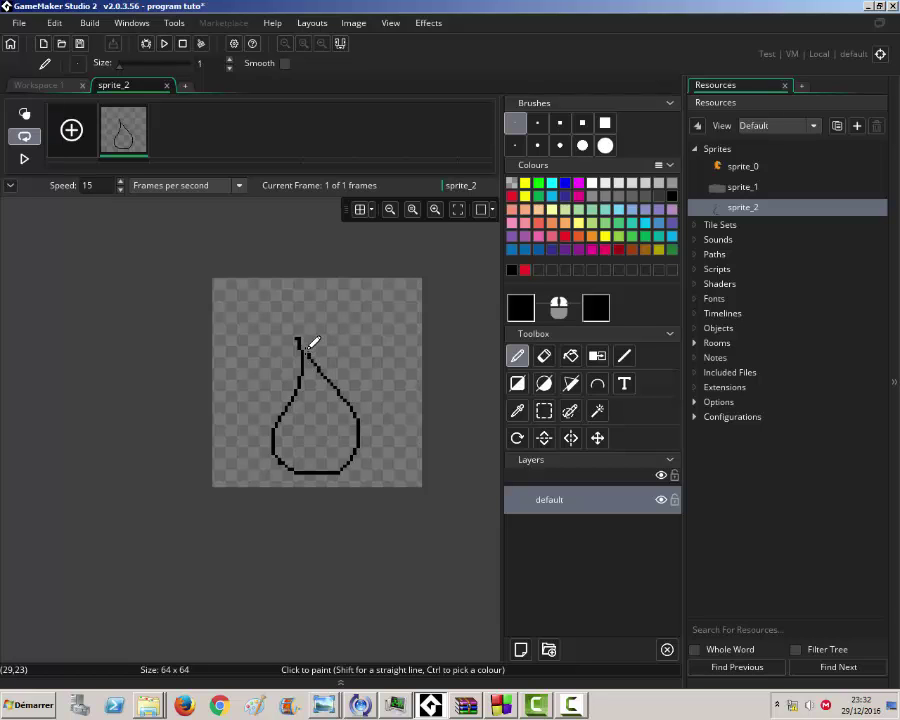
pyautogui.click(315, 433)
pyautogui.hotkey('ctrl', 'z')
pyautogui.press('f')
pyautogui.click(525, 271)
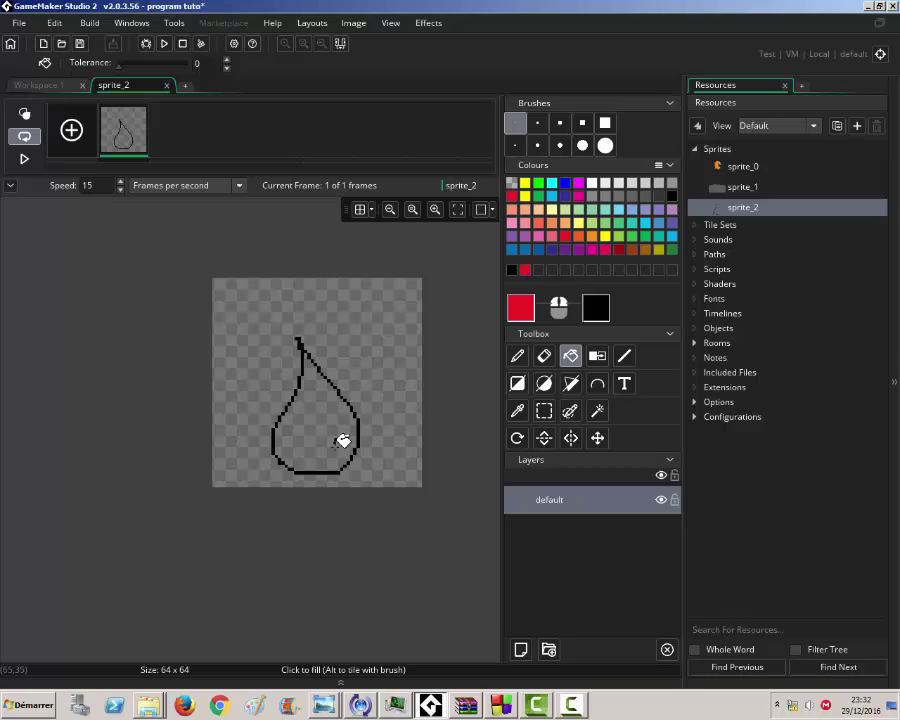
pyautogui.click(321, 424)
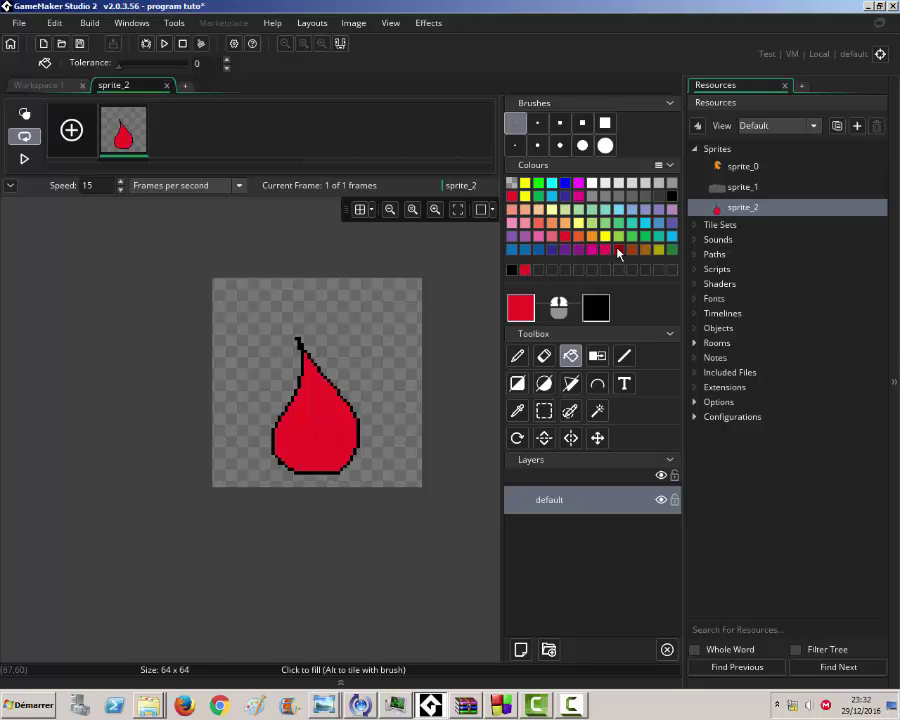
# Step: Darken the drawing colour to dark red (hex A51219) and choose the round brush of size 5
pyautogui.doubleClick(520, 313)
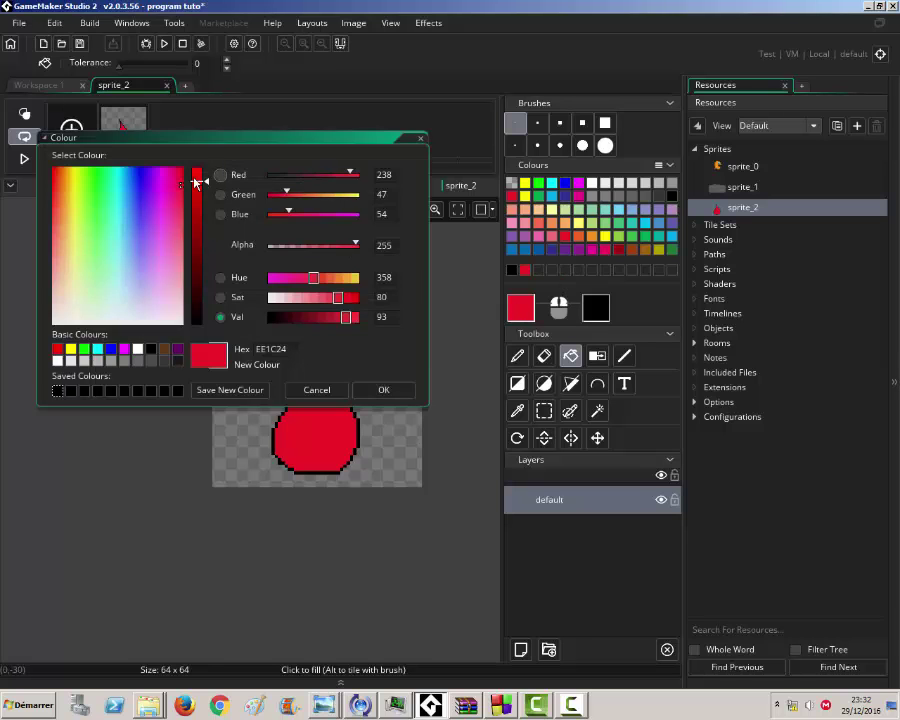
pyautogui.moveTo(196, 184); pyautogui.dragTo(200, 236)
pyautogui.click(383, 390)
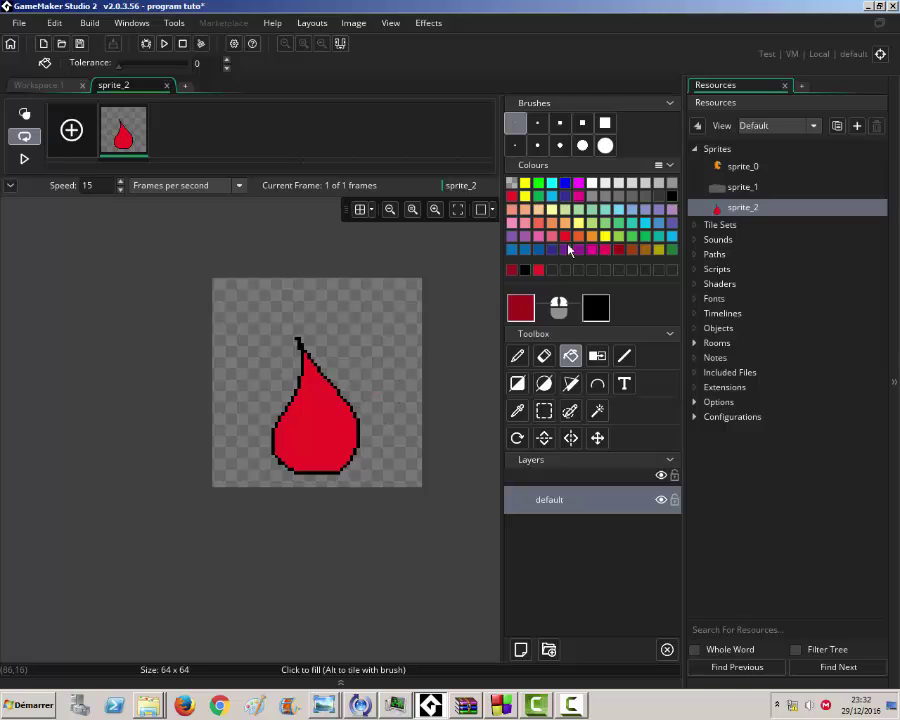
pyautogui.click(559, 145)
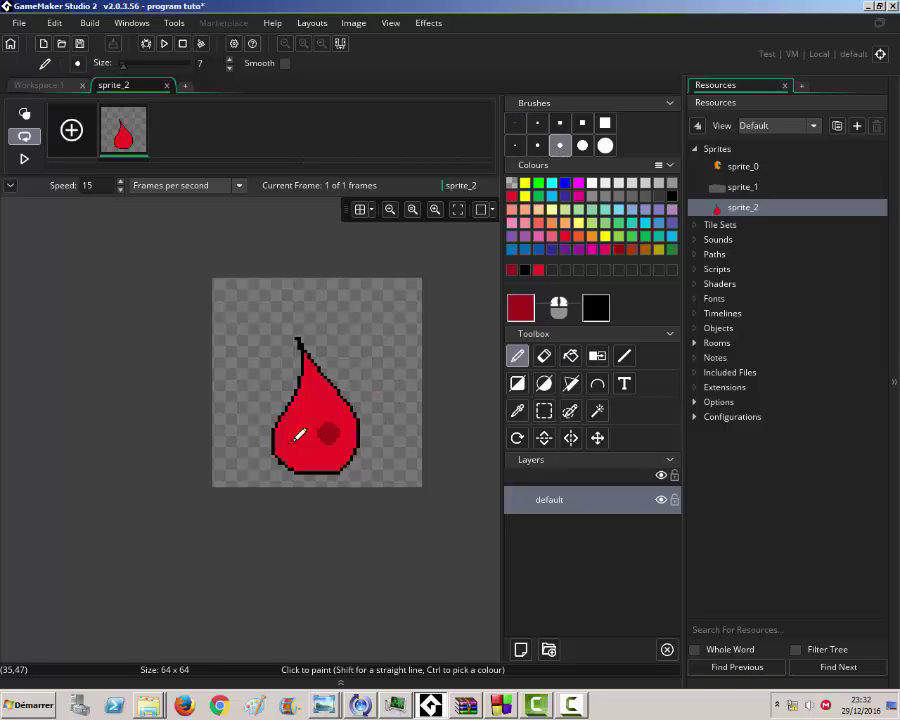
pyautogui.click(537, 122)
pyautogui.click(537, 145)
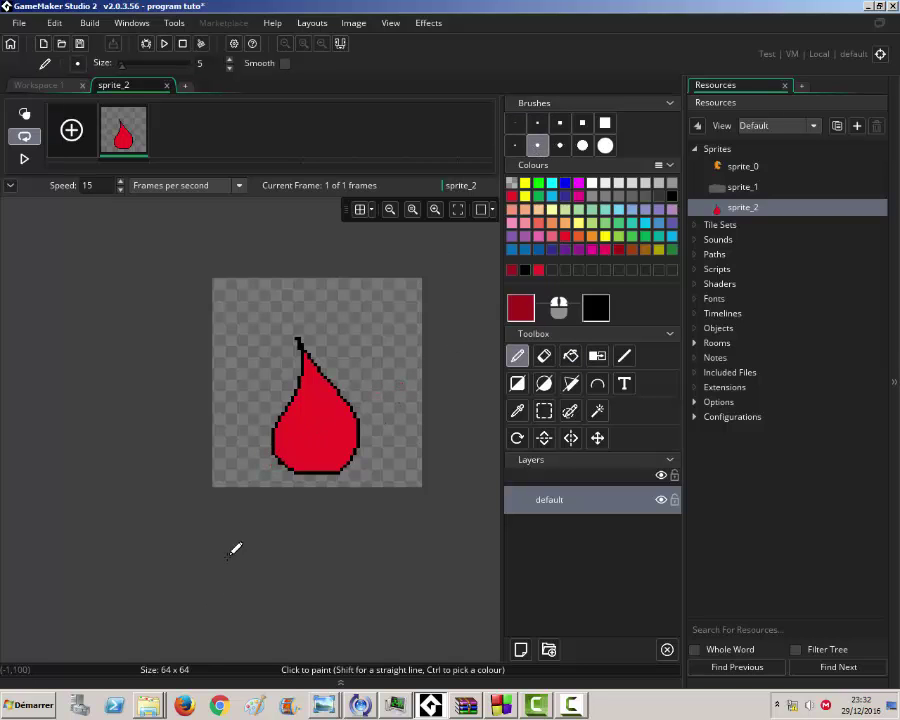
# Step: Reduce the dark red's alpha to 59 and shade the inside of the drop with it
pyautogui.click(530, 311)
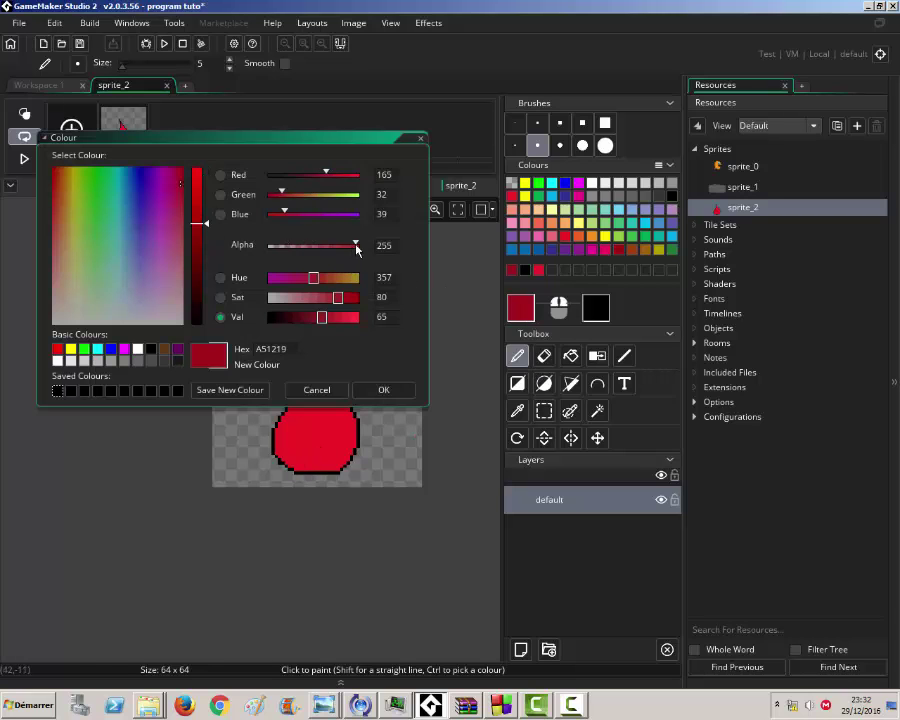
pyautogui.moveTo(356, 247); pyautogui.dragTo(291, 248)
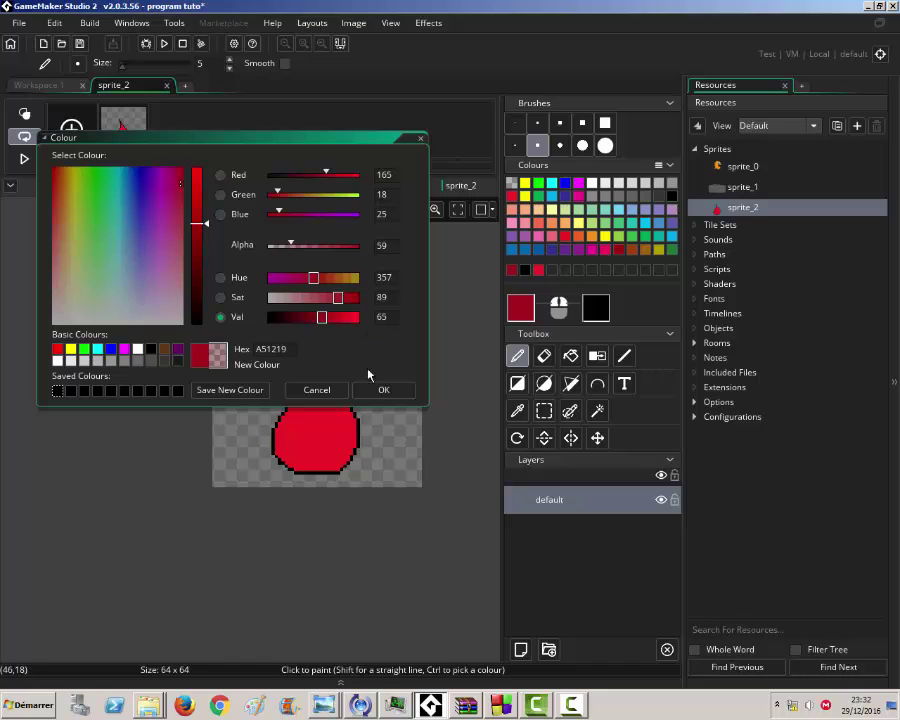
pyautogui.click(383, 389)
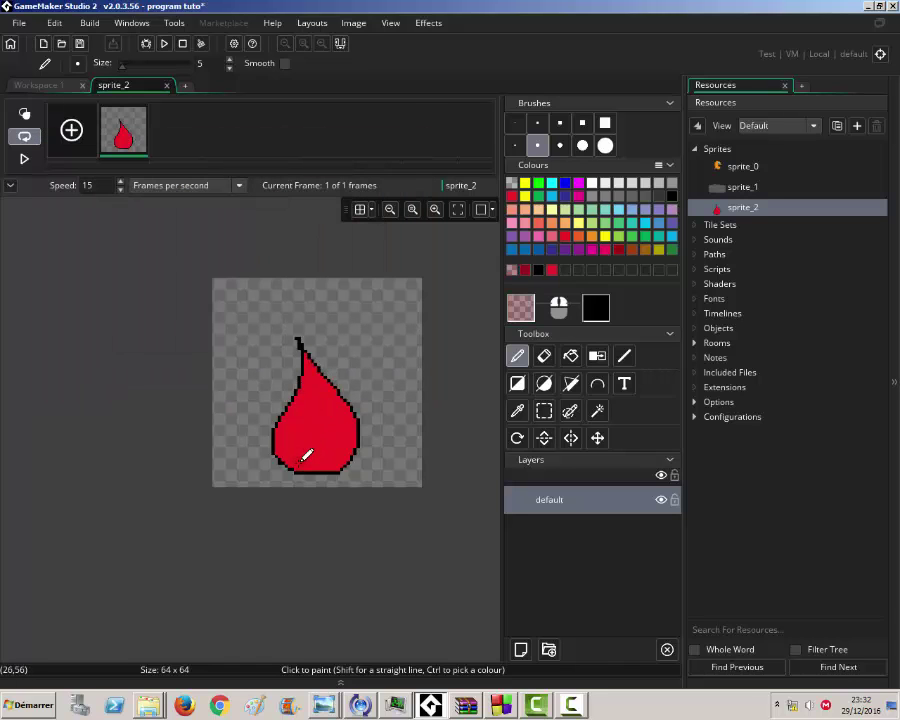
pyautogui.moveTo(307, 456)
pyautogui.mouseDown()
pyautogui.moveTo(288, 428)
pyautogui.moveTo(292, 418)
pyautogui.moveTo(374, 474)
pyautogui.mouseUp()
# Step: Continue shading the left half of the drop with the dark red, first at alpha 13 and again at alpha 41
pyautogui.click(527, 311)
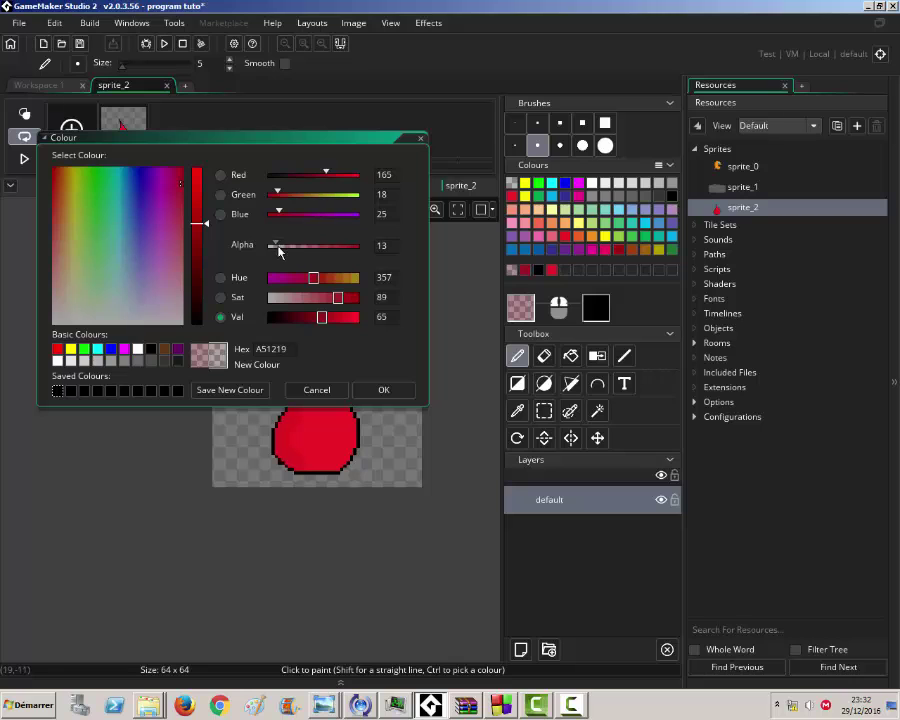
pyautogui.click(382, 390)
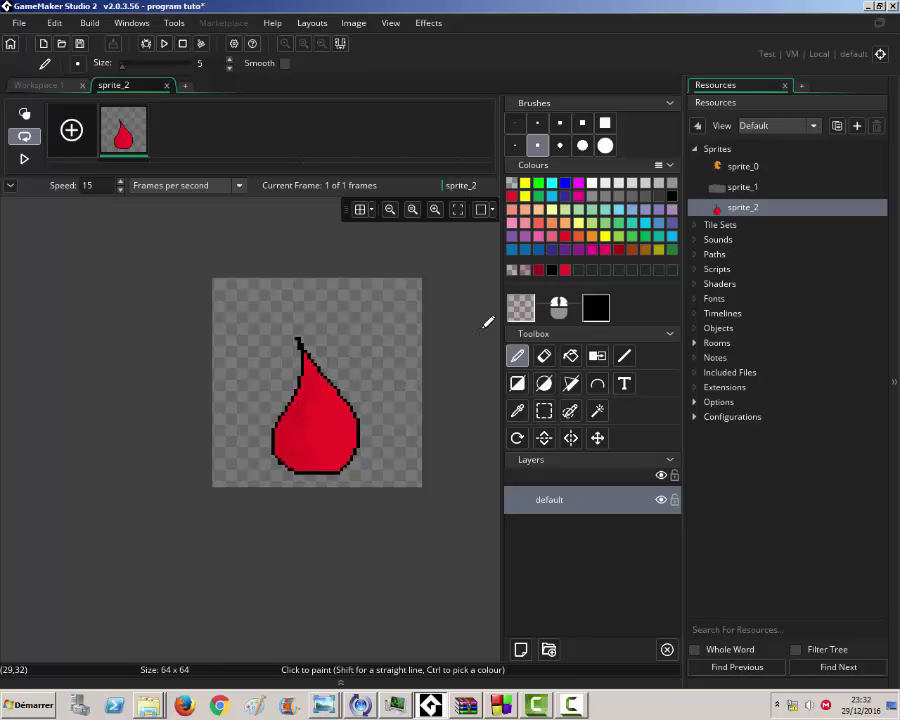
pyautogui.click(519, 308)
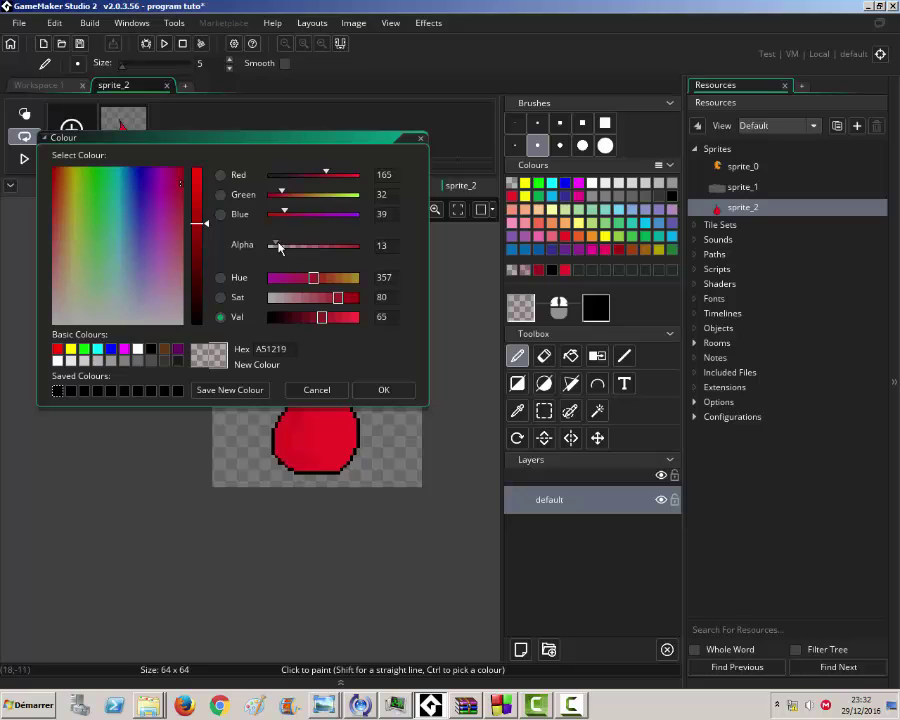
pyautogui.moveTo(278, 245); pyautogui.dragTo(284, 245)
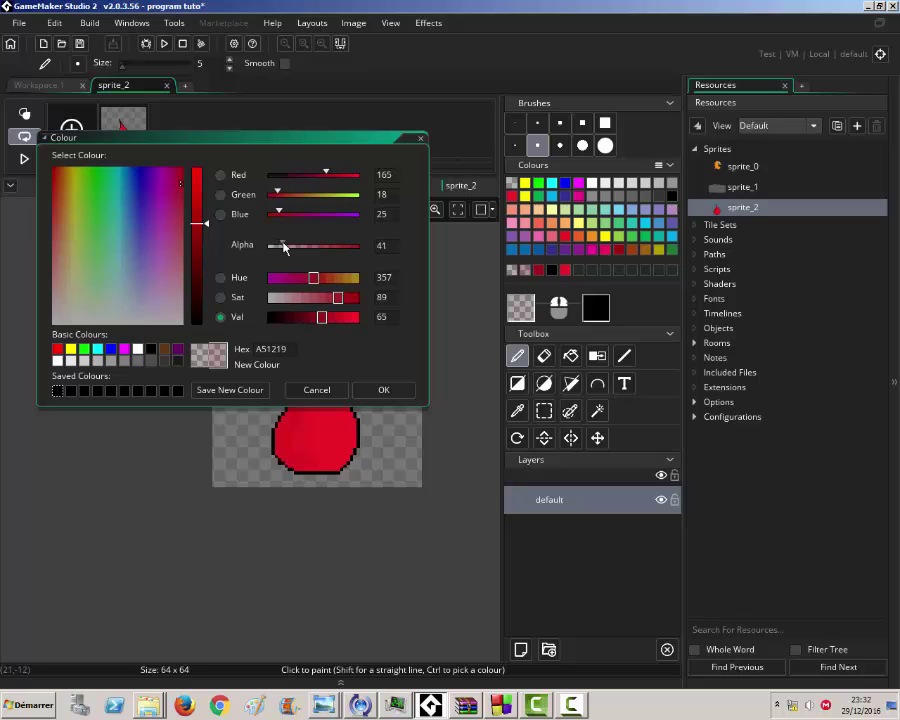
pyautogui.click(400, 390)
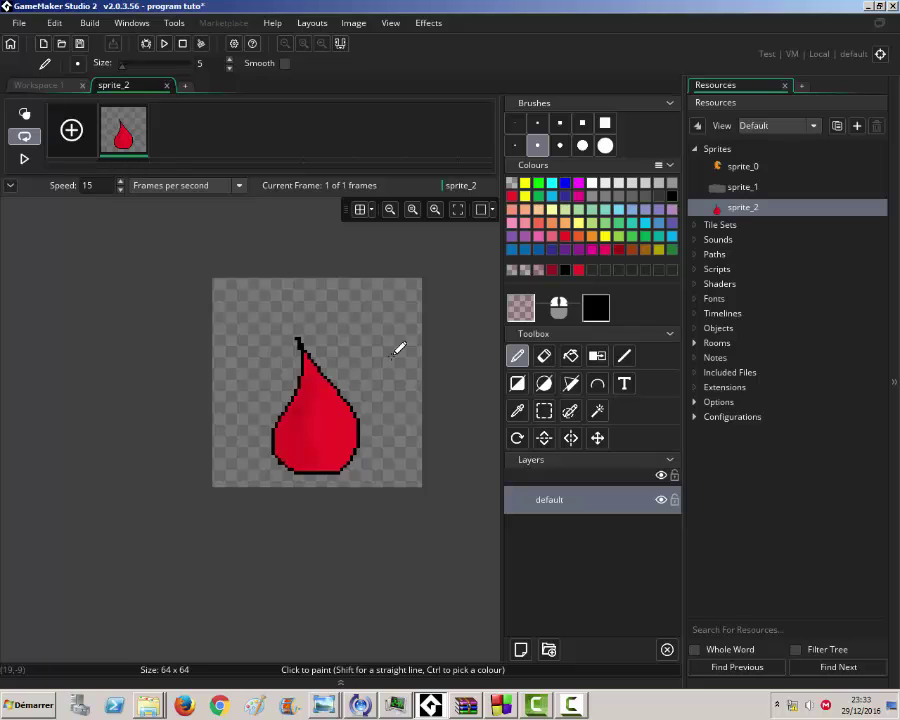
# Step: Set the drawing colour to light grey (ECECEC) at alpha 84 and paint a highlight spot on the right side of the drop
pyautogui.click(603, 185)
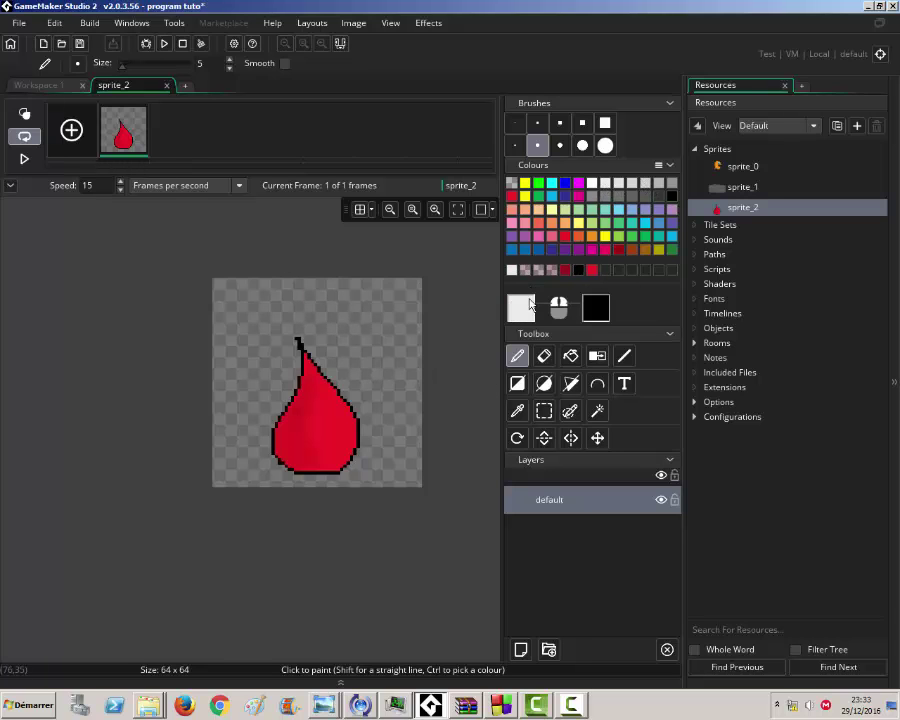
pyautogui.click(530, 305)
pyautogui.moveTo(352, 245); pyautogui.dragTo(301, 250)
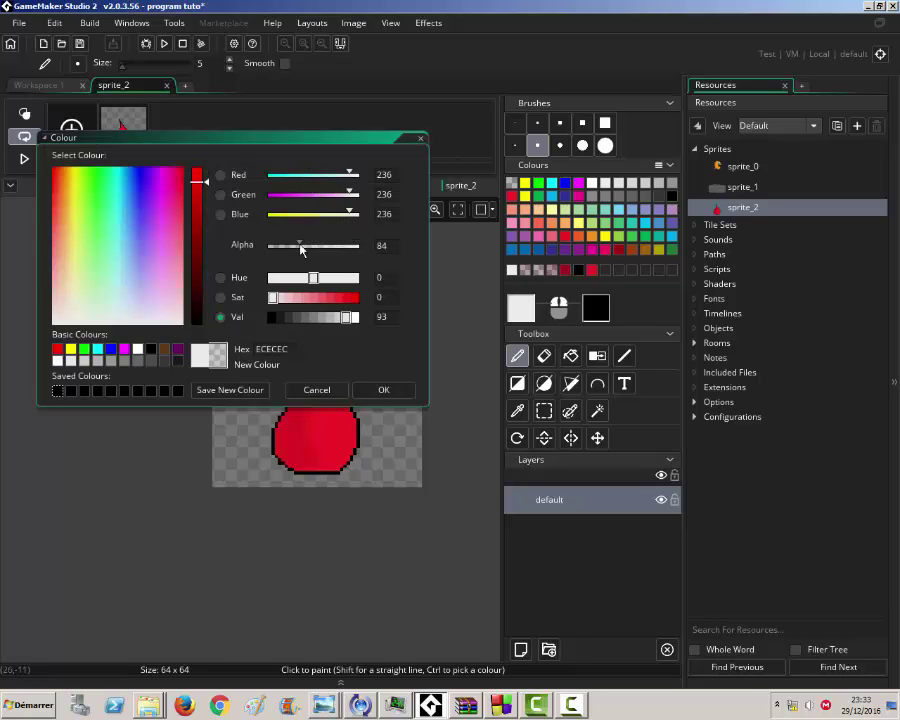
pyautogui.click(388, 395)
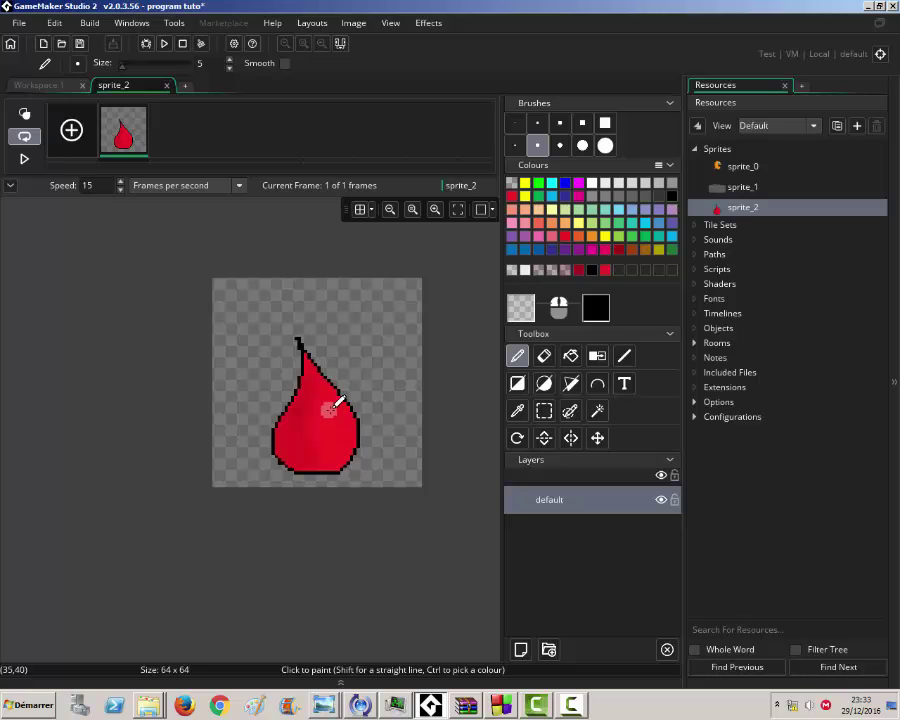
pyautogui.click(335, 417)
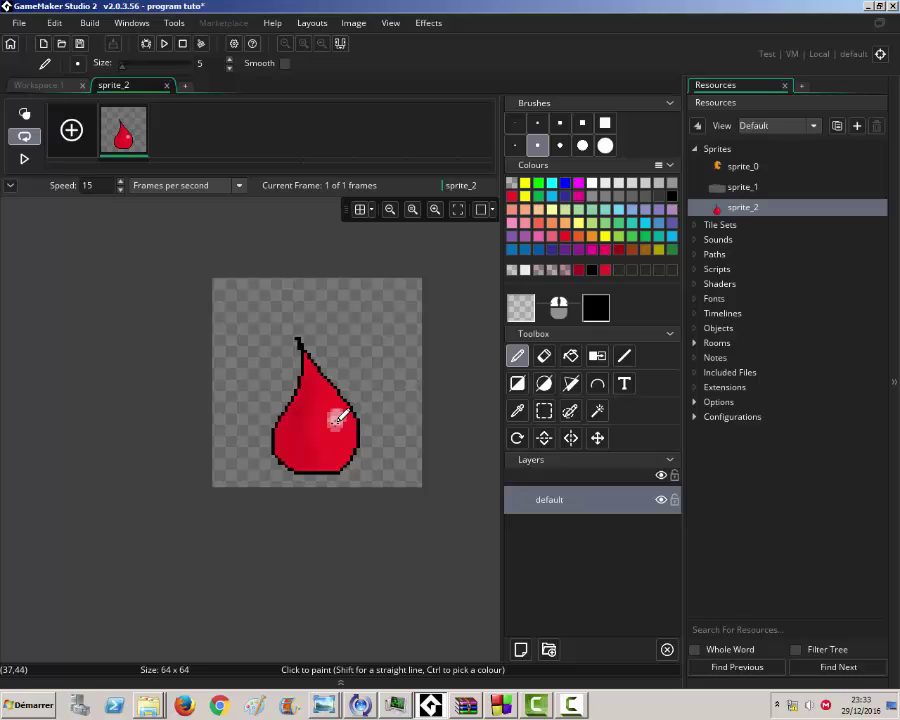
# Step: Add a smaller highlight below the first one with the round size 3 brush and close the image editor
pyautogui.click(515, 145)
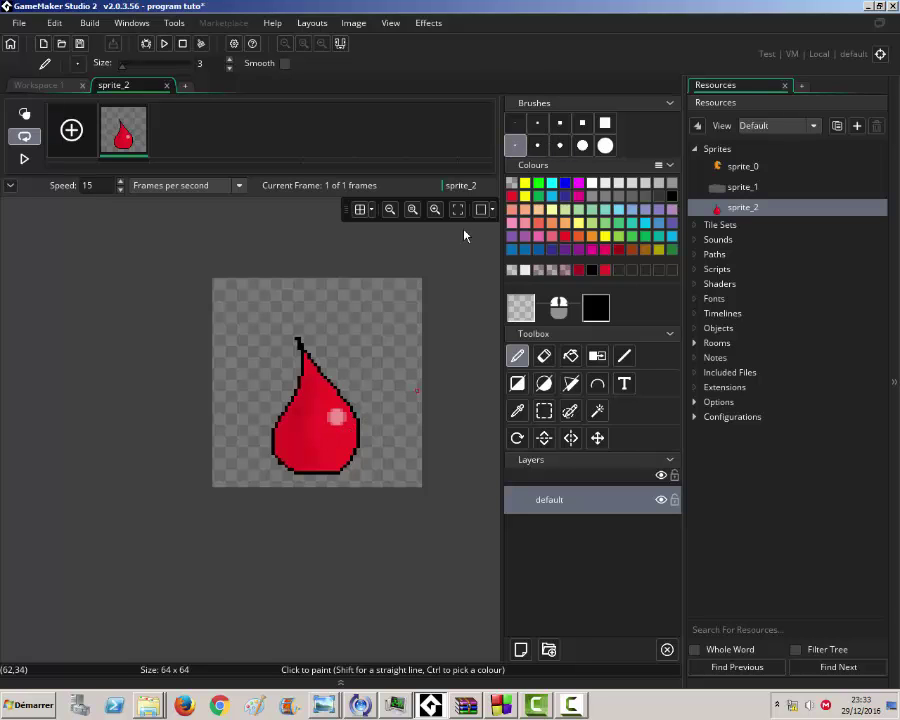
pyautogui.click(346, 433)
pyautogui.click(166, 86)
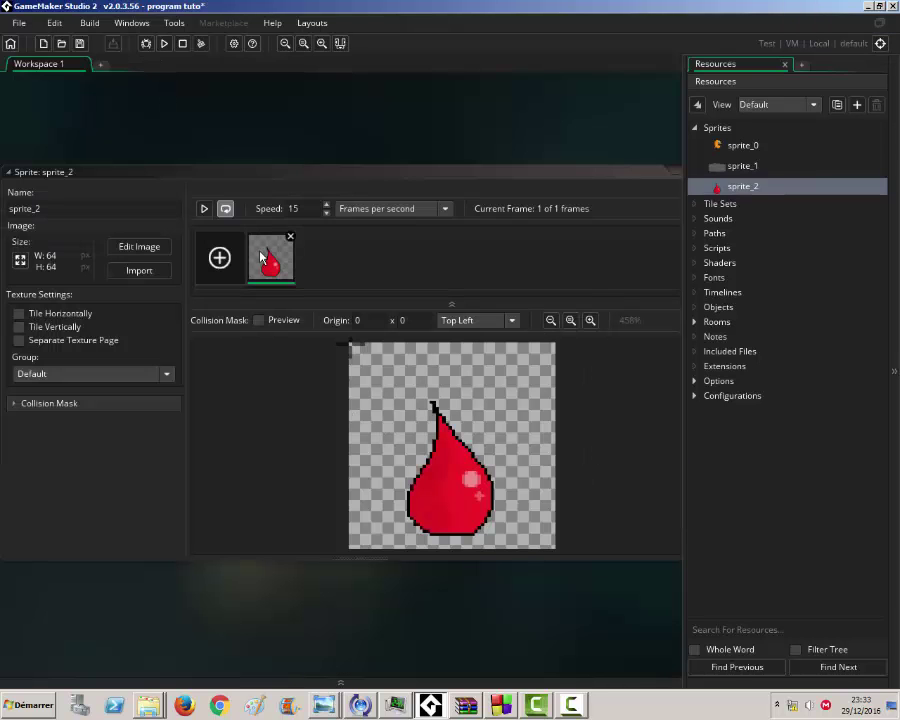
# Step: Create a first object in the Objects resources and assign sprite_0 to it
pyautogui.rightClick(718, 307)
pyautogui.click(716, 311)
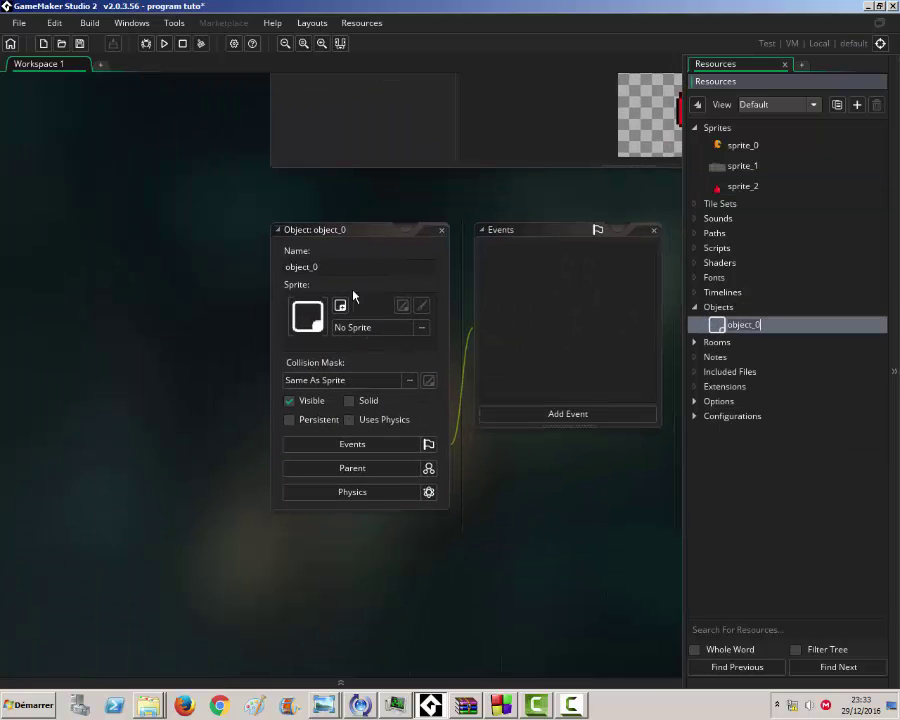
pyautogui.click(421, 327)
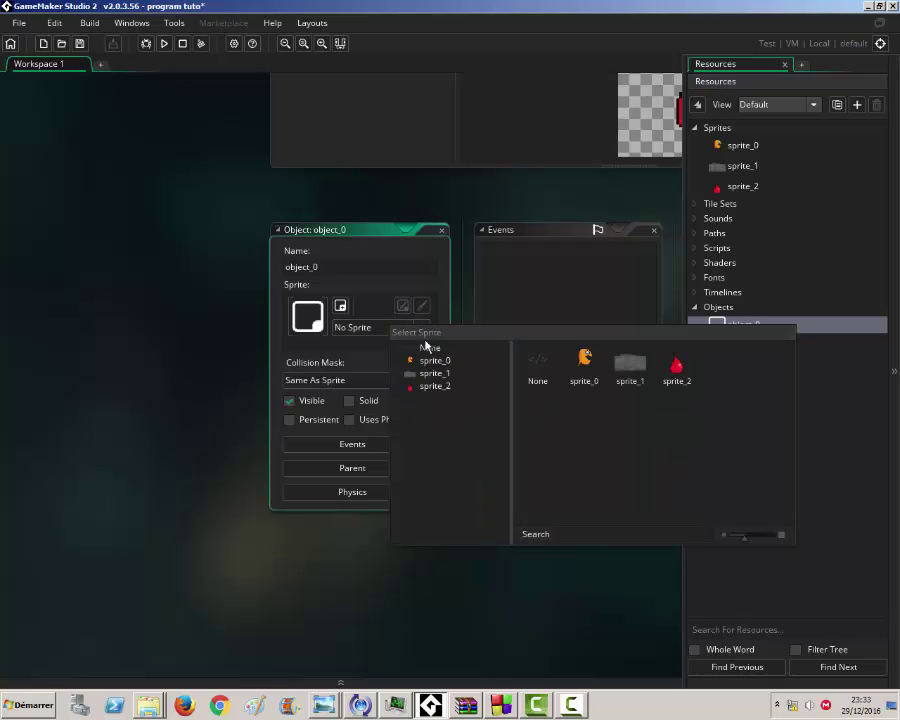
pyautogui.click(586, 366)
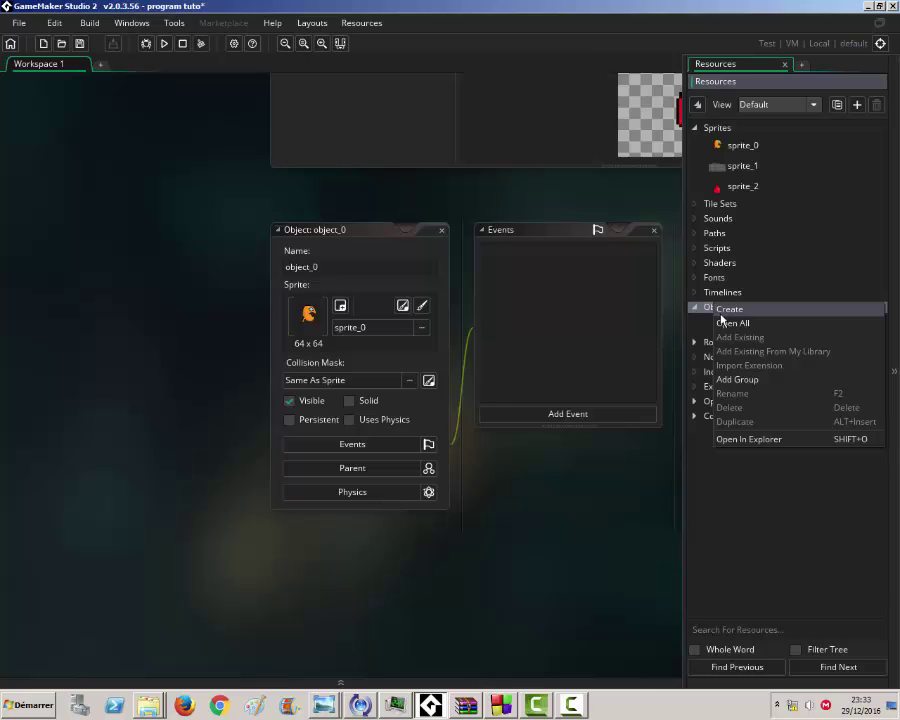
# Step: Create a second object and assign sprite_1 to it
pyautogui.click(727, 309)
pyautogui.click(422, 329)
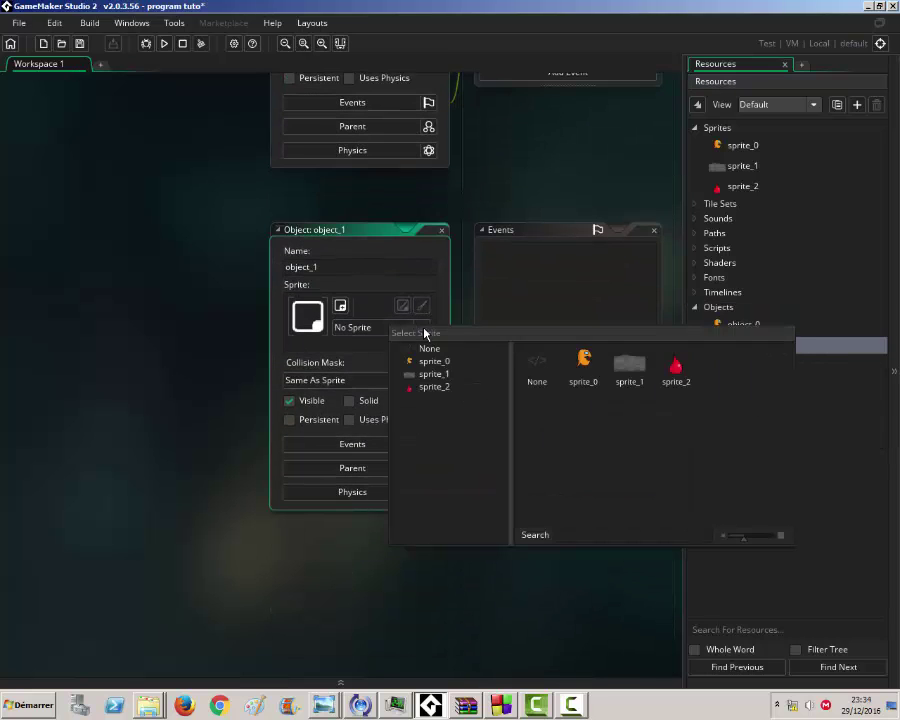
pyautogui.click(625, 370)
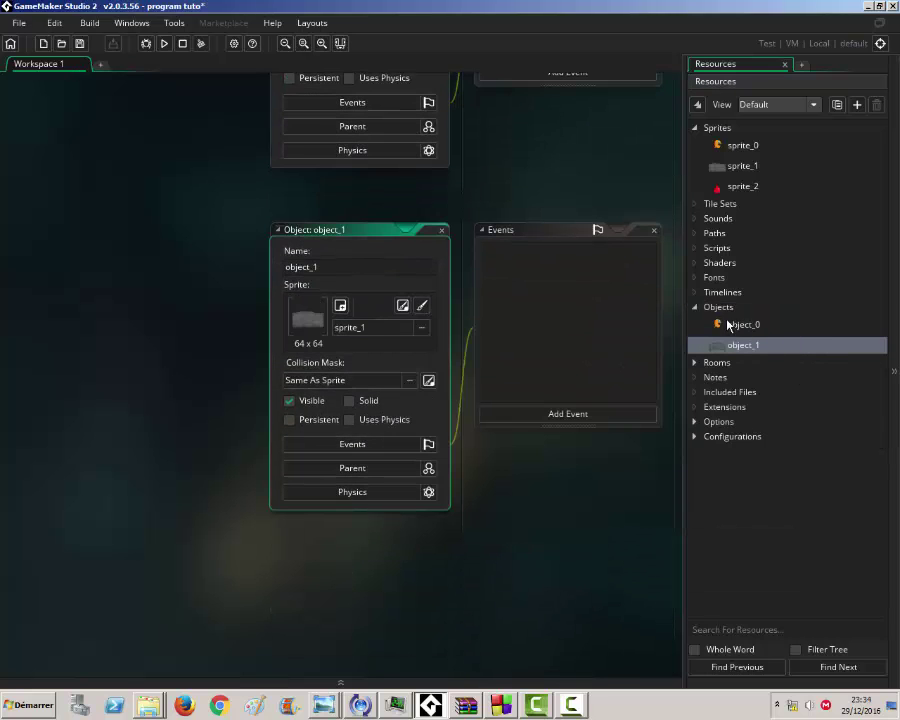
# Step: Create a third object in the Objects resources and assign sprite_2 to it
pyautogui.rightClick(717, 308)
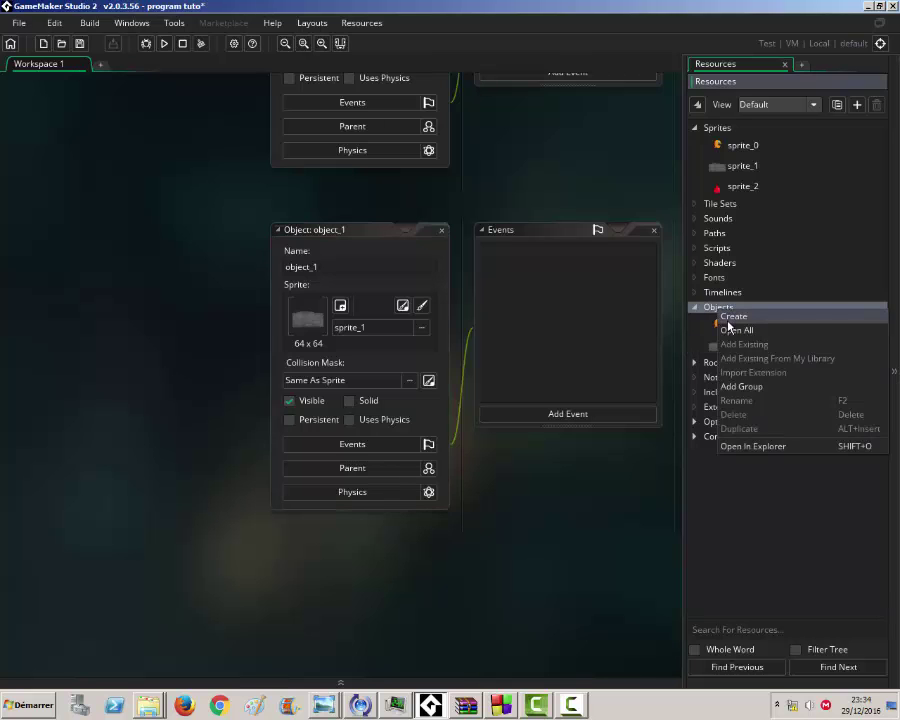
pyautogui.click(730, 317)
pyautogui.click(422, 327)
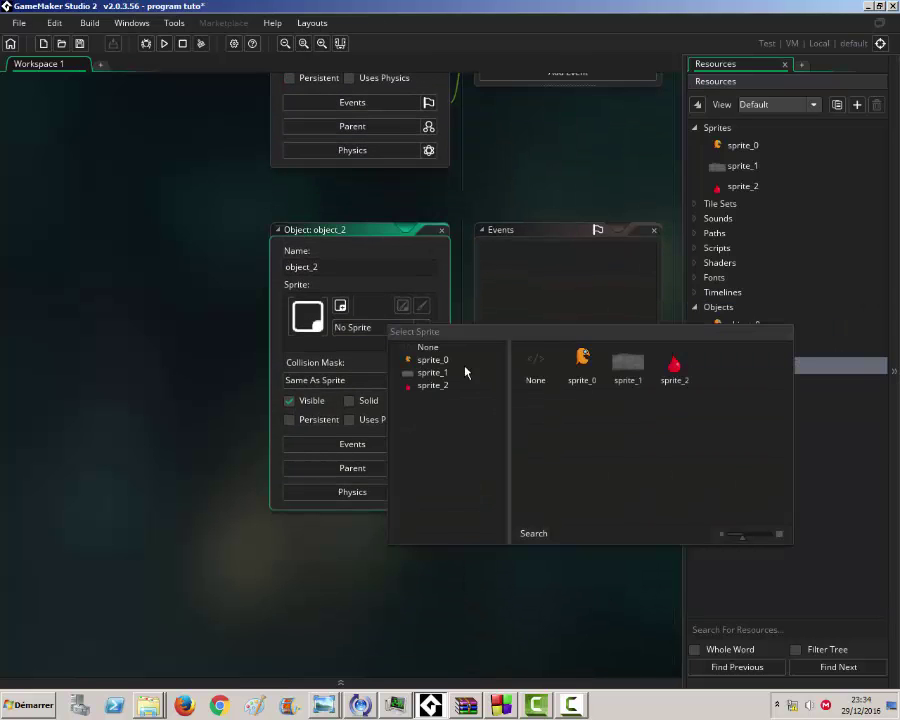
pyautogui.click(675, 364)
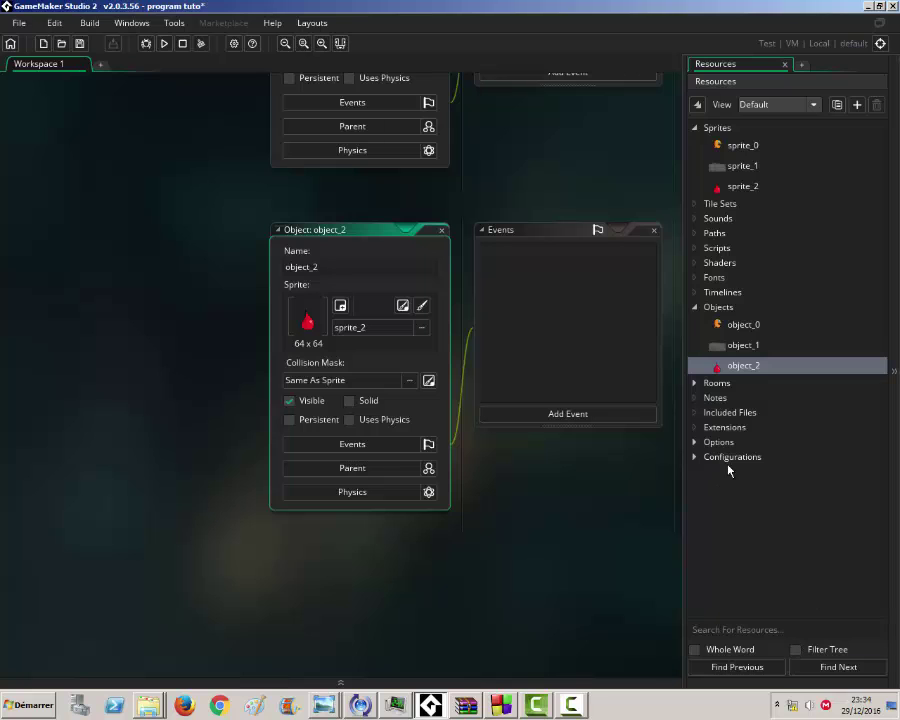
# Step: Expand the Rooms resources and open room0 for editing
pyautogui.click(692, 383)
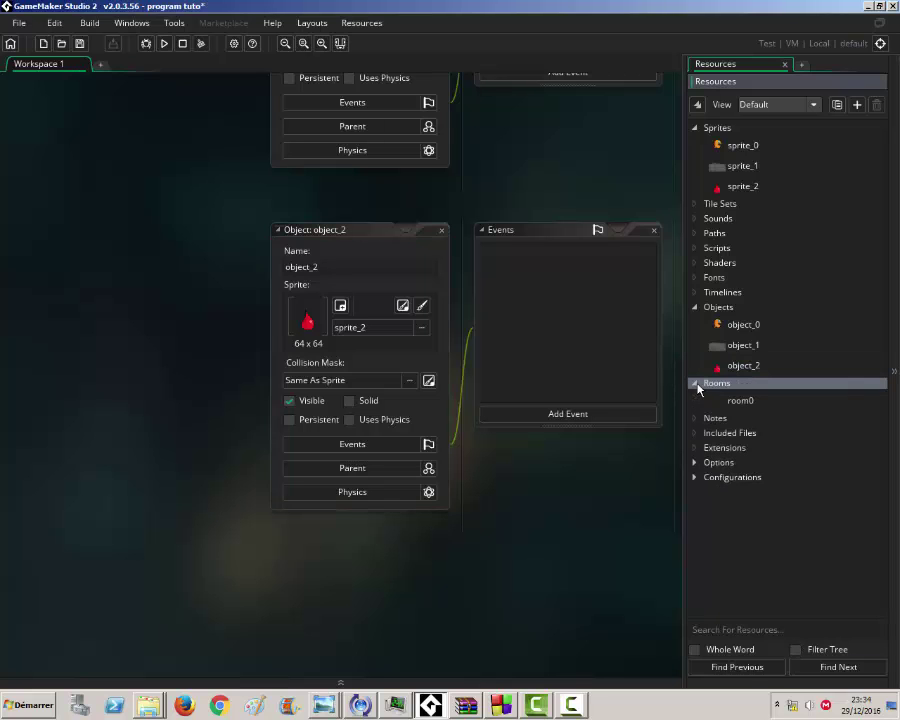
pyautogui.click(722, 403)
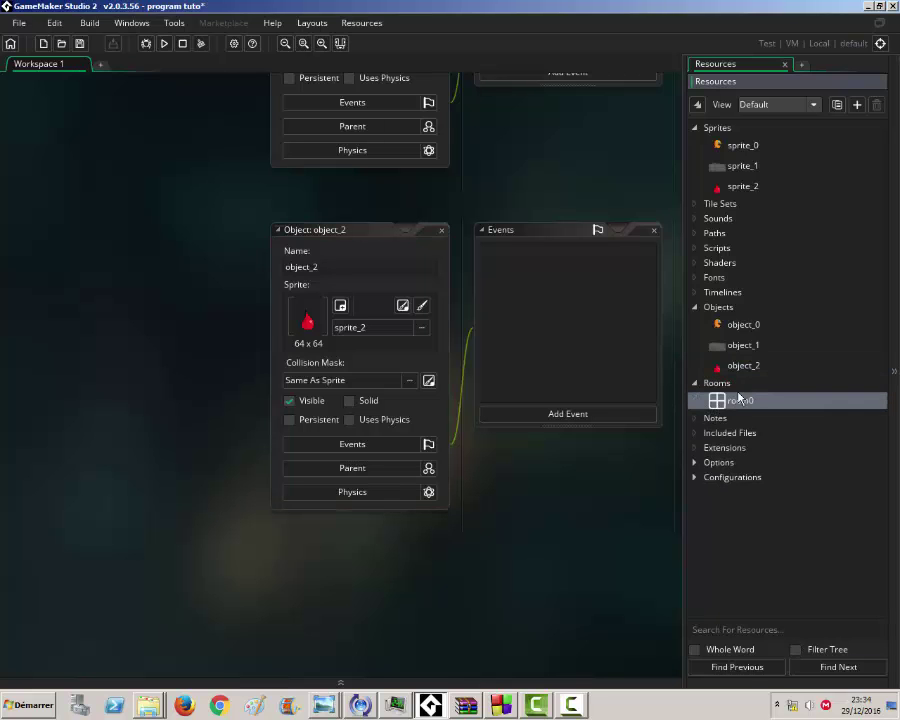
pyautogui.doubleClick(724, 401)
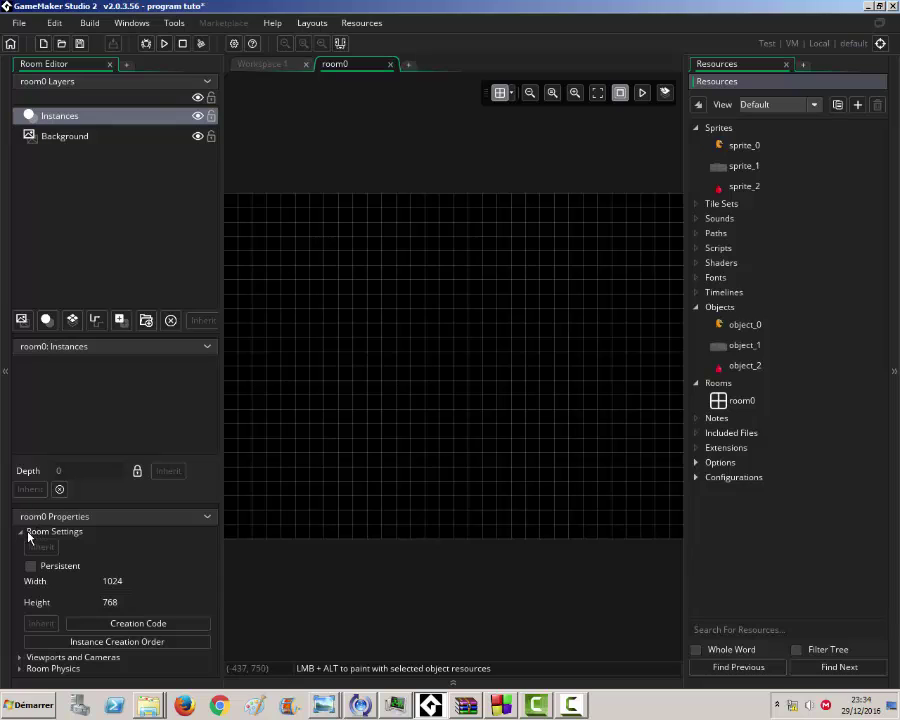
# Step: Examine the Viewports and Cameras, Room Physics and Room Settings properties of room0
pyautogui.click(19, 657)
pyautogui.scroll(-3, 141, 578)
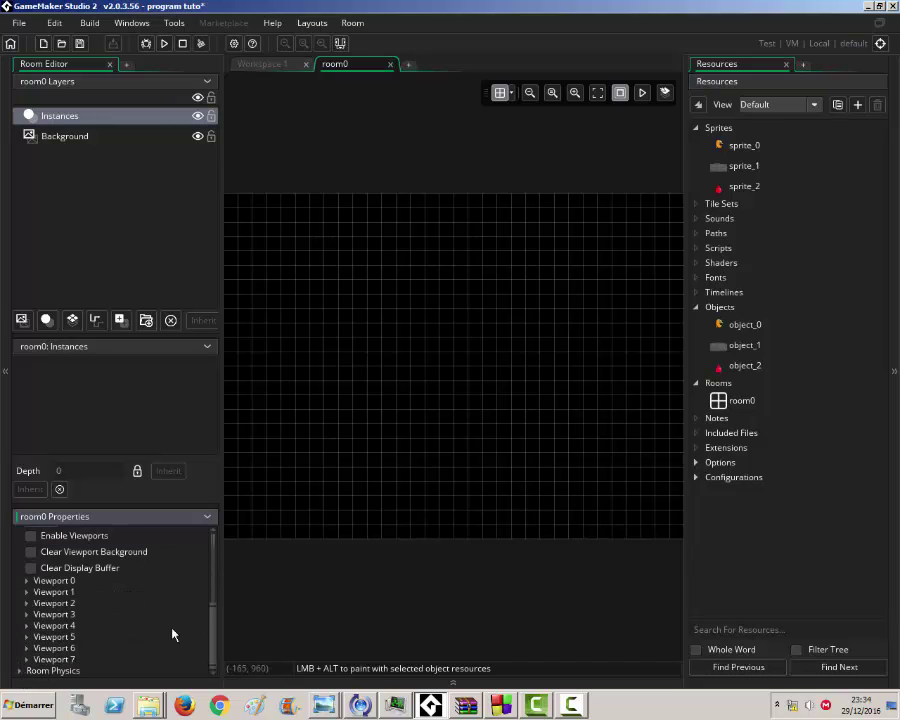
pyautogui.click(19, 671)
pyautogui.scroll(-2, 149, 609)
pyautogui.scroll(4, 165, 622)
pyautogui.scroll(2, 165, 622)
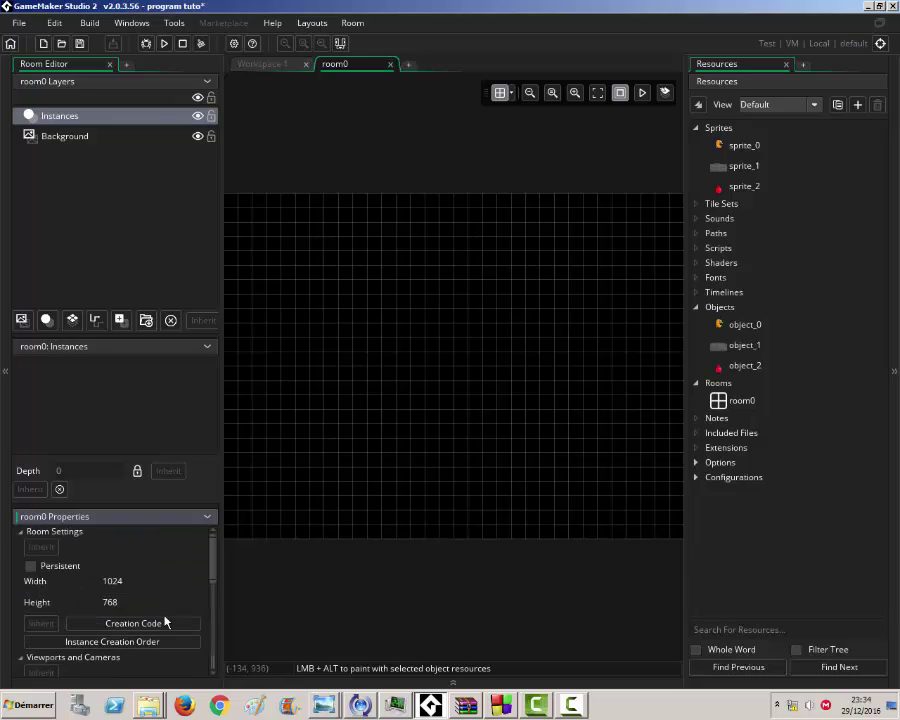
# Step: Collapse the Room Settings, Viewports and Cameras, and Room Physics sections of room0's properties
pyautogui.scroll(-2, 165, 622)
pyautogui.scroll(2, 140, 626)
pyautogui.click(24, 534)
pyautogui.click(21, 542)
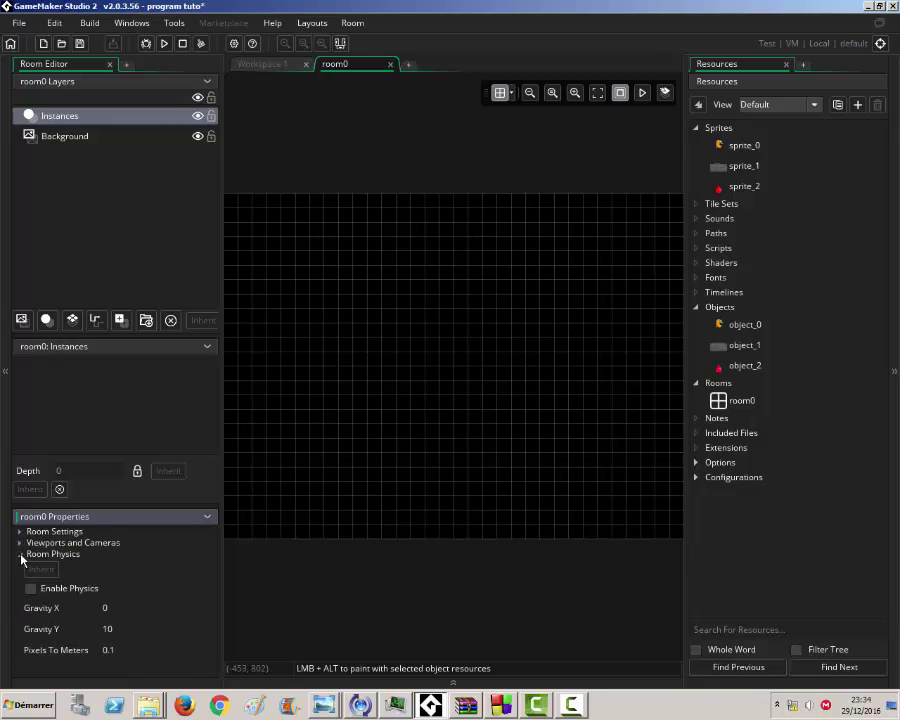
pyautogui.click(21, 554)
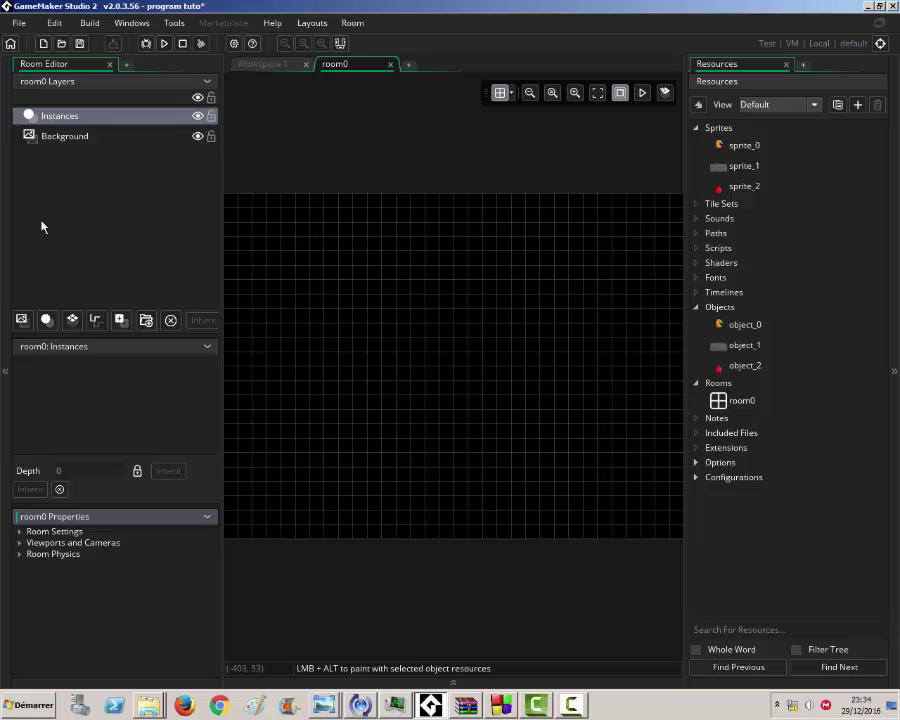
# Step: Add a new instance layer to room0 and place one object_0 creature in the lower-left area of the room
pyautogui.click(46, 320)
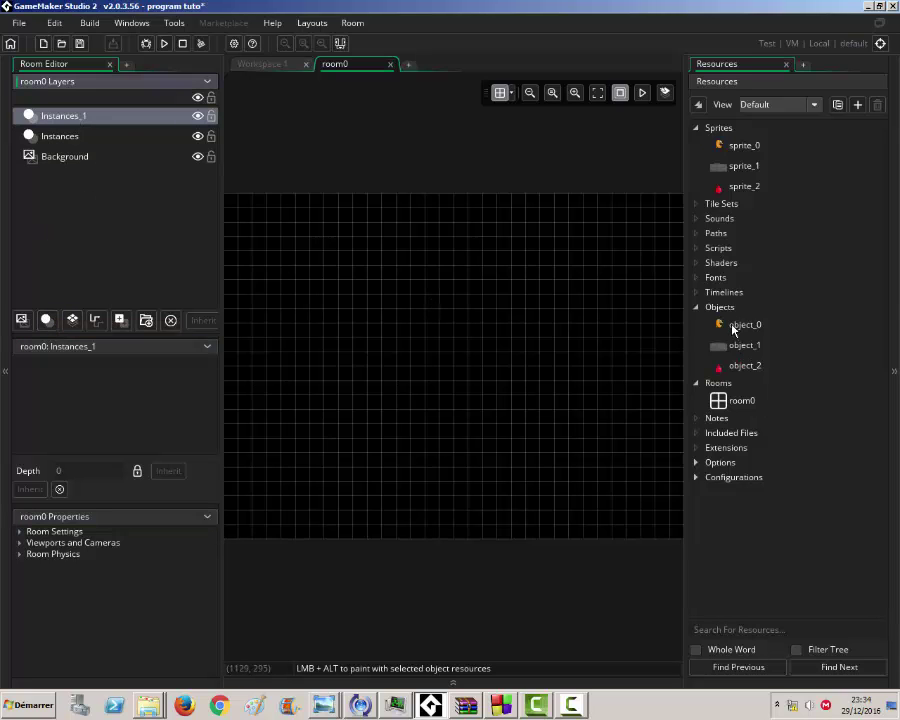
pyautogui.moveTo(733, 330); pyautogui.dragTo(283, 411)
# Step: Set the room grid to 1 for both Grid X and Grid Y
pyautogui.click(512, 93)
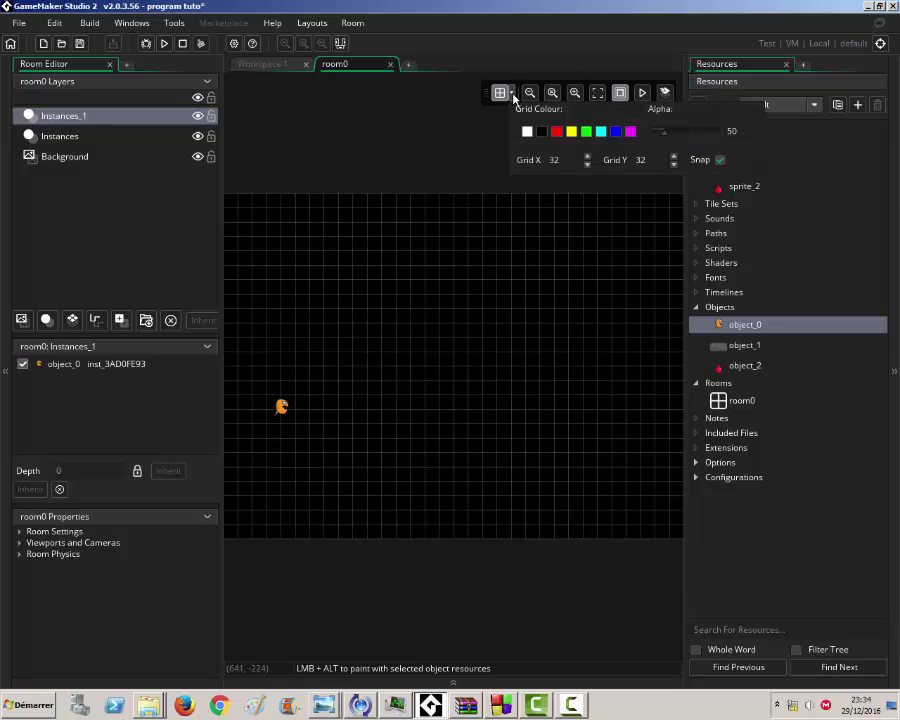
pyautogui.write('1')
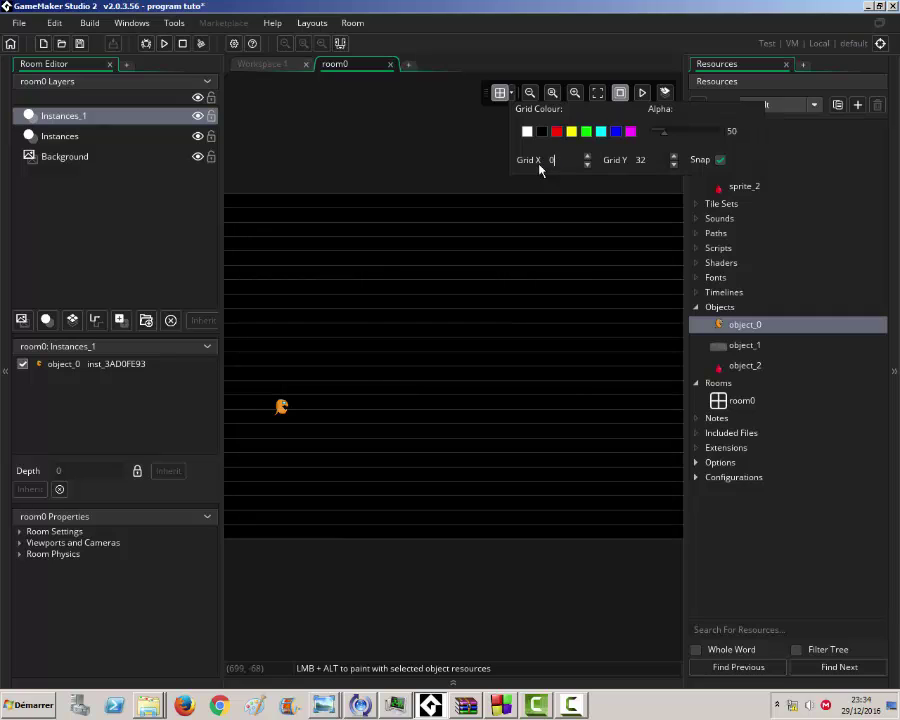
pyautogui.click(615, 161)
pyautogui.write('0')
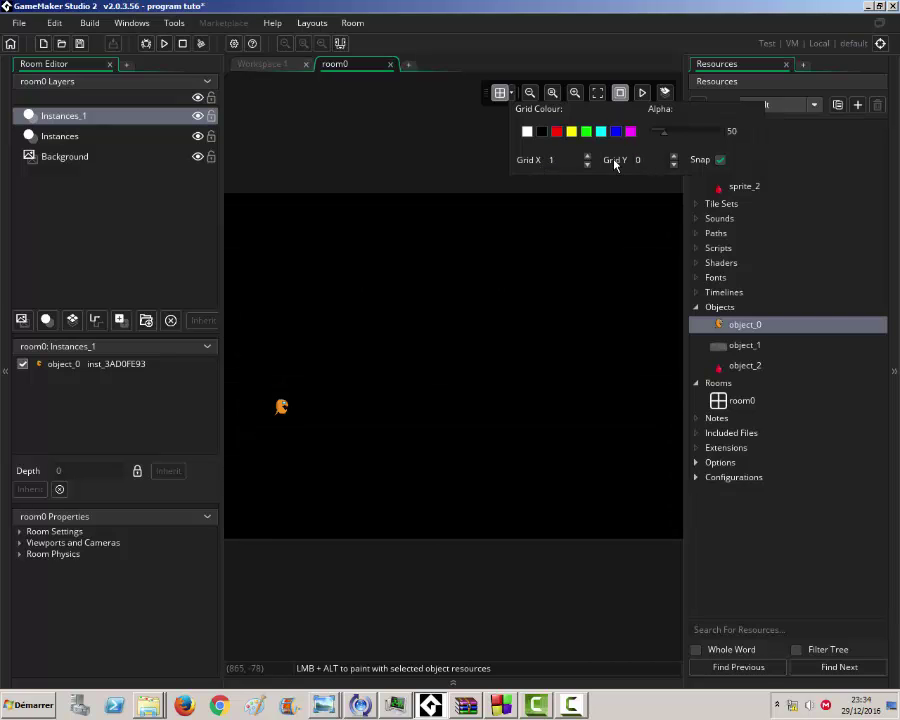
pyautogui.write('1')
pyautogui.press('BackSpace')
pyautogui.press('BackSpace')
pyautogui.click(441, 163)
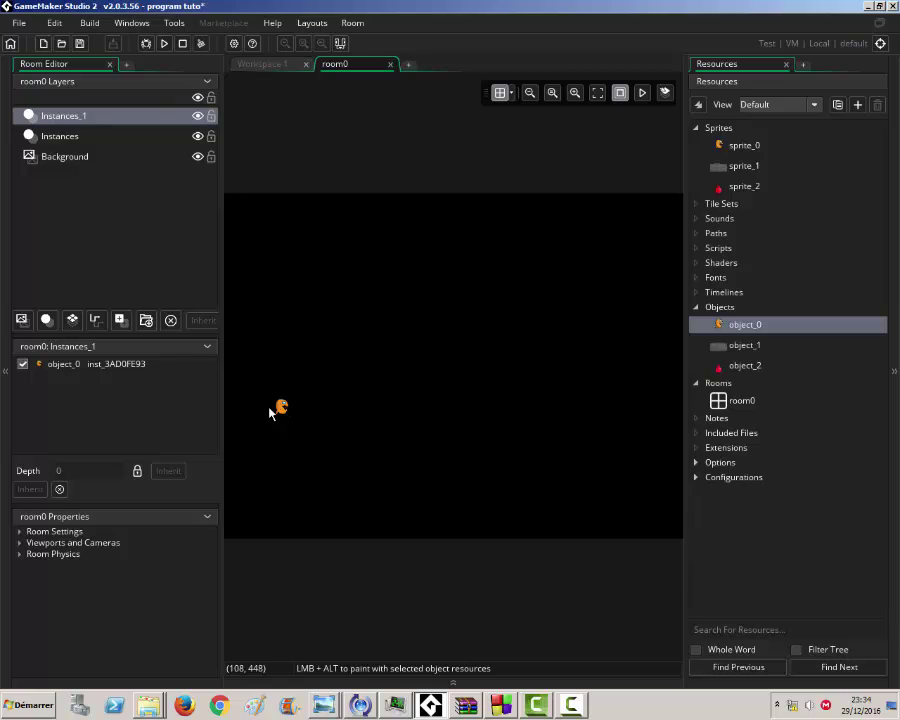
# Step: Place six object_1 stones end to end below the creature, forming a floor that starts at the room's left edge
pyautogui.moveTo(743, 345); pyautogui.dragTo(237, 472)
pyautogui.moveTo(789, 355); pyautogui.dragTo(261, 468)
pyautogui.moveTo(743, 346); pyautogui.dragTo(289, 469)
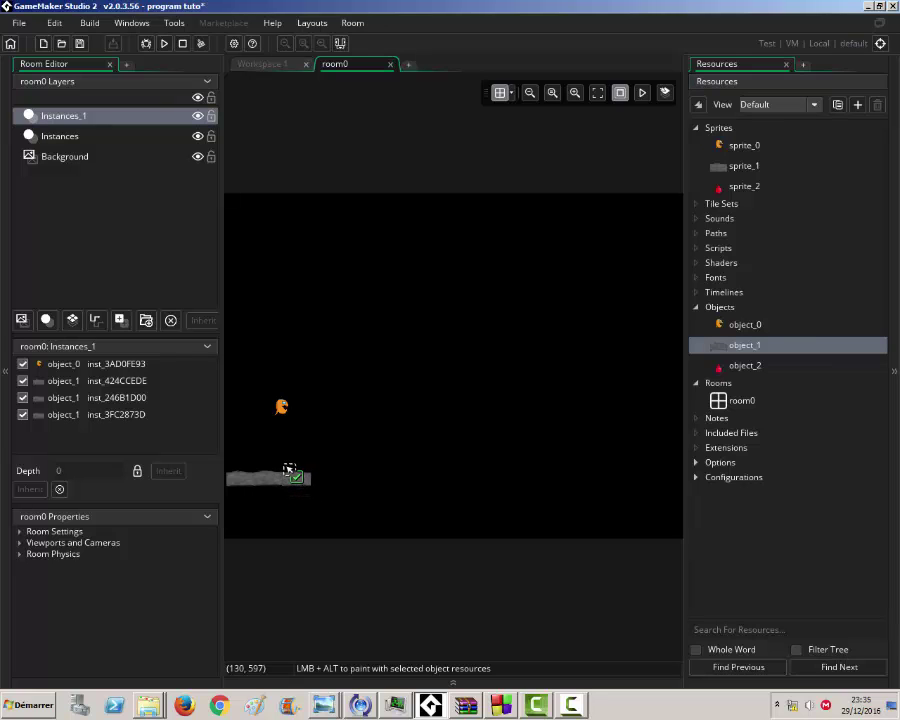
pyautogui.moveTo(748, 345); pyautogui.dragTo(315, 468)
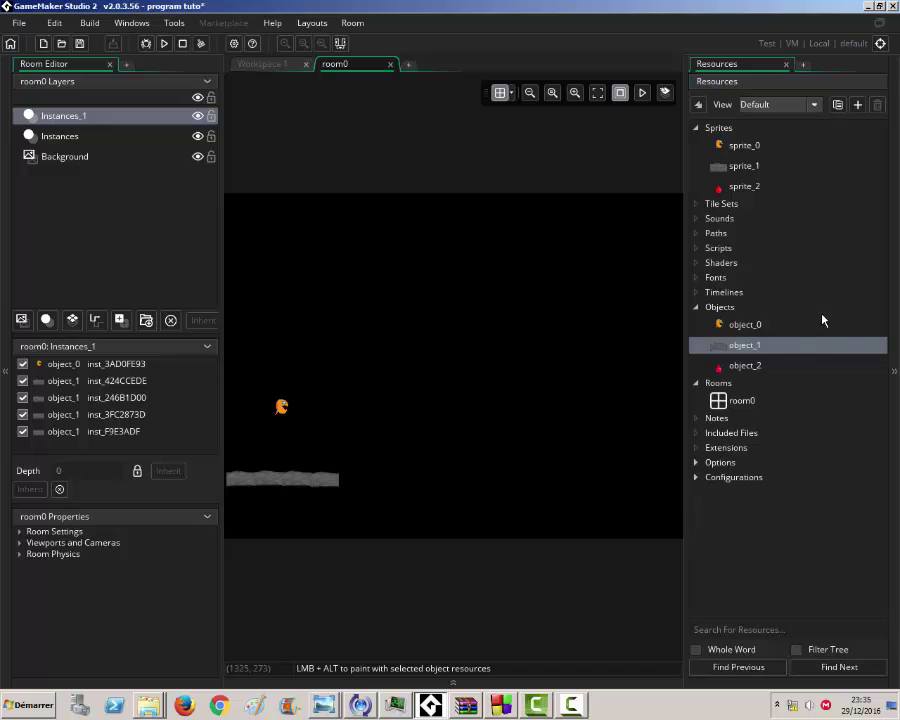
pyautogui.click(752, 342)
pyautogui.moveTo(734, 355); pyautogui.dragTo(346, 470)
pyautogui.moveTo(783, 348); pyautogui.dragTo(375, 470)
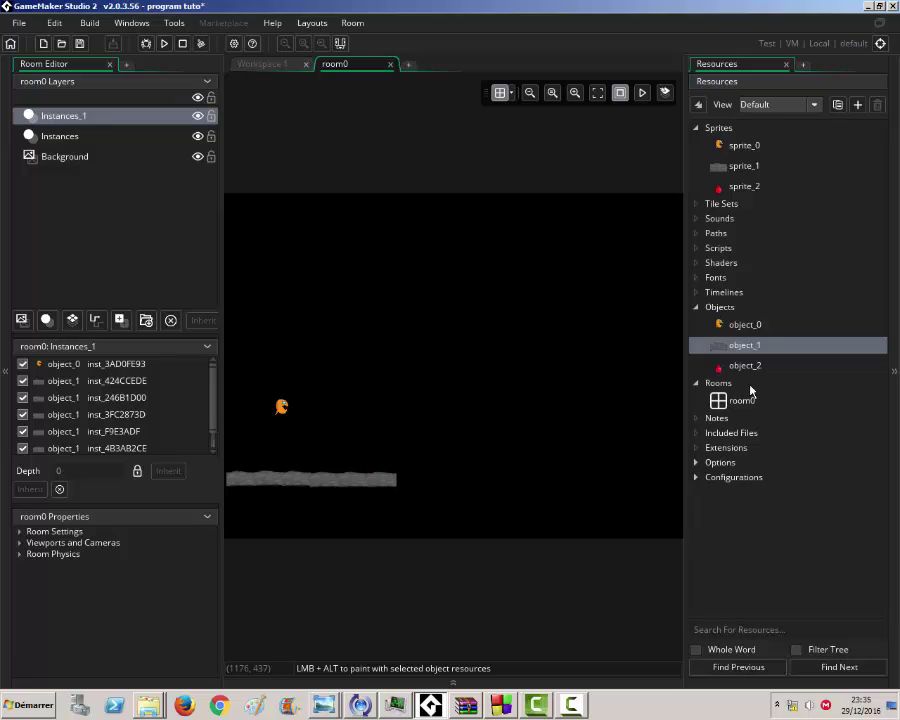
# Step: Place an object_2 red drop to the right of the creature and one object_1 stone directly beneath the drop
pyautogui.moveTo(735, 366); pyautogui.dragTo(316, 392)
pyautogui.moveTo(755, 354); pyautogui.dragTo(322, 418)
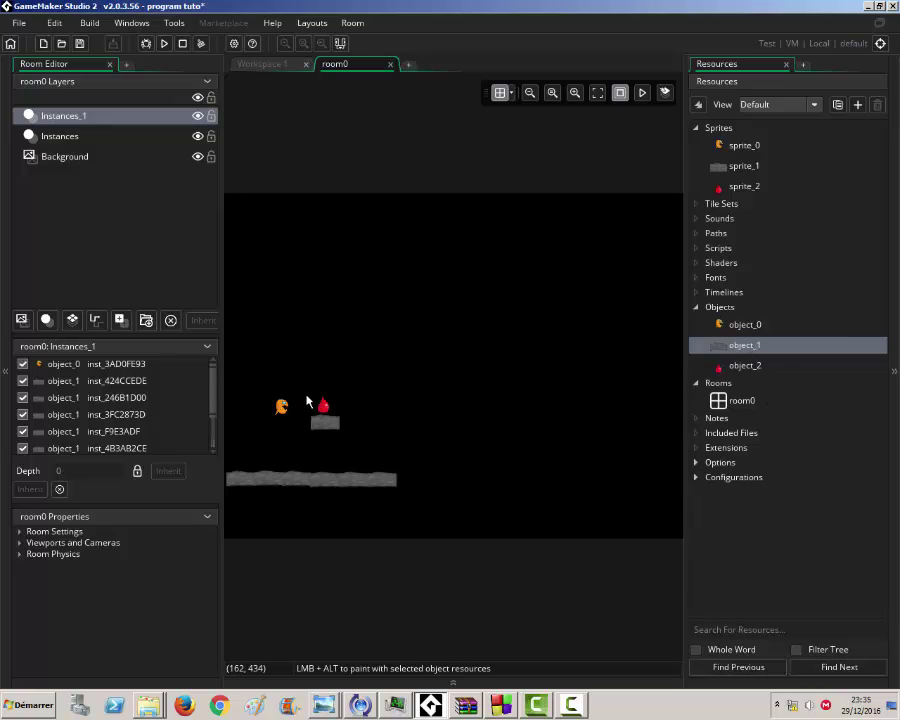
pyautogui.scroll(5, 322, 428)
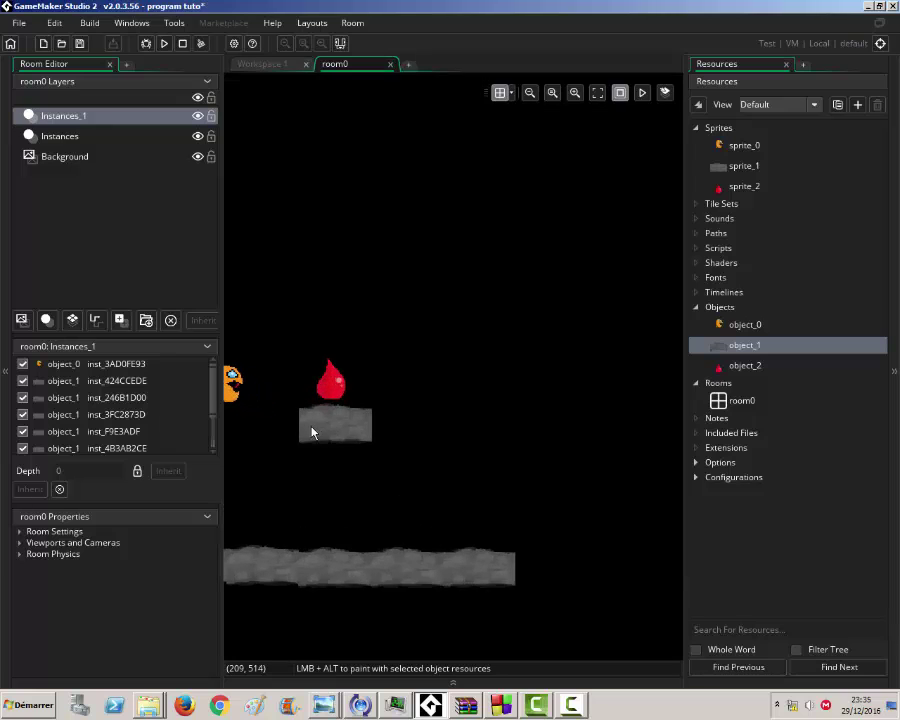